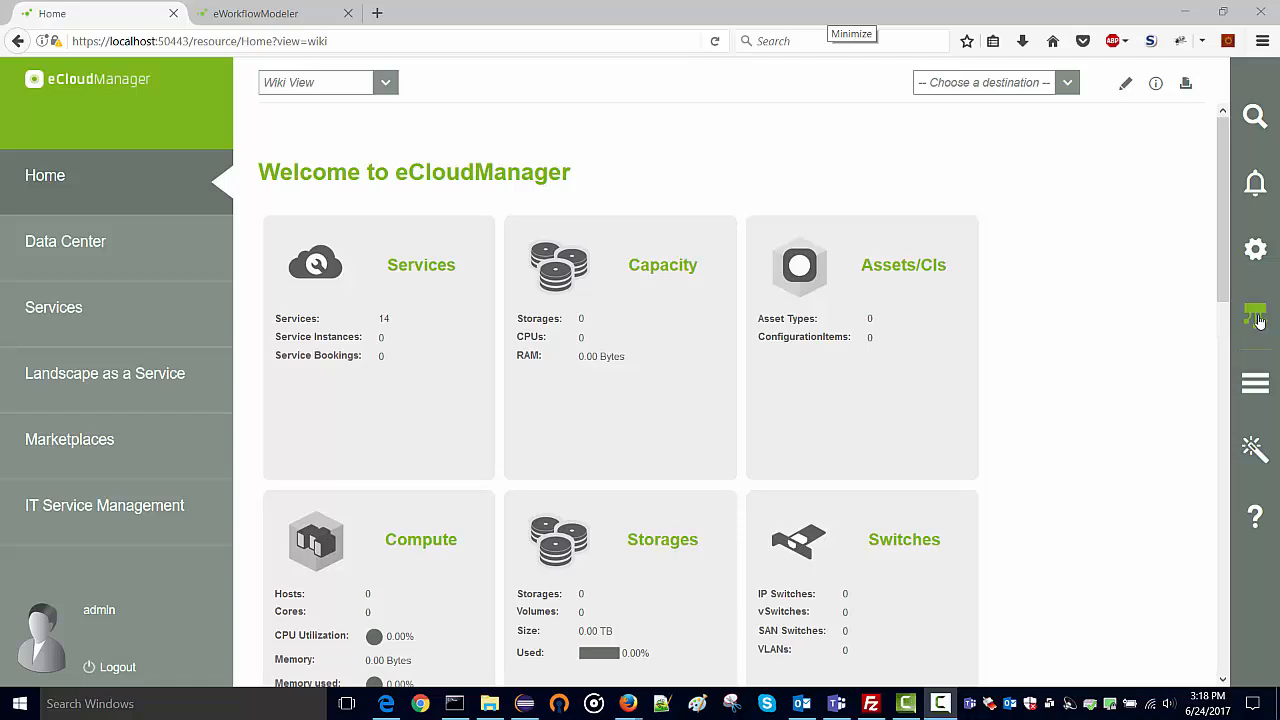
Install the simulator app from the Platform Apps list in eCloudManager Settings.
{"action": "left_click", "coordinate": [1257, 318]}
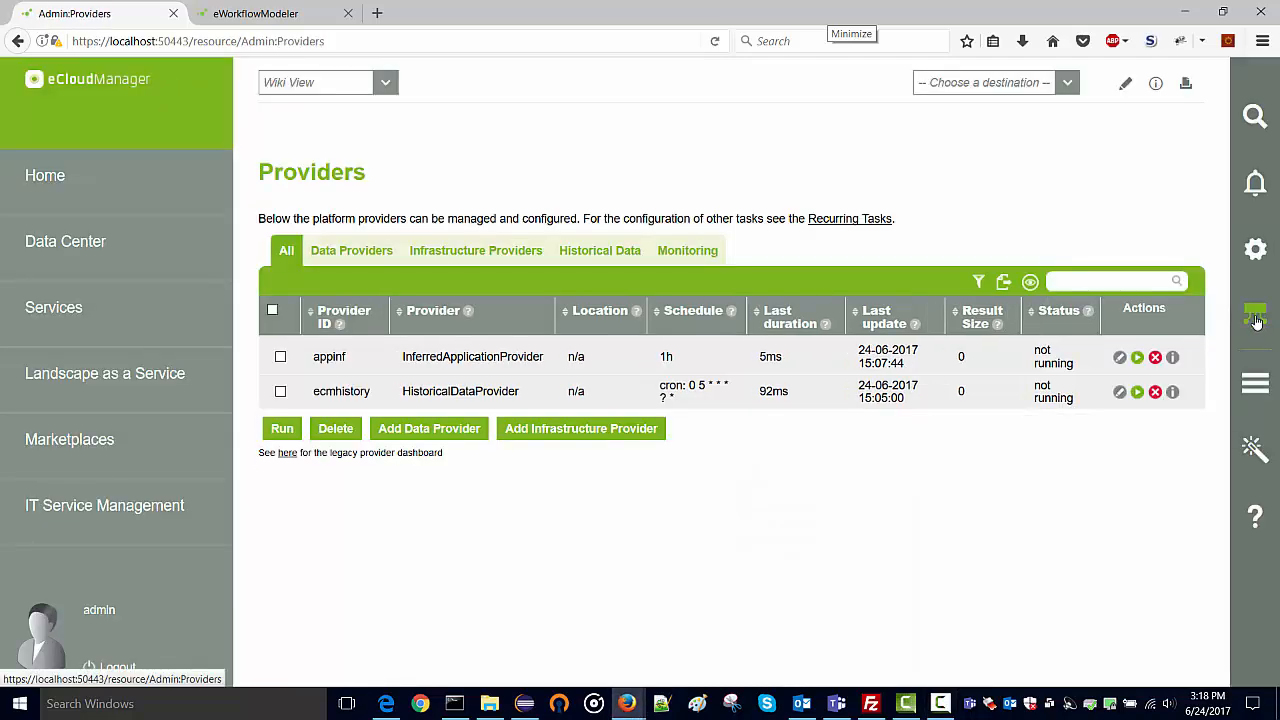
{"action": "key", "text": "alt+Left"}
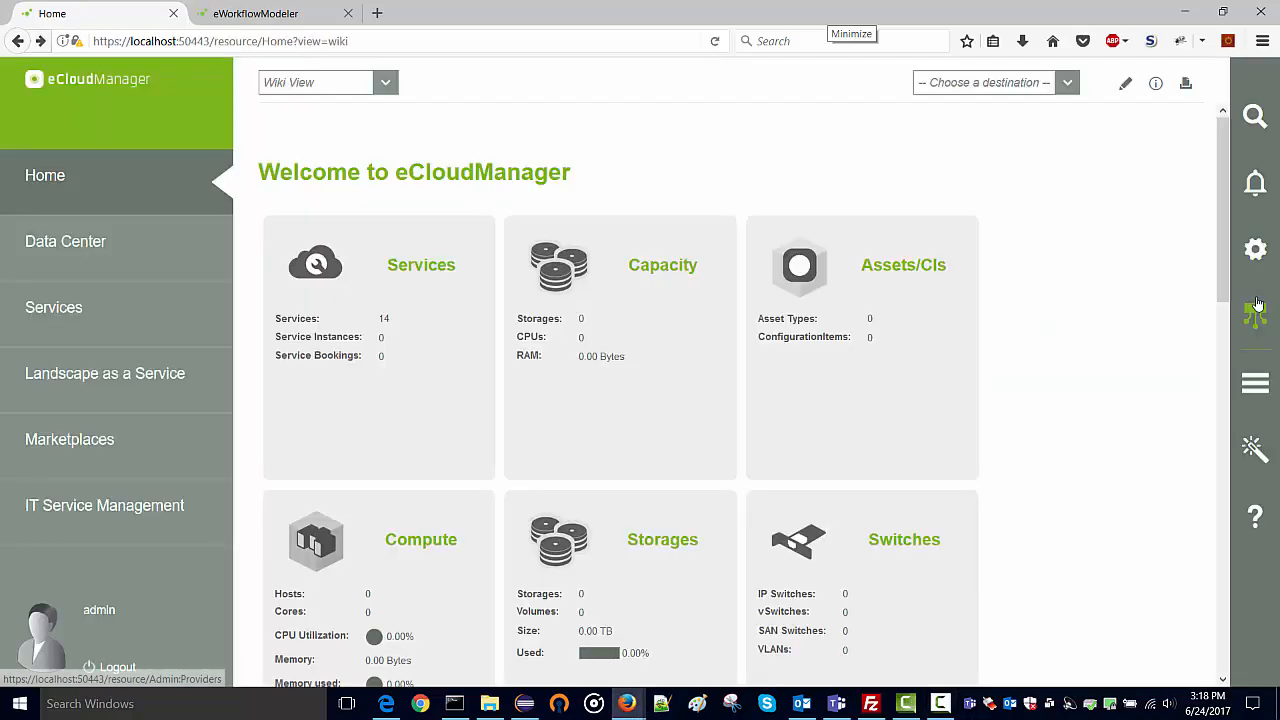
{"action": "left_click", "coordinate": [1253, 249]}
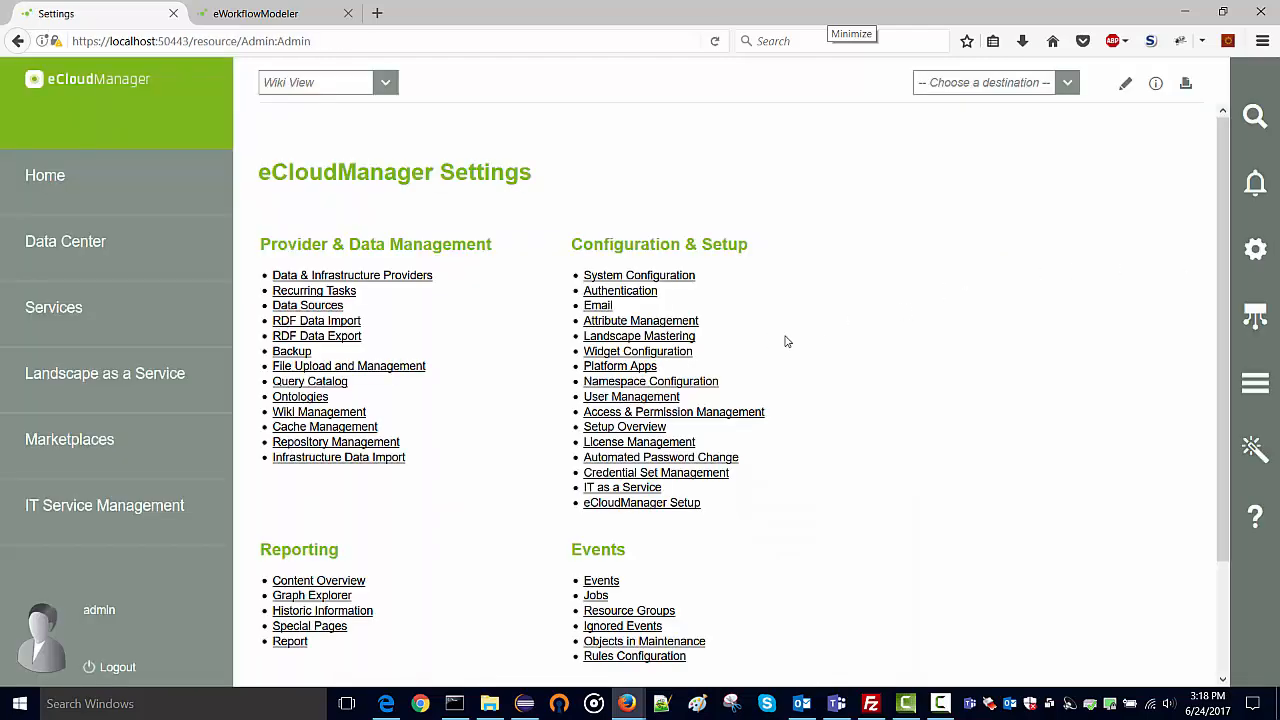
{"action": "left_click", "coordinate": [622, 367]}
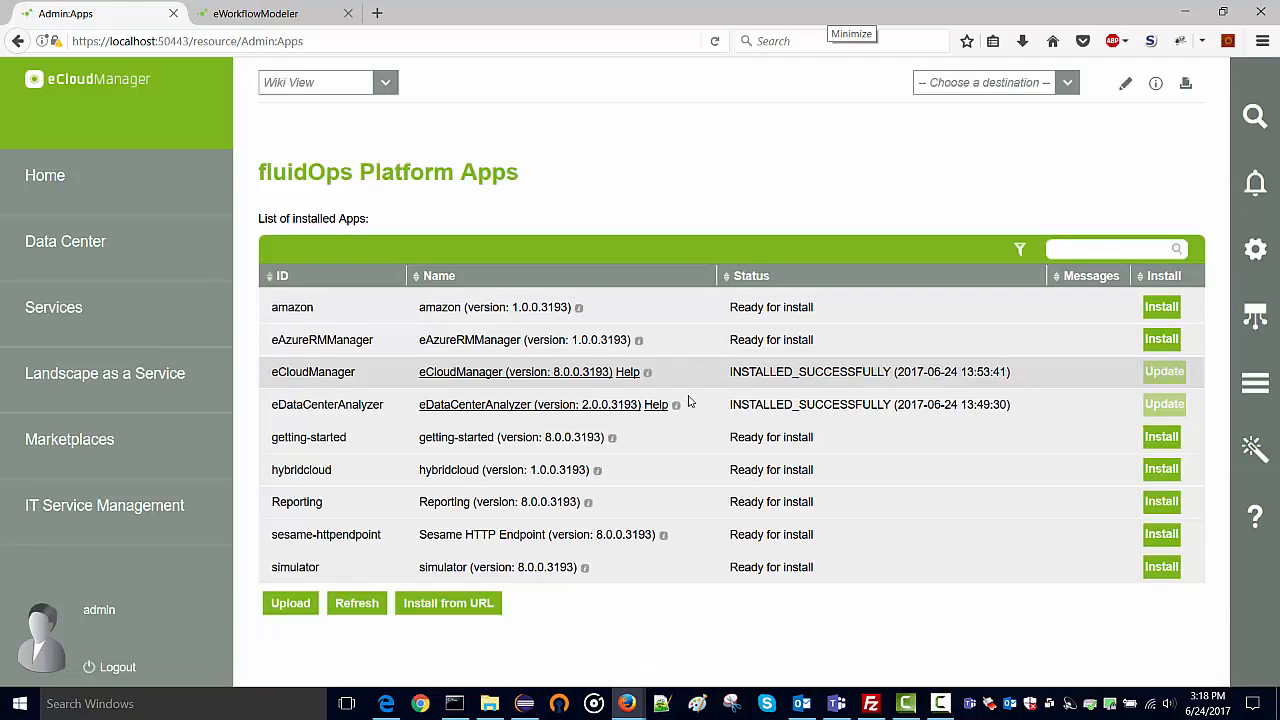
{"action": "left_click", "coordinate": [1161, 568]}
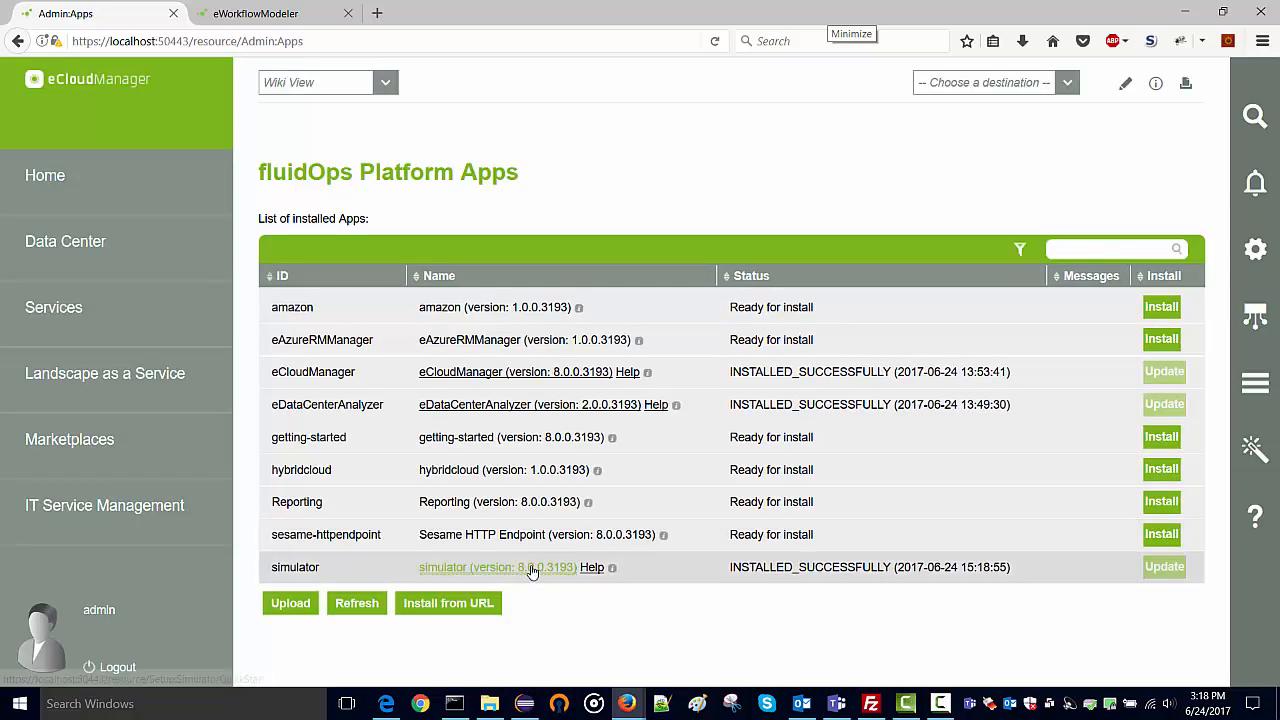
Run the simulator's default LaaS example auto-setup to completion, then return to Settings.
{"action": "left_click", "coordinate": [530, 568]}
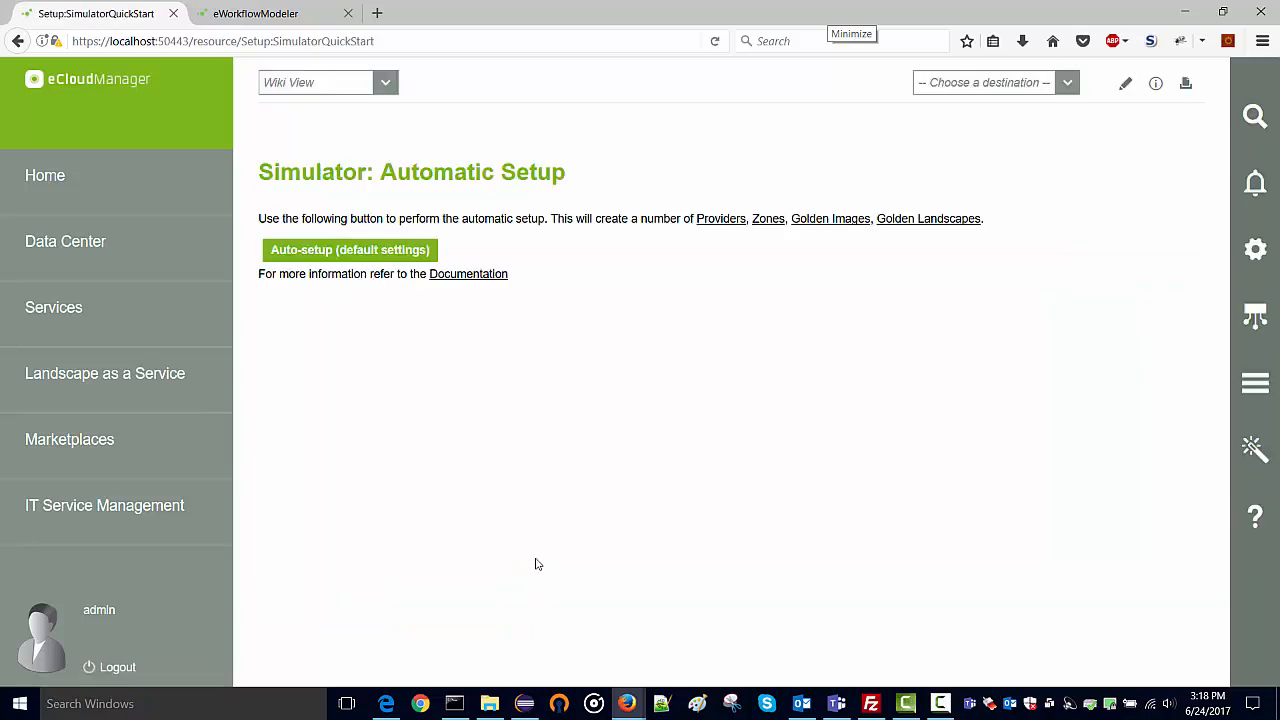
{"action": "left_click", "coordinate": [361, 252]}
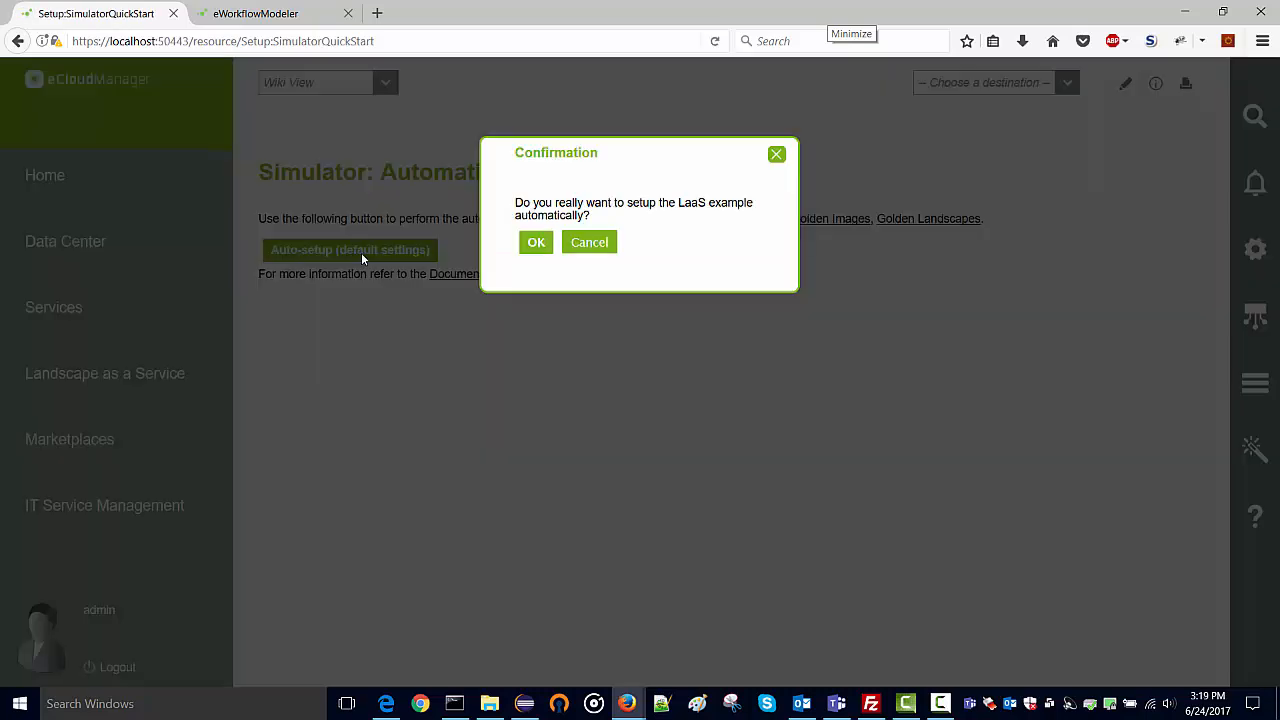
{"action": "left_click", "coordinate": [530, 246]}
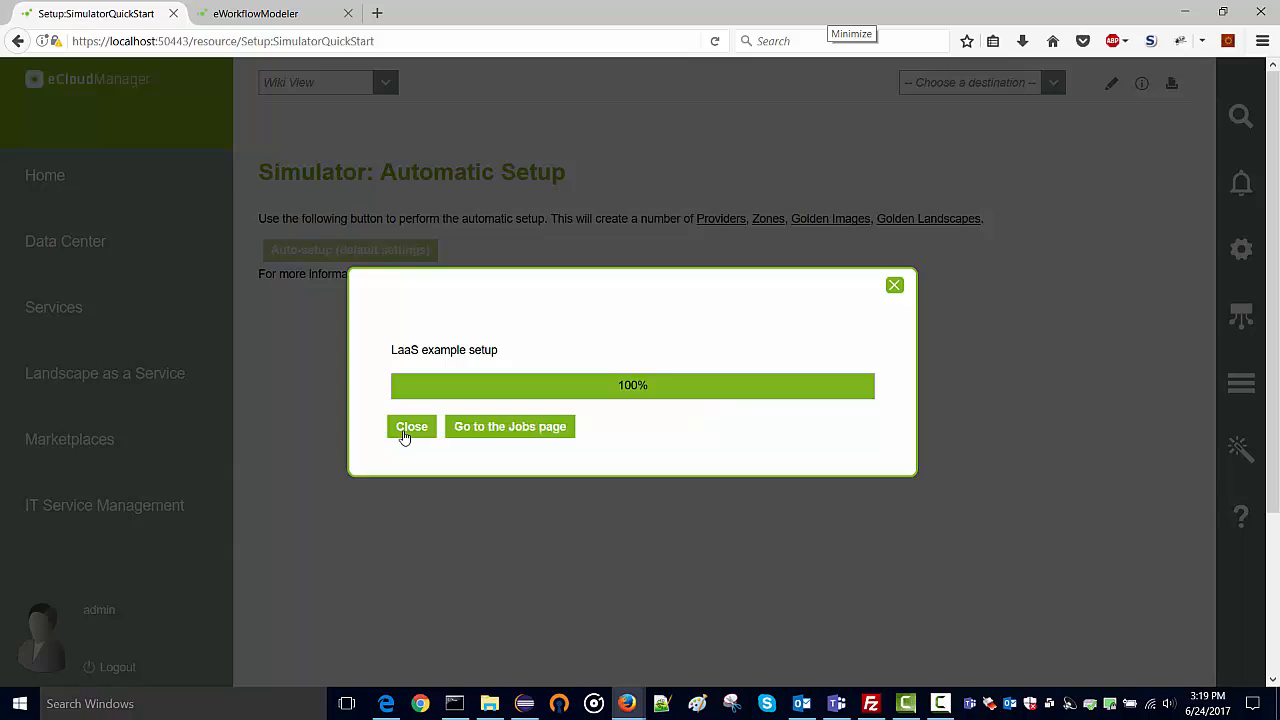
{"action": "left_click", "coordinate": [410, 427]}
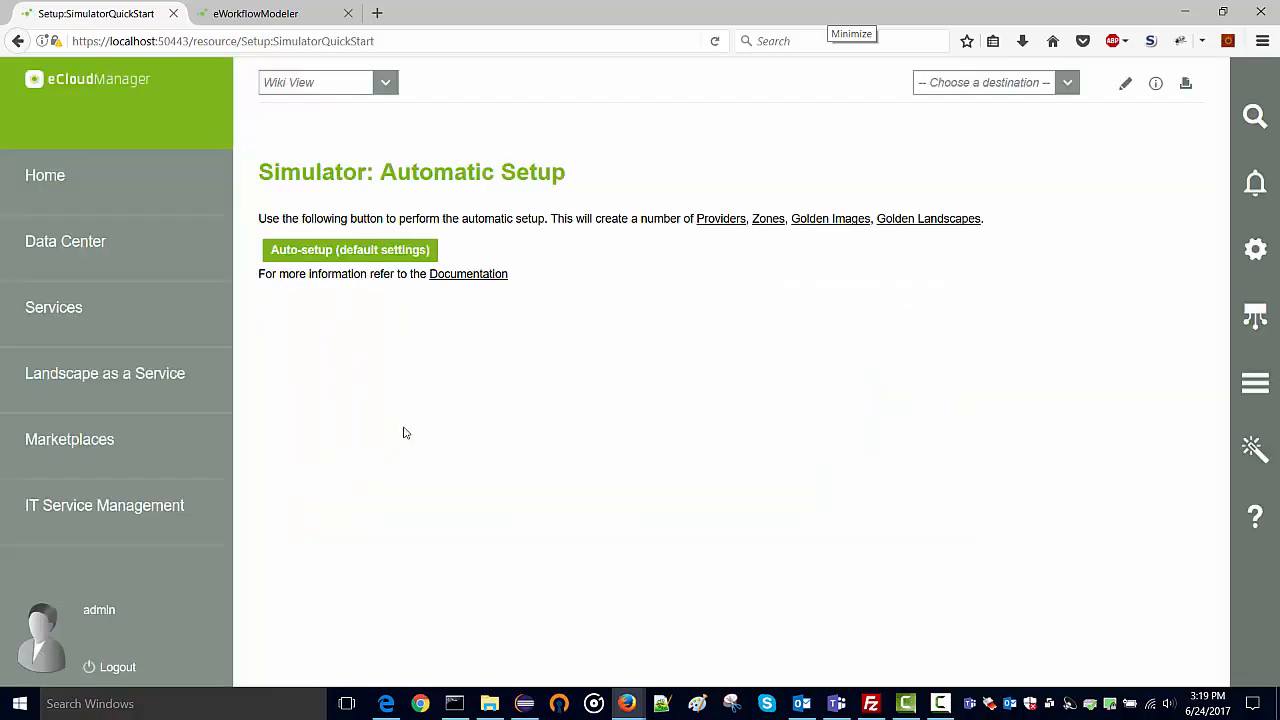
{"action": "left_click", "coordinate": [1256, 249]}
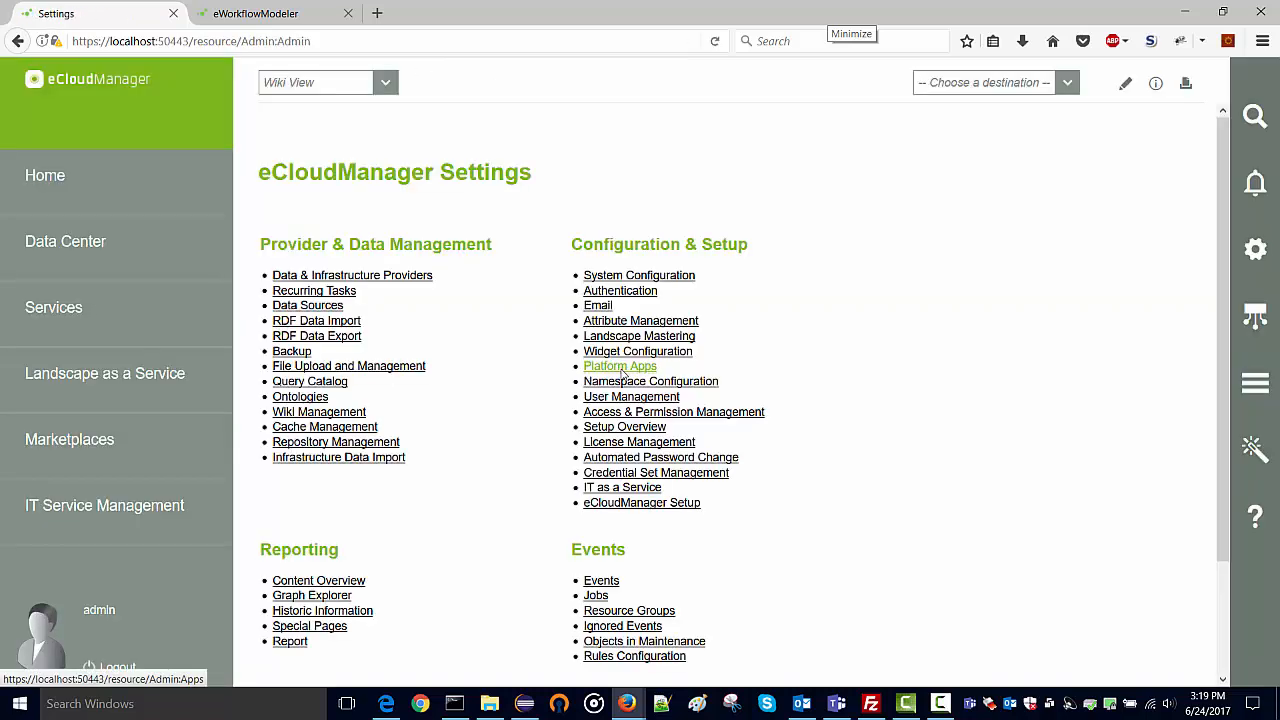
Open the Install from URL form and copy the eWorkflowModeler download link from AppCenter.
{"action": "left_click", "coordinate": [621, 371]}
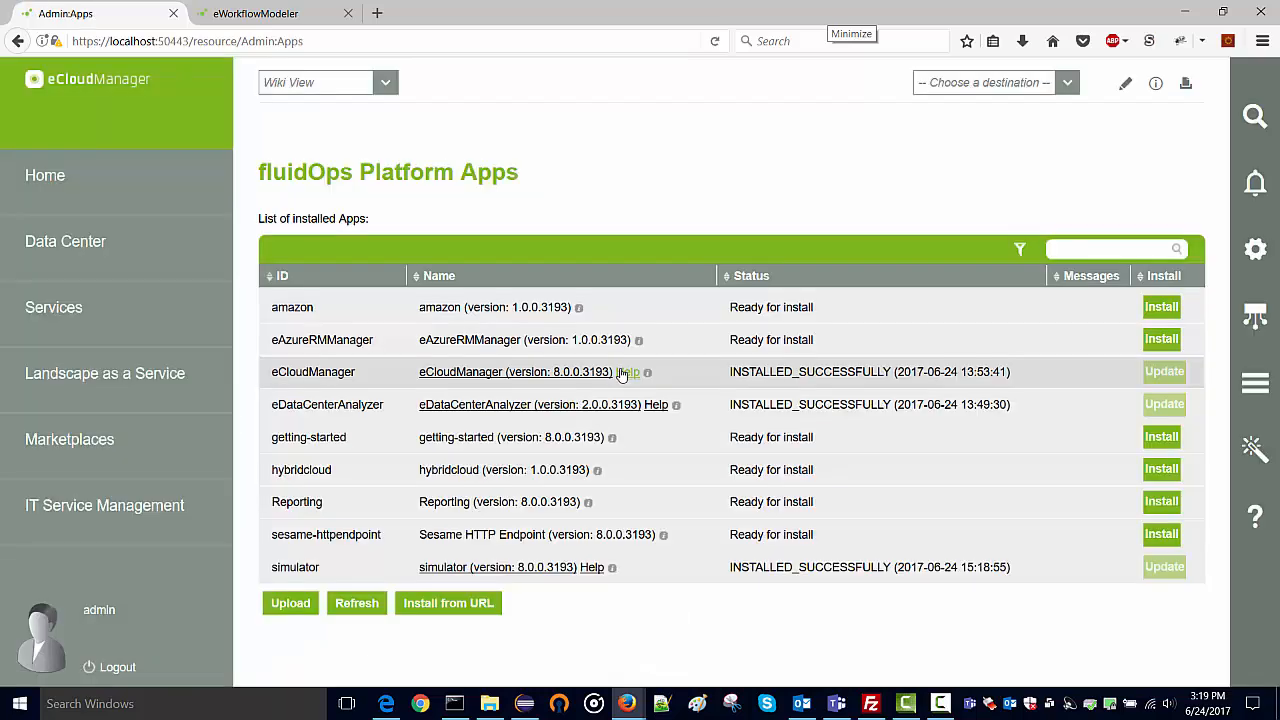
{"action": "left_click", "coordinate": [482, 605]}
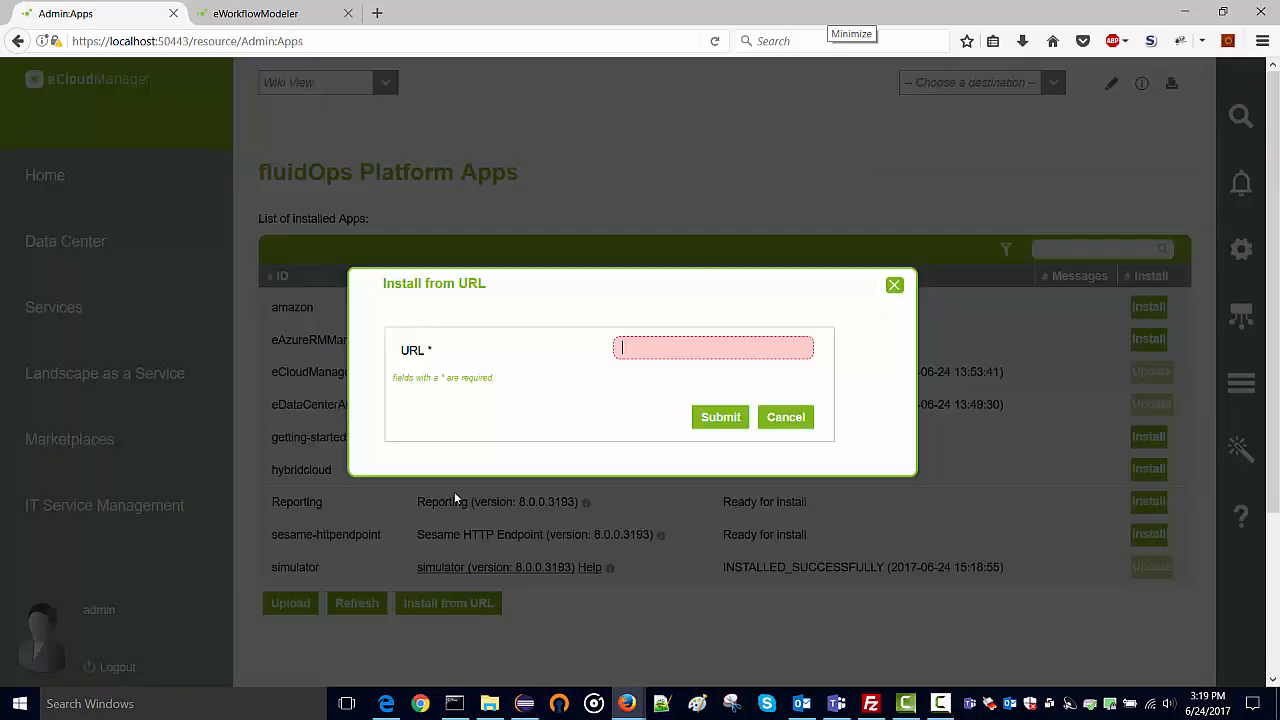
{"action": "left_click", "coordinate": [258, 14]}
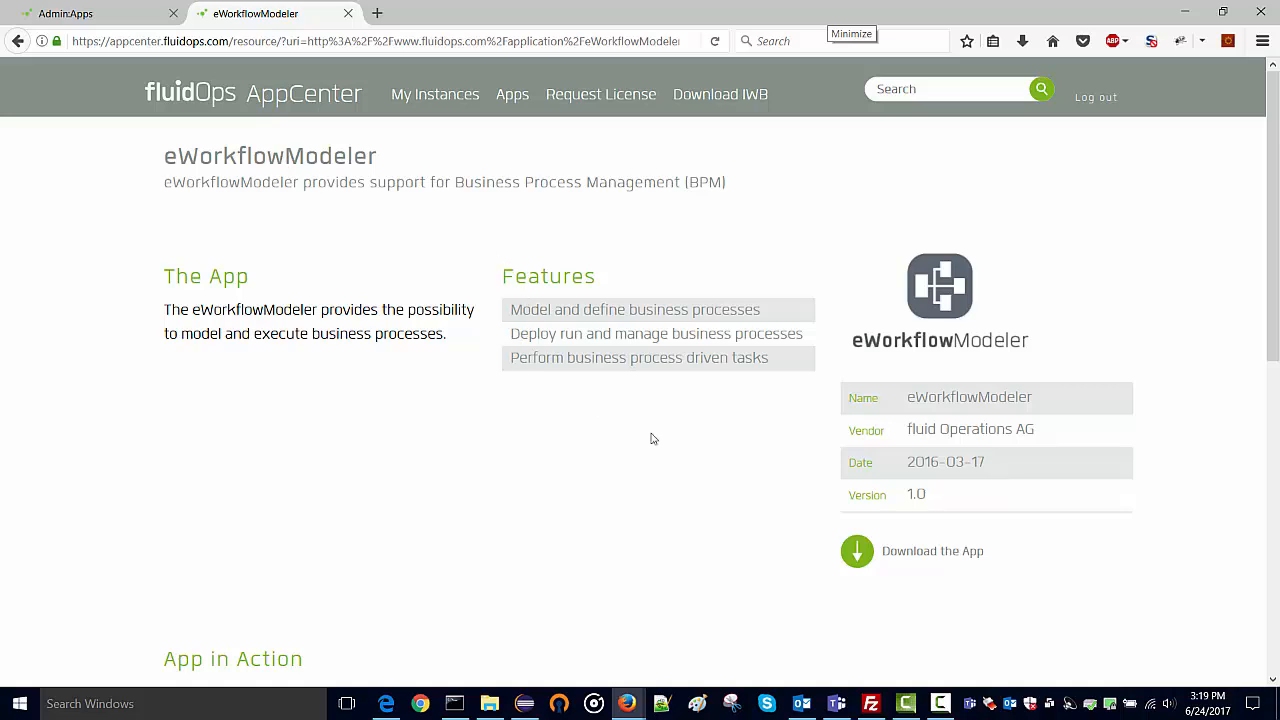
{"action": "right_click", "coordinate": [916, 556]}
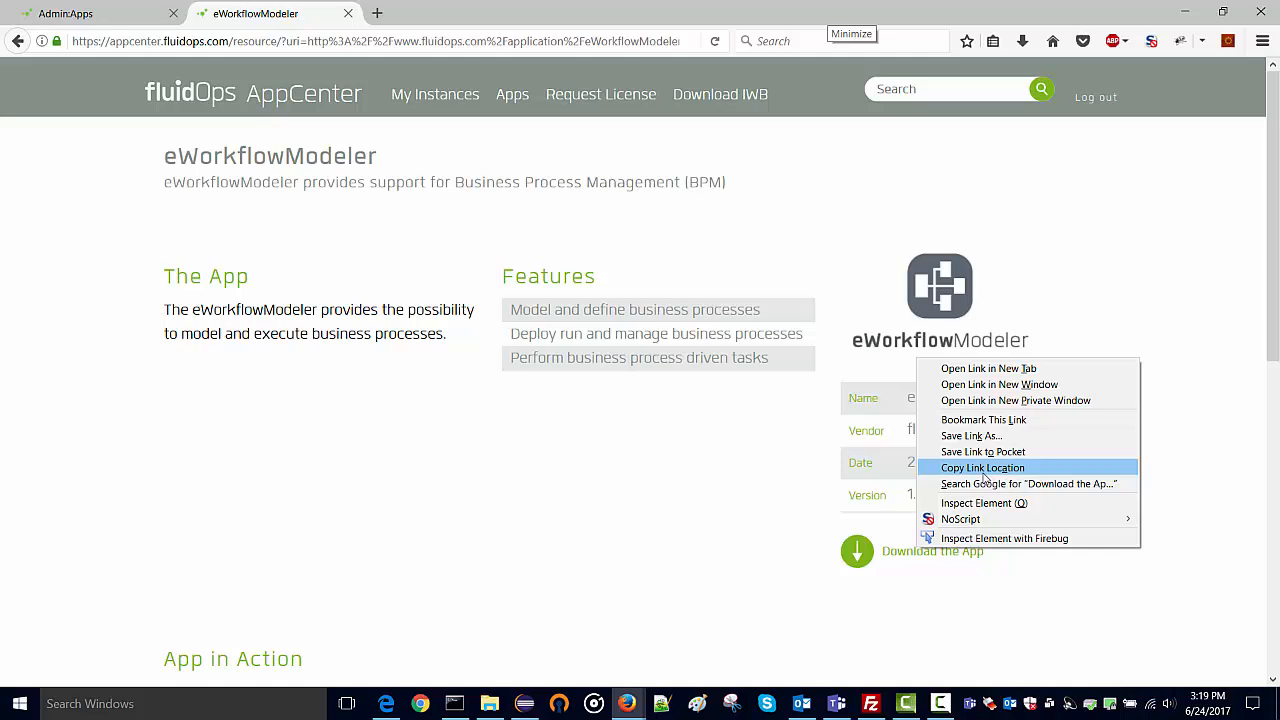
{"action": "left_click", "coordinate": [984, 474]}
{"action": "left_click", "coordinate": [118, 20]}
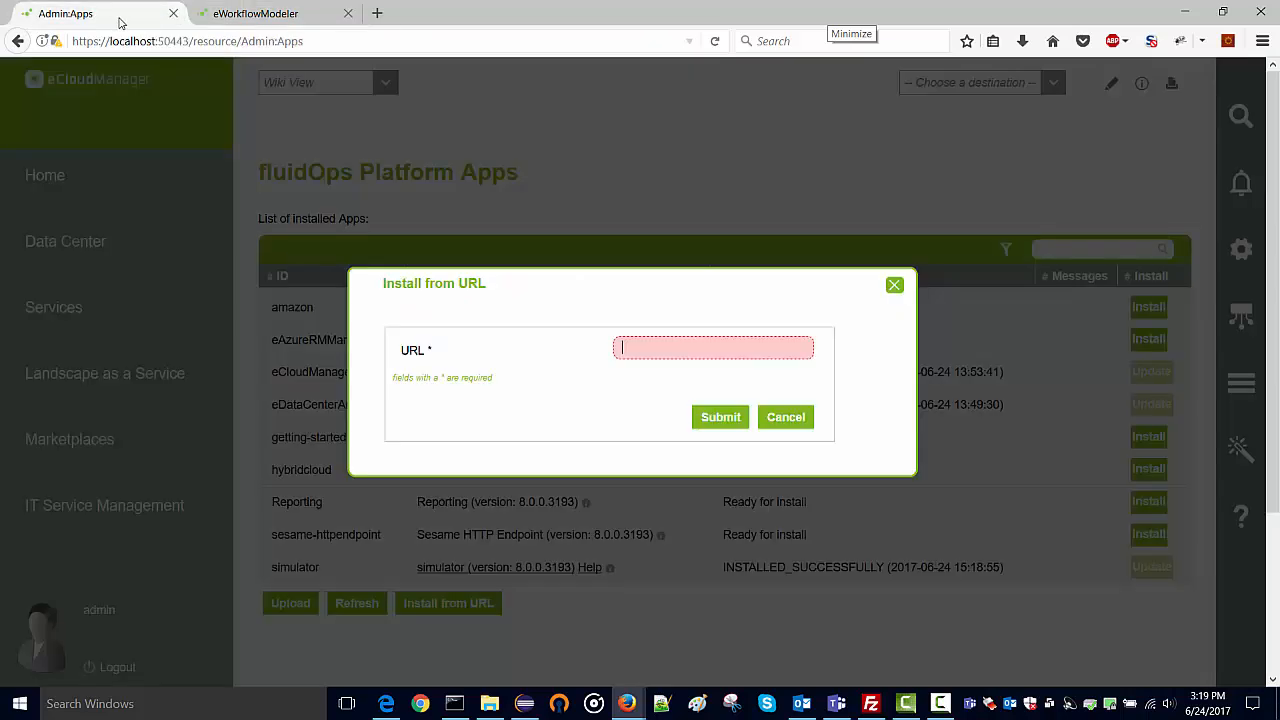
Install eWorkflowModeler from the pasted download link and accept the required platform restart.
{"action": "key", "text": "ctrl+v"}
{"action": "left_click", "coordinate": [716, 424]}
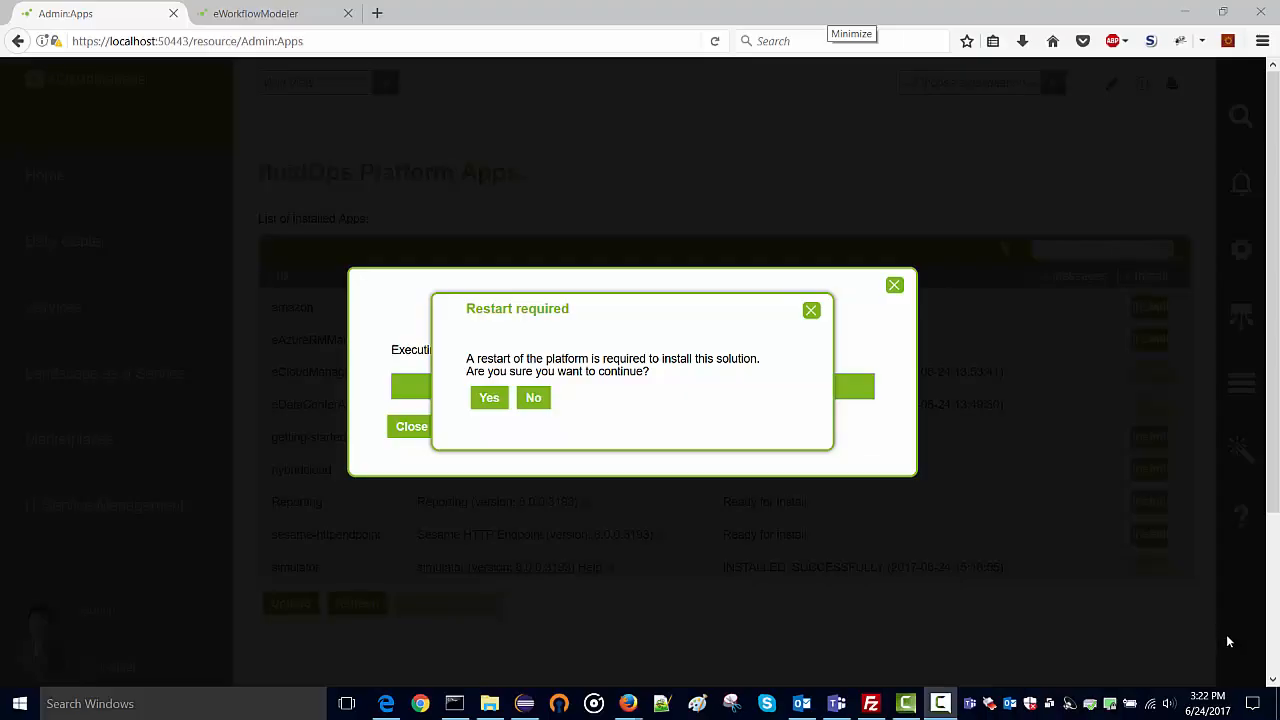
{"action": "left_click", "coordinate": [489, 399]}
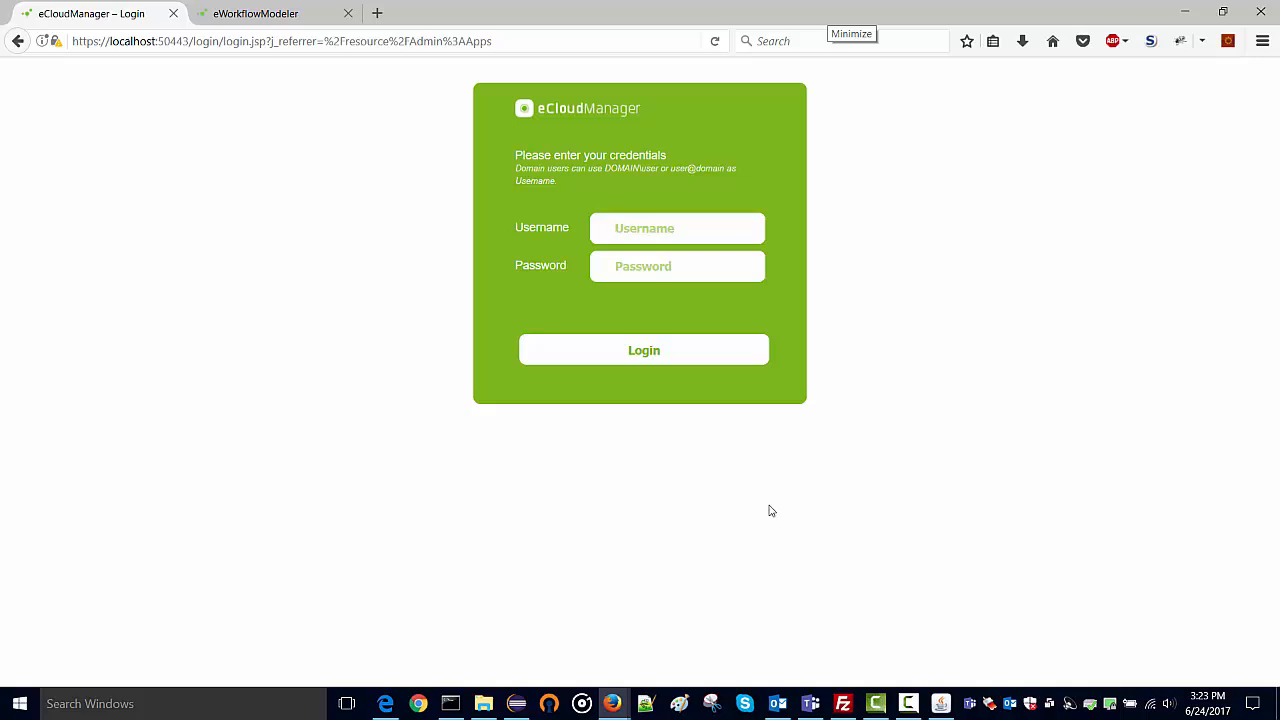
Sign back in to eCloudManager as admin with the account password.
{"action": "type", "text": "admin"}
{"action": "key", "text": "Tab"}
{"action": "type", "text": "***"}
{"action": "key", "text": "Return"}
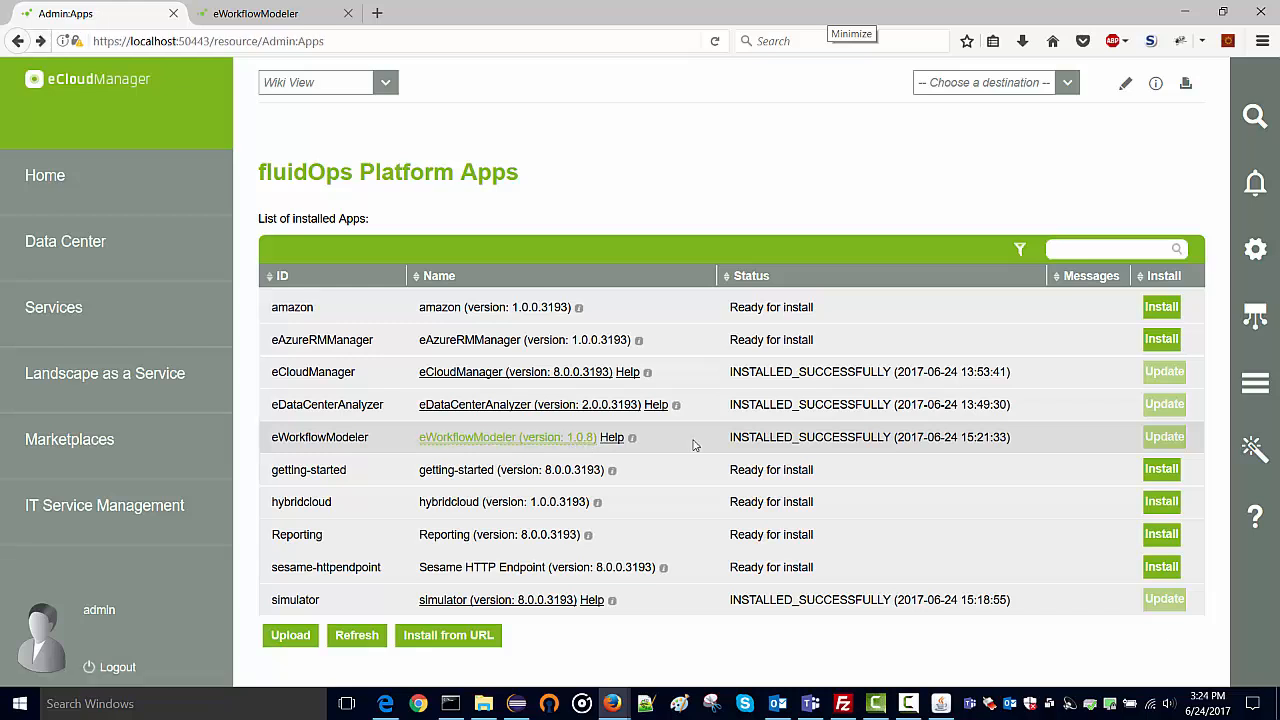
From eWorkflowModeler's Help page, open the Run Activiti console link in a new tab.
{"action": "left_click", "coordinate": [610, 438]}
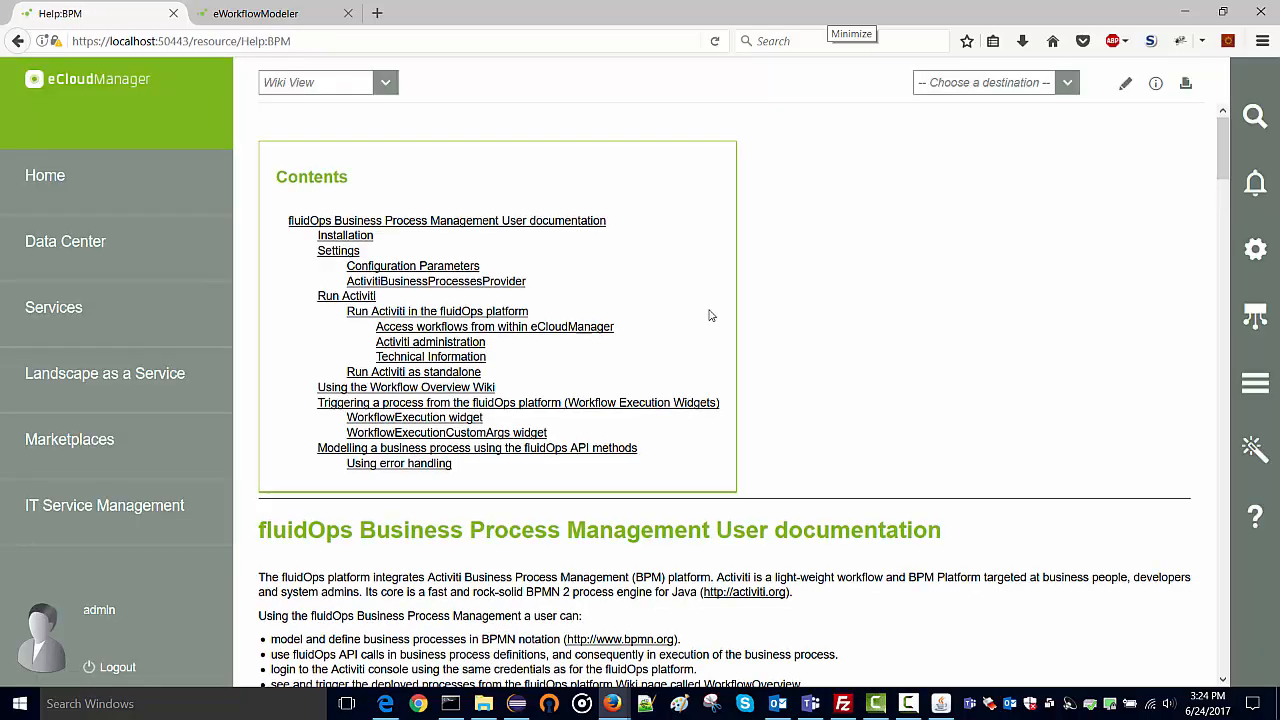
{"action": "scroll", "coordinate": [708, 316], "scroll_direction": "down", "scroll_amount": 10}
{"action": "scroll", "coordinate": [708, 316], "scroll_direction": "down", "scroll_amount": 6}
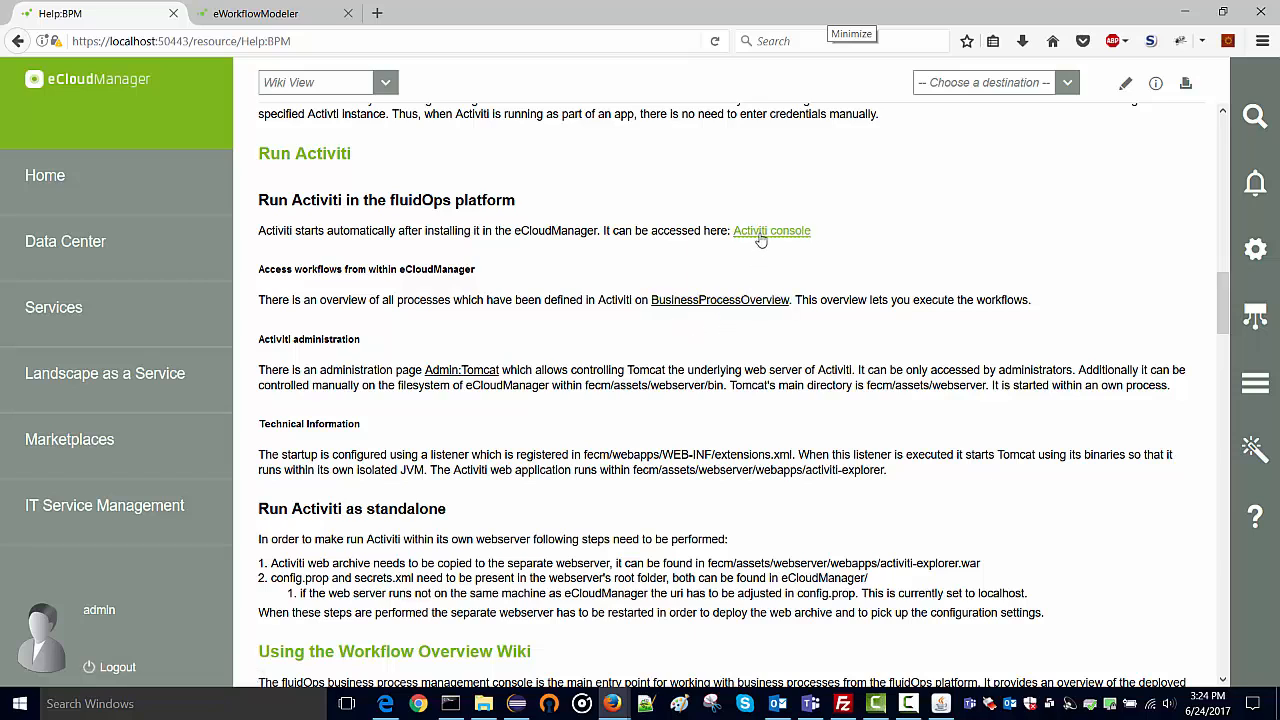
{"action": "left_click", "coordinate": [765, 231]}
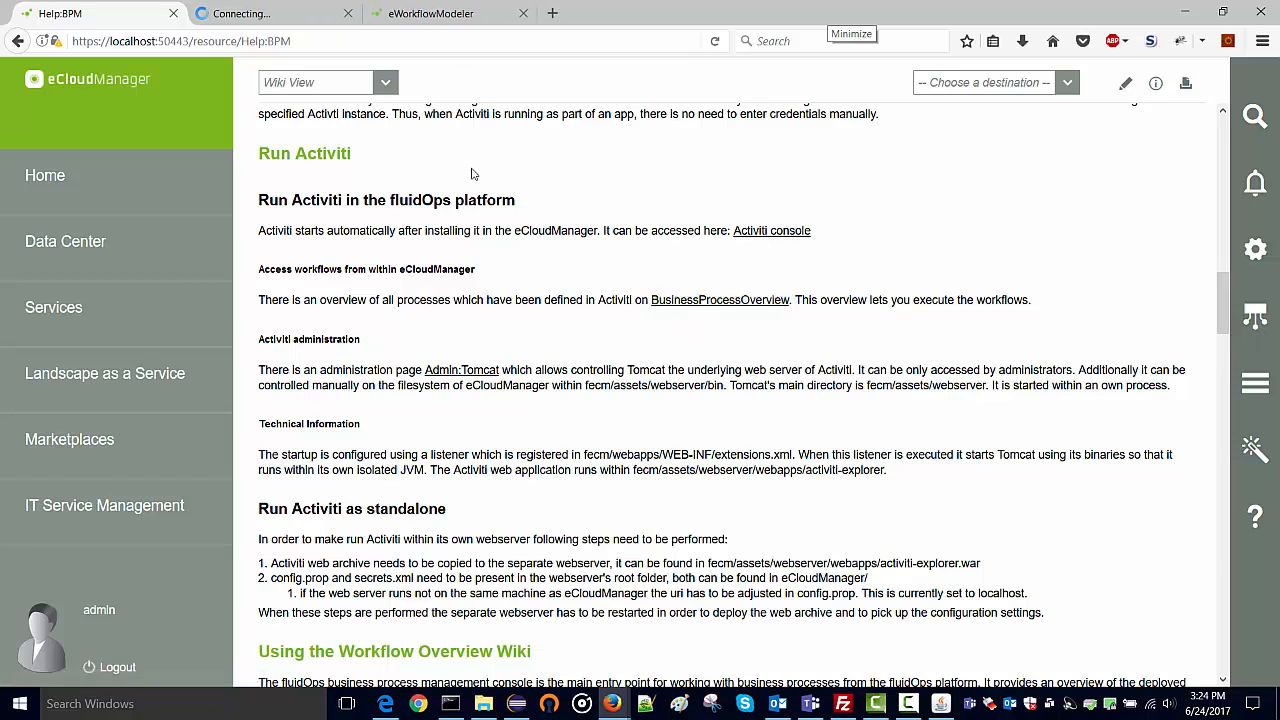
{"action": "left_click", "coordinate": [265, 20]}
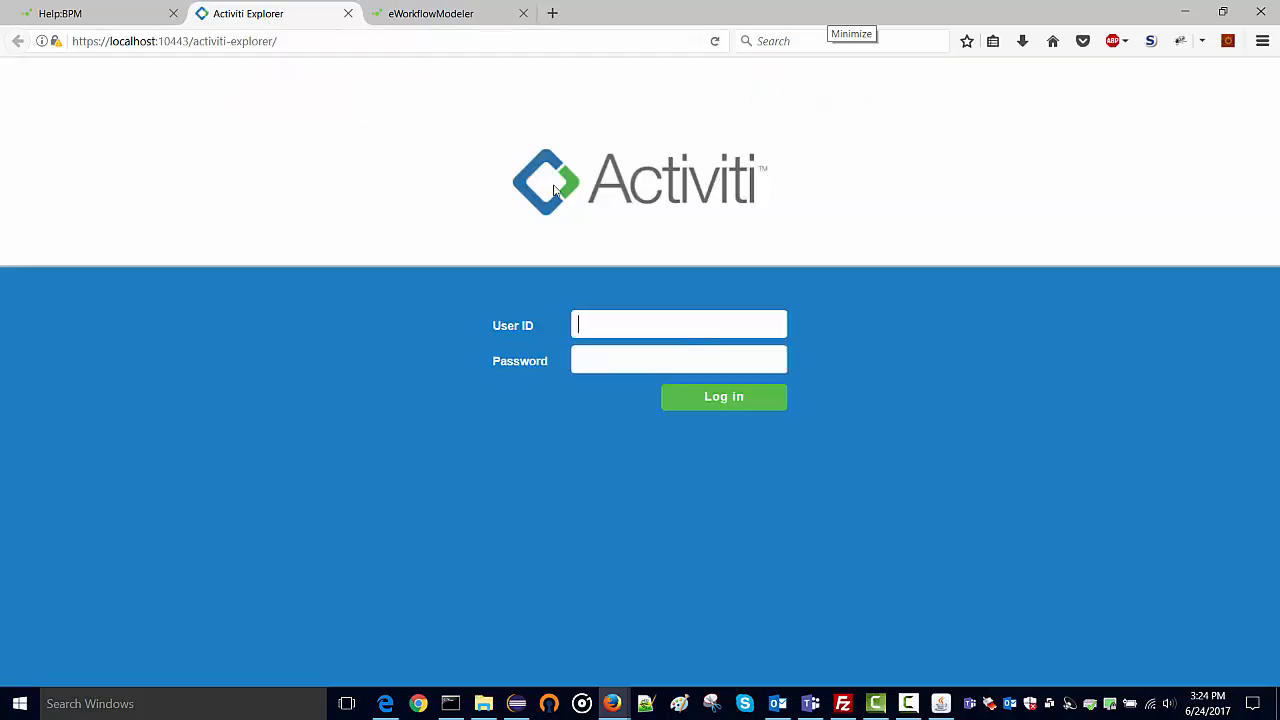
Sign in to Activiti Explorer as admin and dismiss the browser's save-login prompt.
{"action": "type", "text": "admin"}
{"action": "key", "text": "Tab"}
{"action": "key", "text": "Return"}
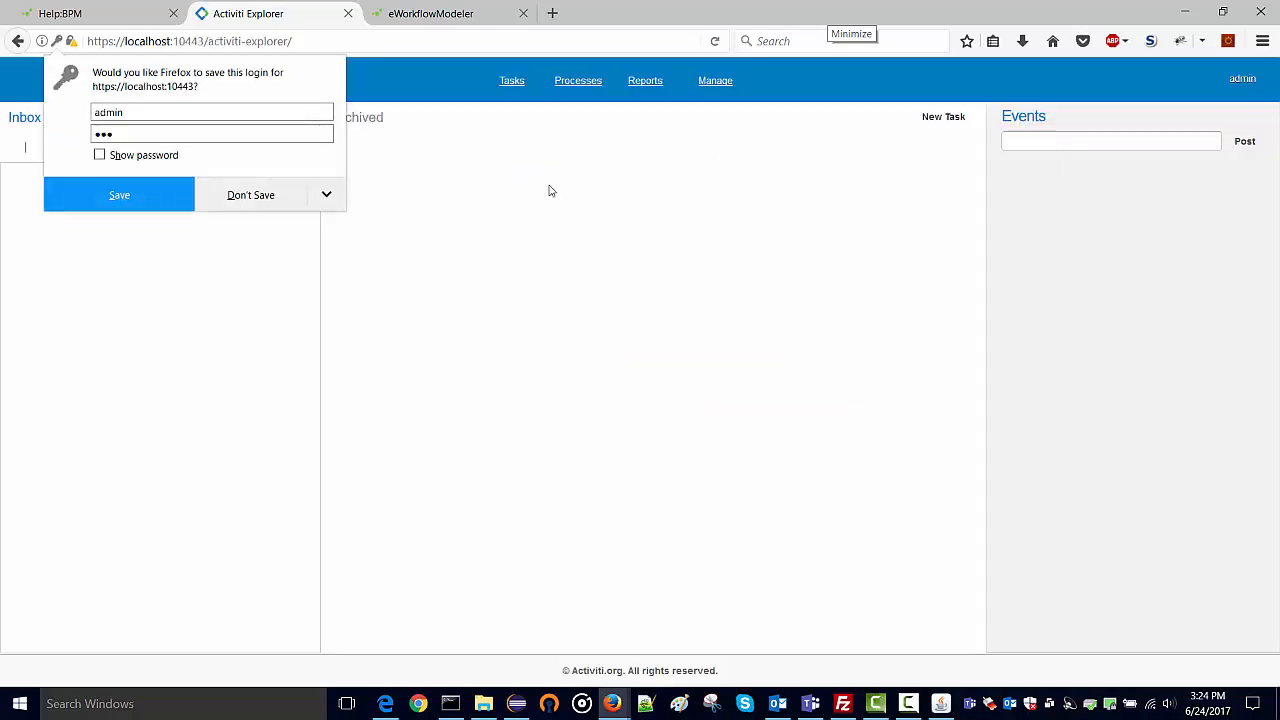
{"action": "left_click", "coordinate": [428, 160]}
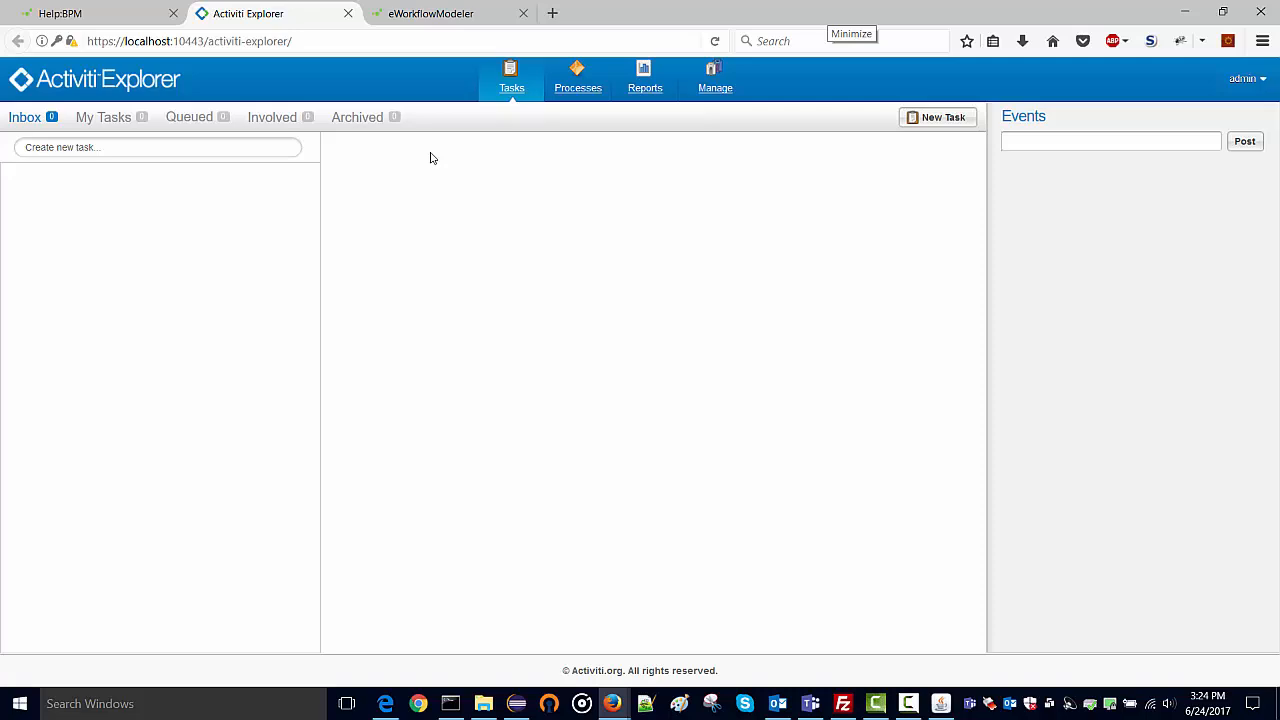
Start a new model named DemoProcess in Processes > Model workspace.
{"action": "left_click", "coordinate": [576, 95]}
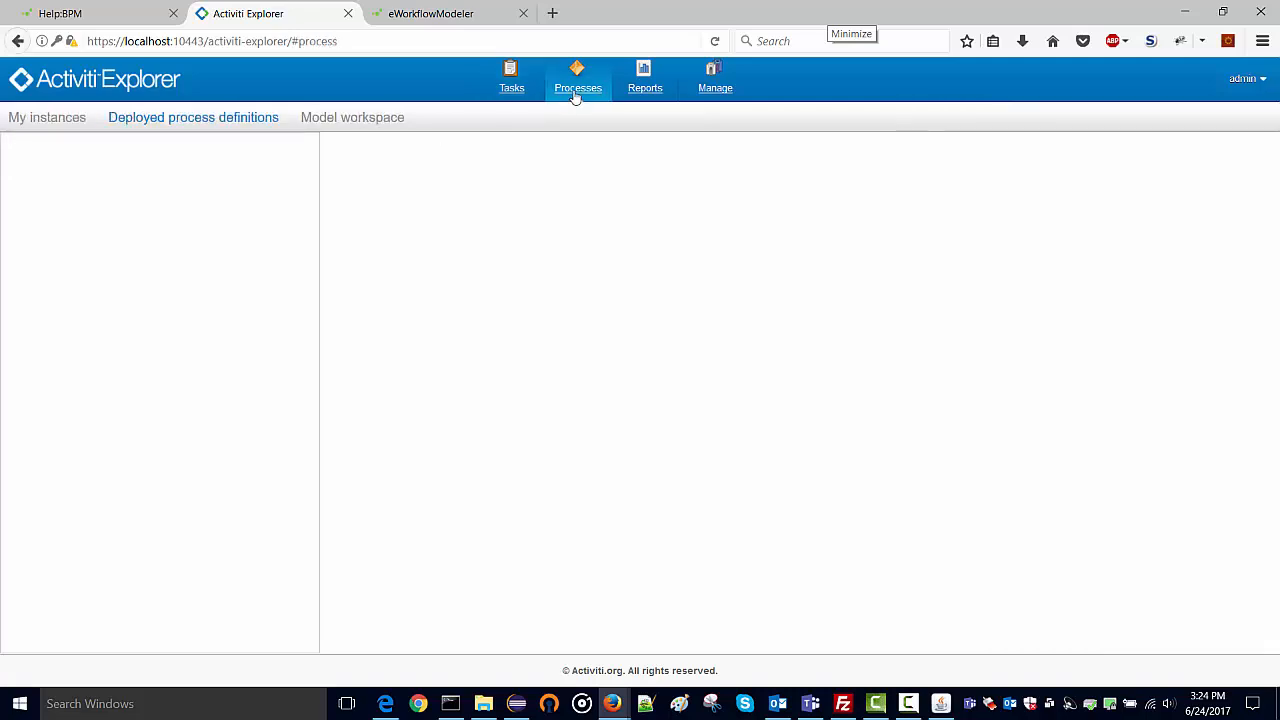
{"action": "left_click", "coordinate": [347, 118]}
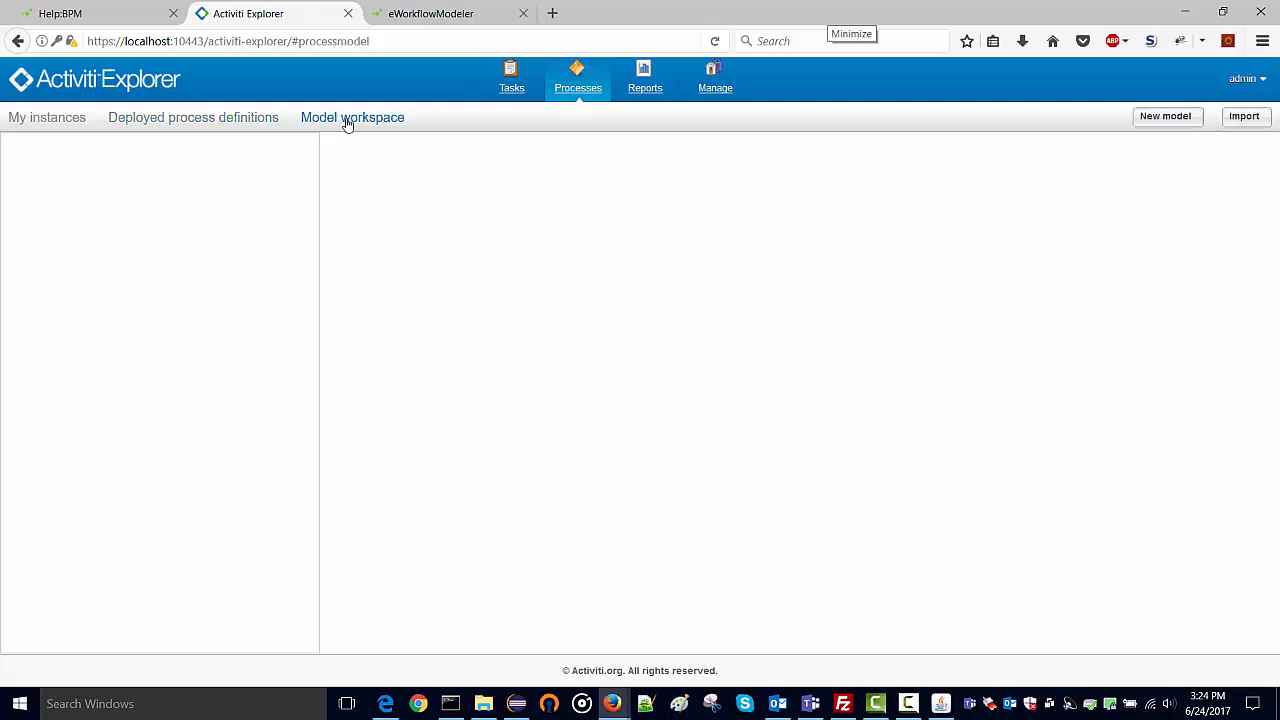
{"action": "left_click", "coordinate": [1163, 117]}
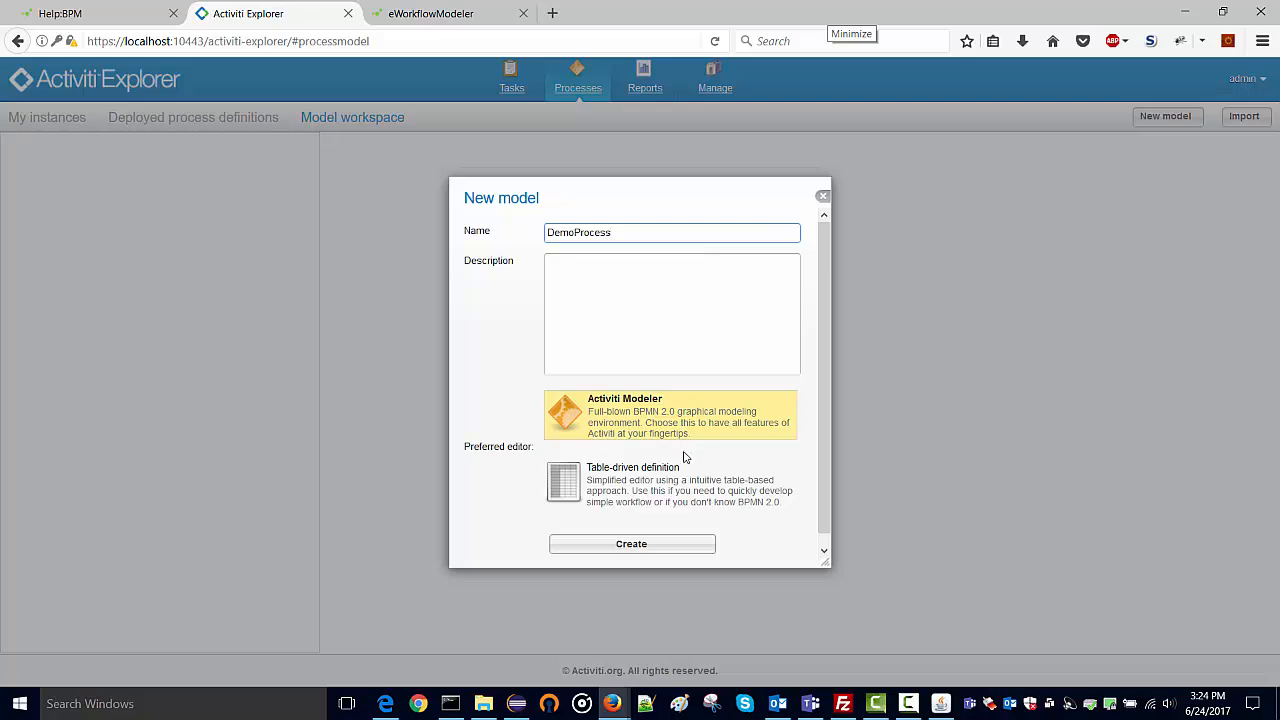
Create the DemoProcess model so it opens in Activiti Modeler.
{"action": "left_click", "coordinate": [659, 546]}
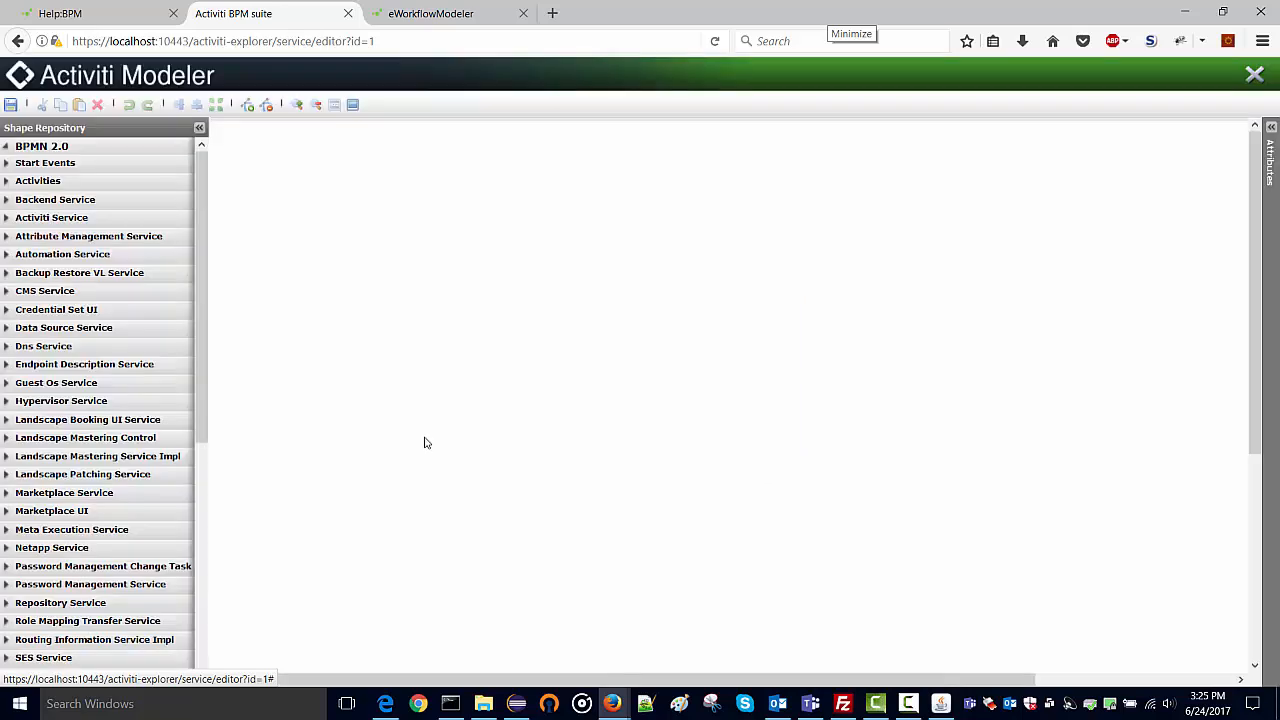
Place a start event and a Hypervisor Service Start Vm task, joined by a sequence flow.
{"action": "left_click", "coordinate": [10, 165]}
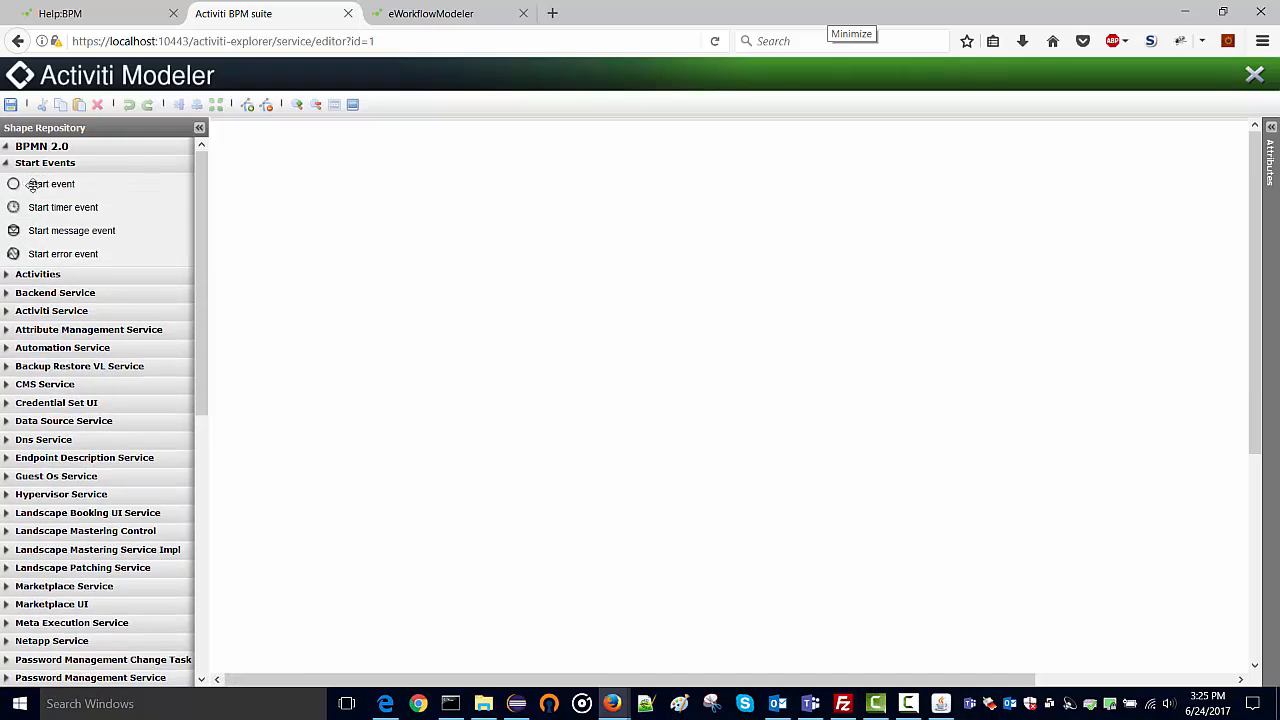
{"action": "left_click_drag", "start_coordinate": [32, 185], "coordinate": [388, 283]}
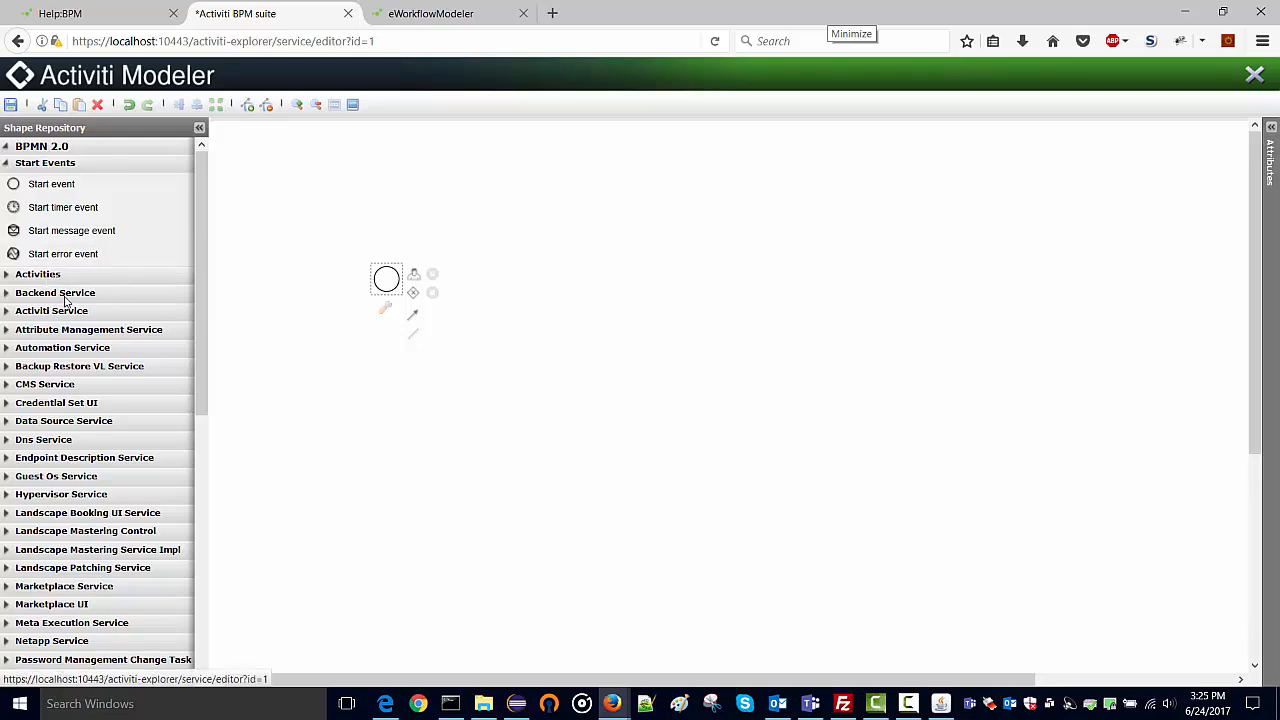
{"action": "scroll", "coordinate": [23, 372], "scroll_direction": "down", "scroll_amount": 2}
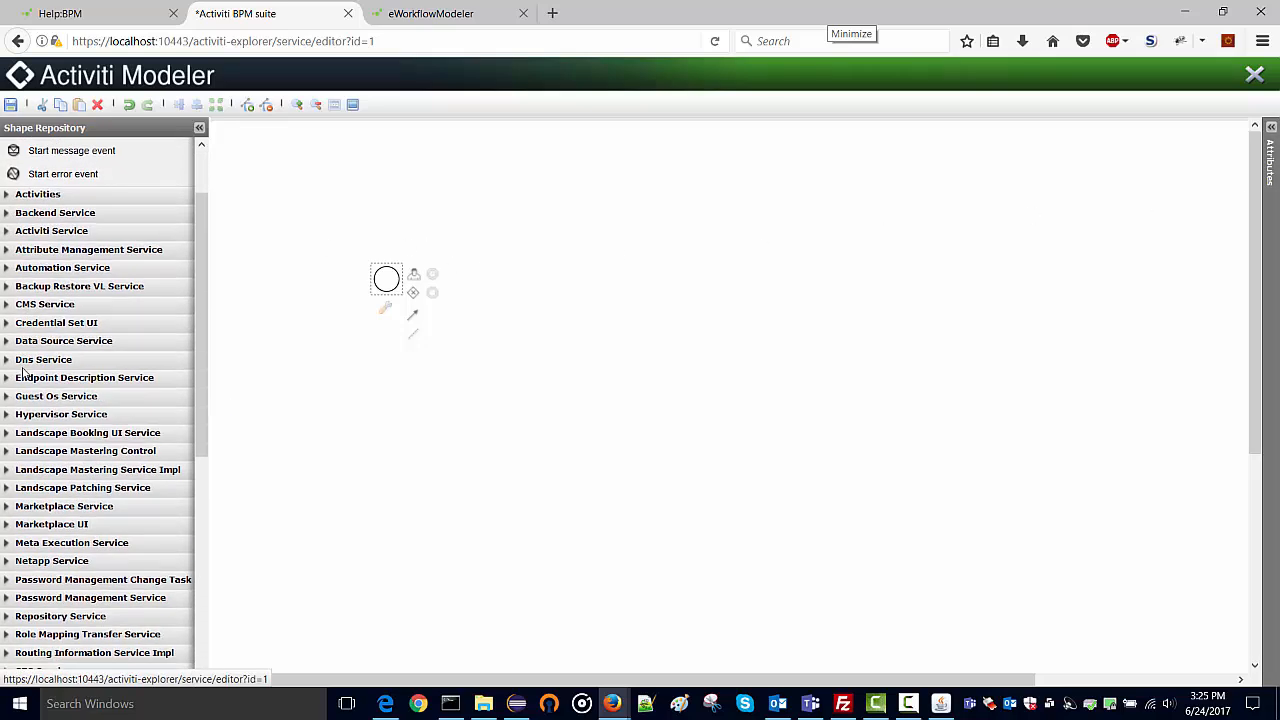
{"action": "left_click", "coordinate": [27, 416]}
{"action": "scroll", "coordinate": [47, 424], "scroll_direction": "down", "scroll_amount": 2}
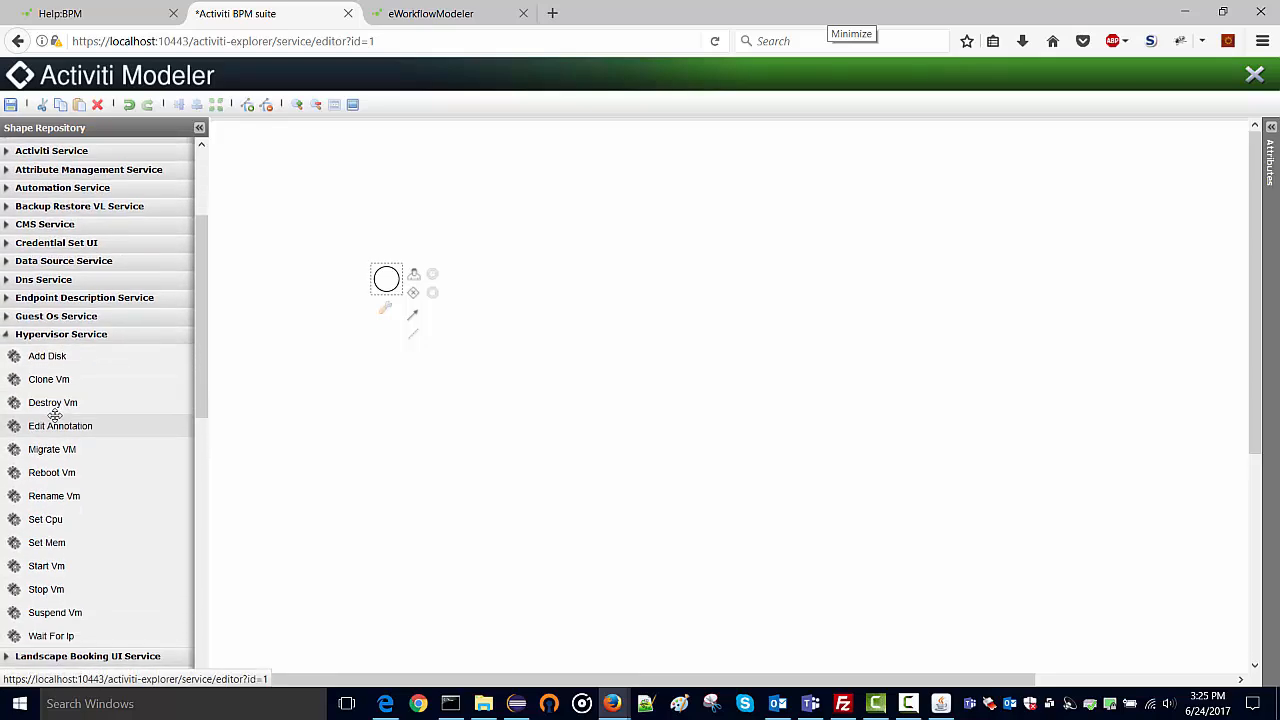
{"action": "scroll", "coordinate": [63, 500], "scroll_direction": "down", "scroll_amount": 2}
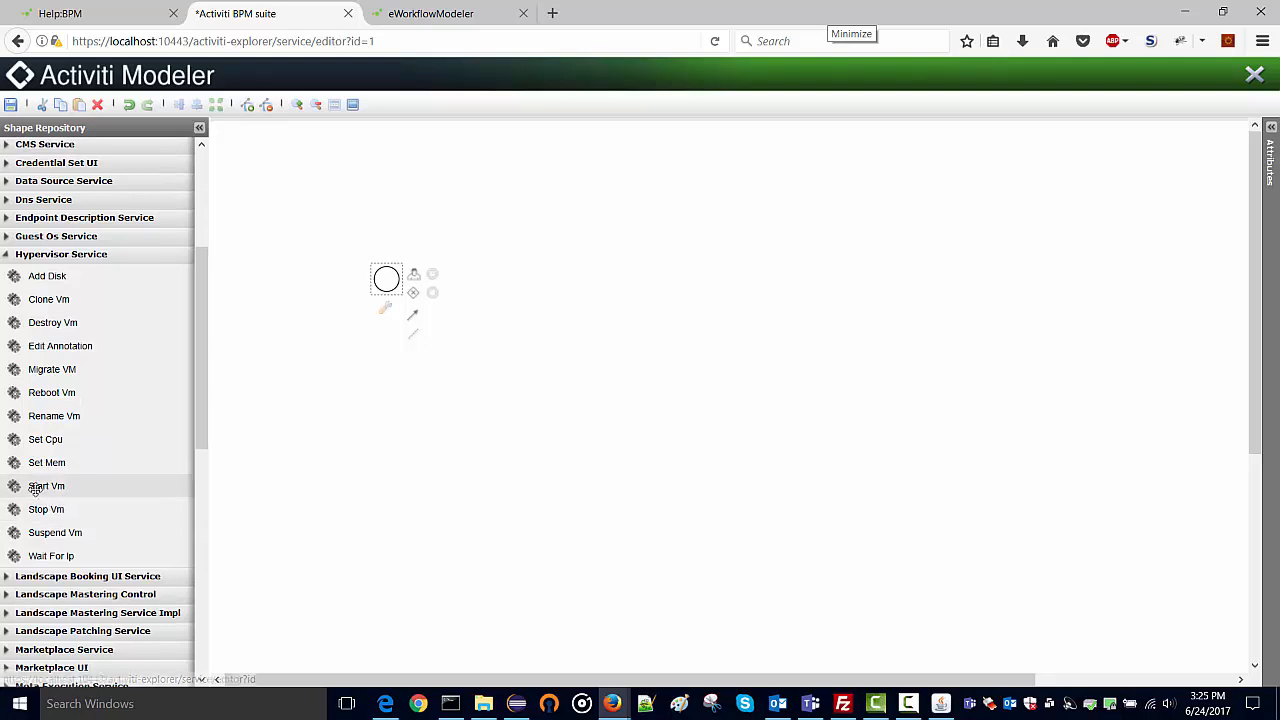
{"action": "left_click_drag", "start_coordinate": [40, 488], "coordinate": [505, 268]}
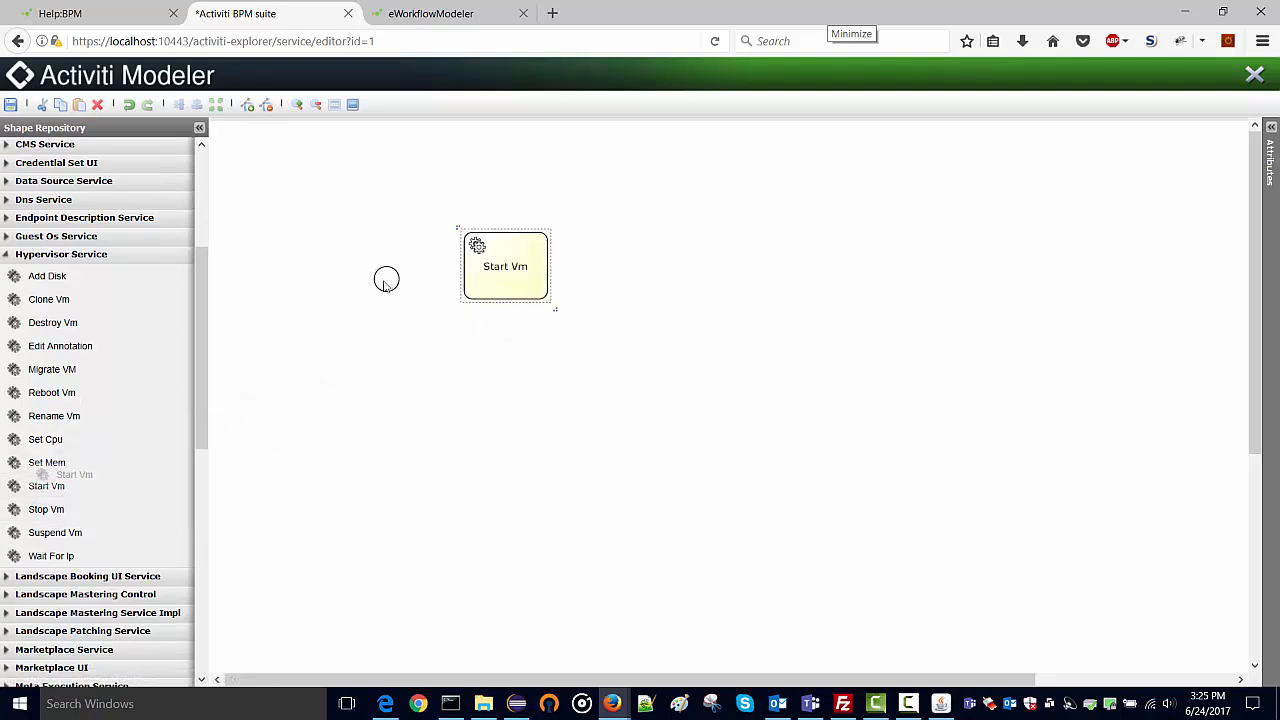
{"action": "left_click", "coordinate": [394, 288]}
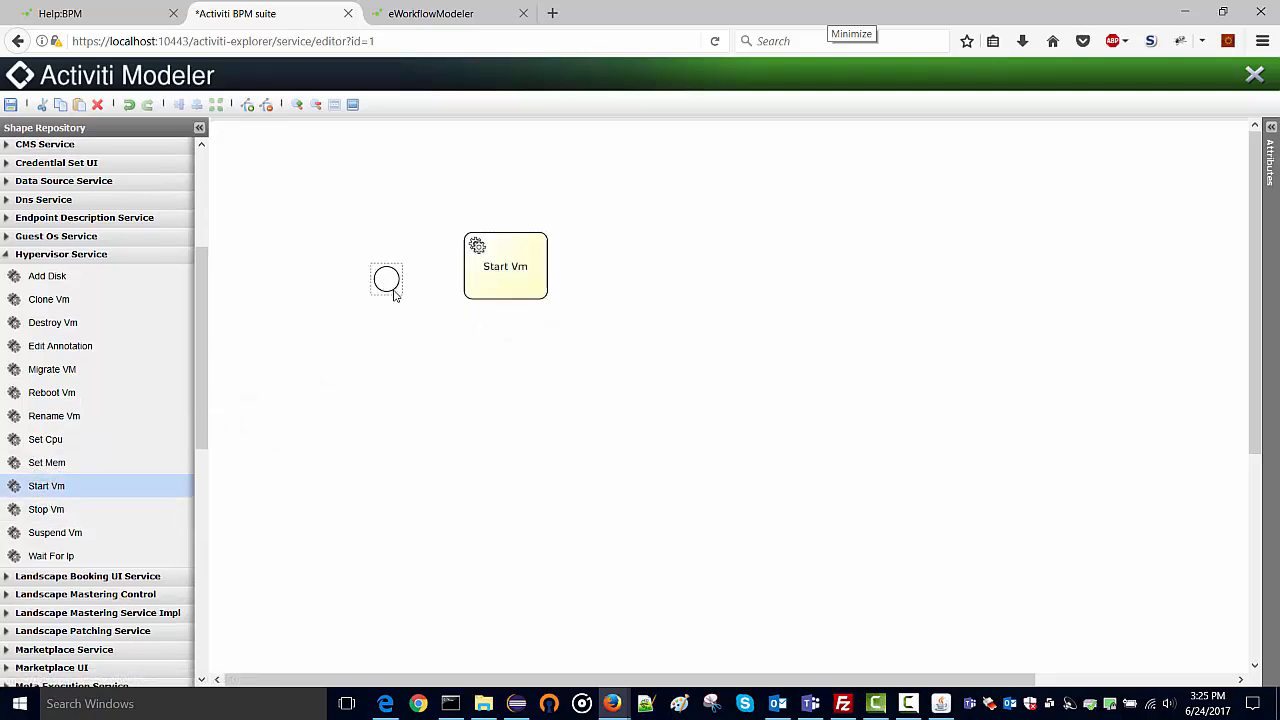
{"action": "left_click_drag", "start_coordinate": [413, 314], "coordinate": [498, 294]}
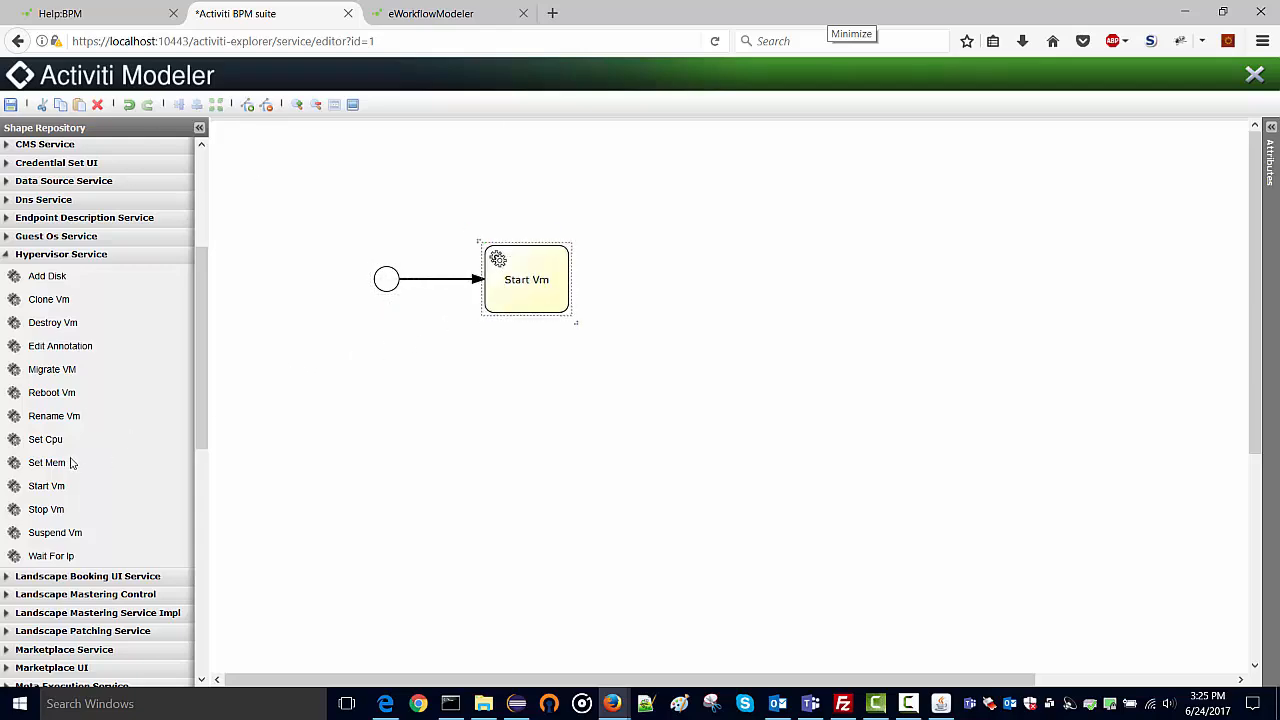
Add an end event after the Start Vm task, connect it, and show the task's attributes.
{"action": "left_click_drag", "start_coordinate": [199, 445], "coordinate": [208, 608]}
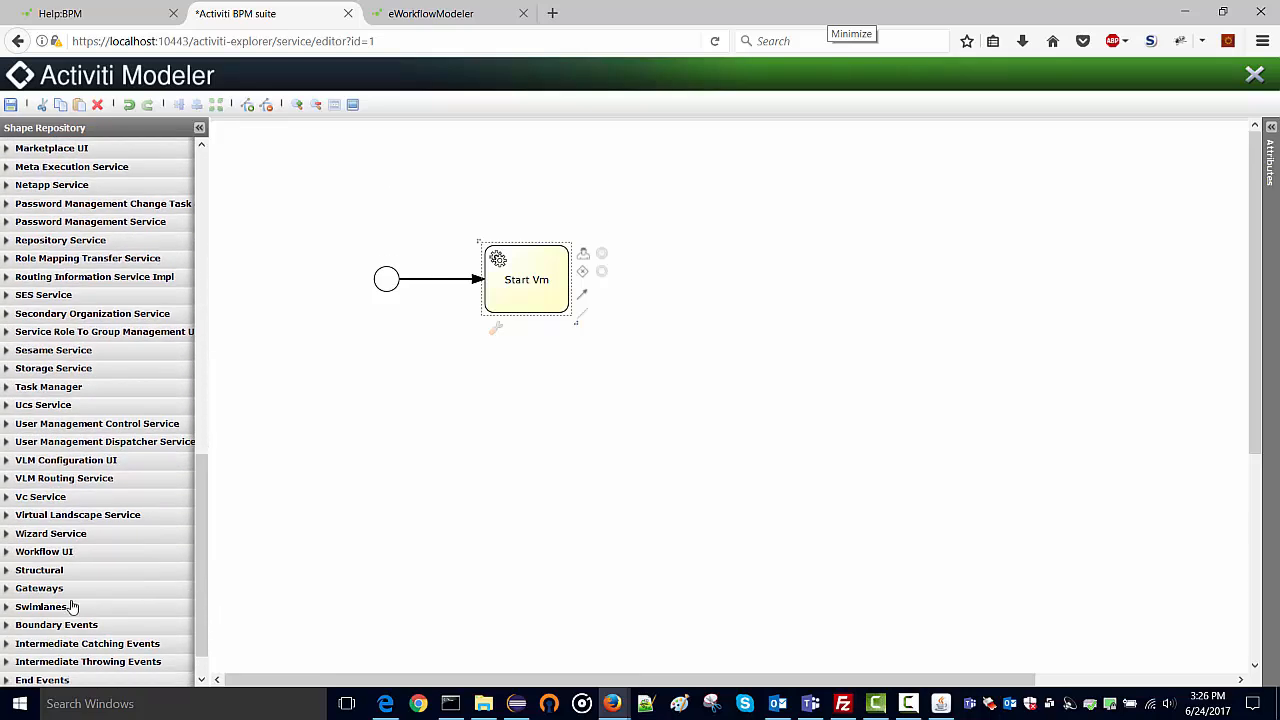
{"action": "scroll", "coordinate": [71, 606], "scroll_direction": "down", "scroll_amount": 1}
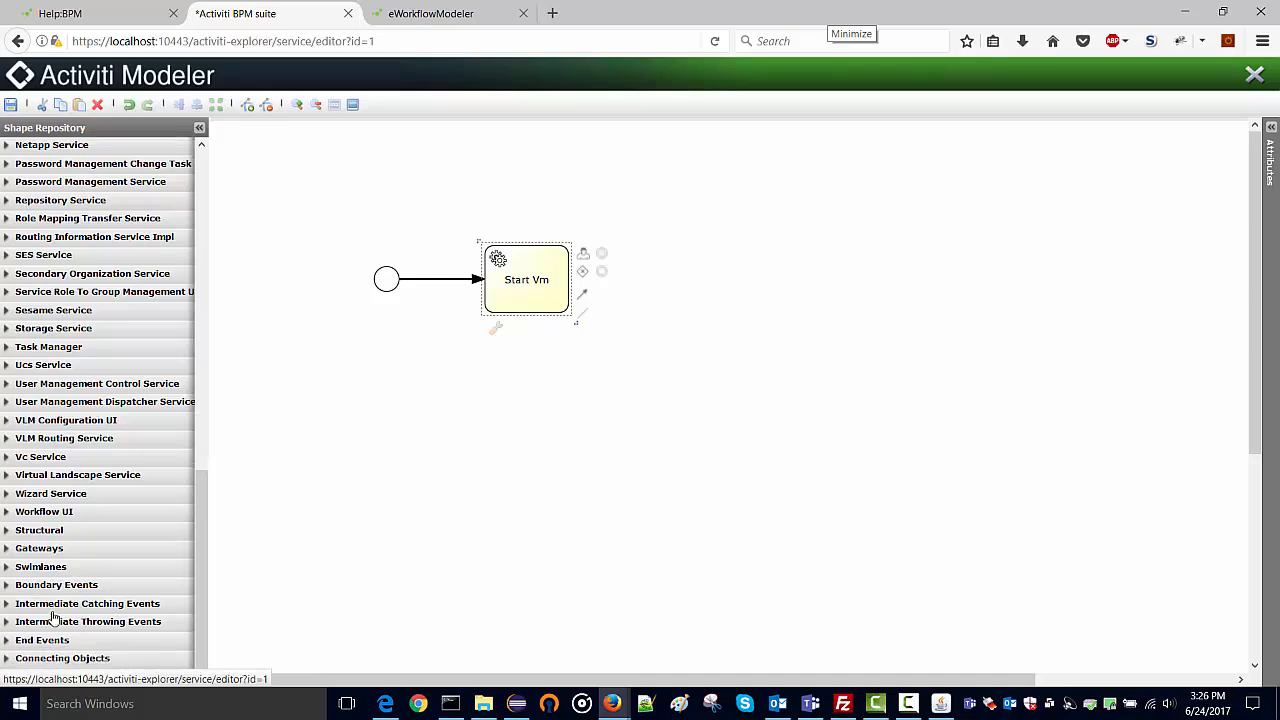
{"action": "left_click", "coordinate": [10, 641]}
{"action": "scroll", "coordinate": [70, 588], "scroll_direction": "down", "scroll_amount": 1}
{"action": "left_click_drag", "start_coordinate": [50, 614], "coordinate": [659, 250]}
{"action": "left_click", "coordinate": [540, 289]}
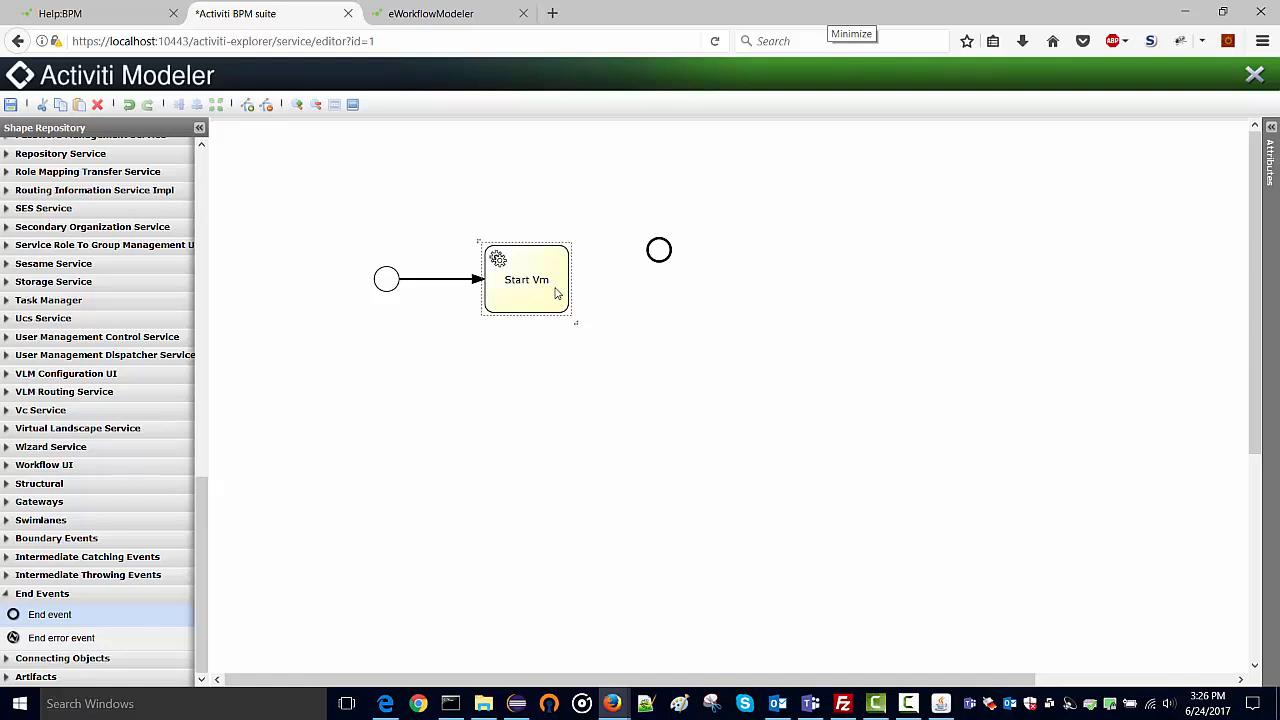
{"action": "left_click_drag", "start_coordinate": [583, 294], "coordinate": [675, 288]}
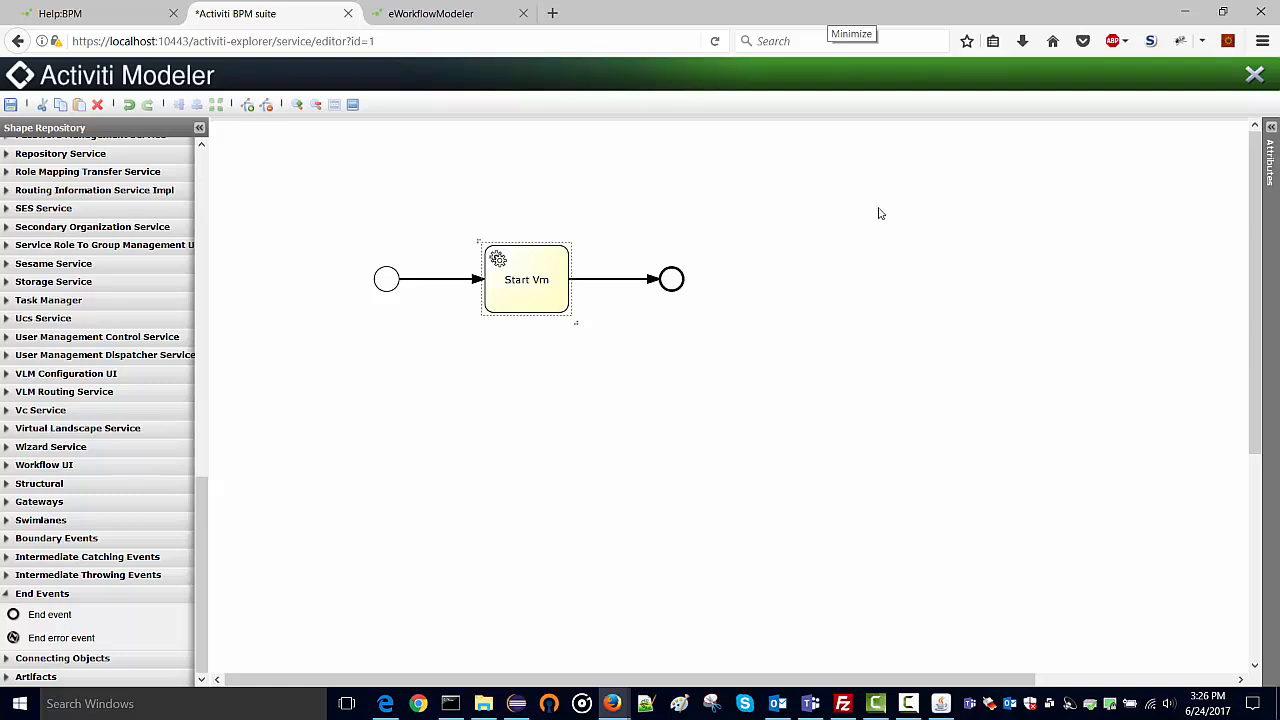
{"action": "left_click", "coordinate": [1270, 145]}
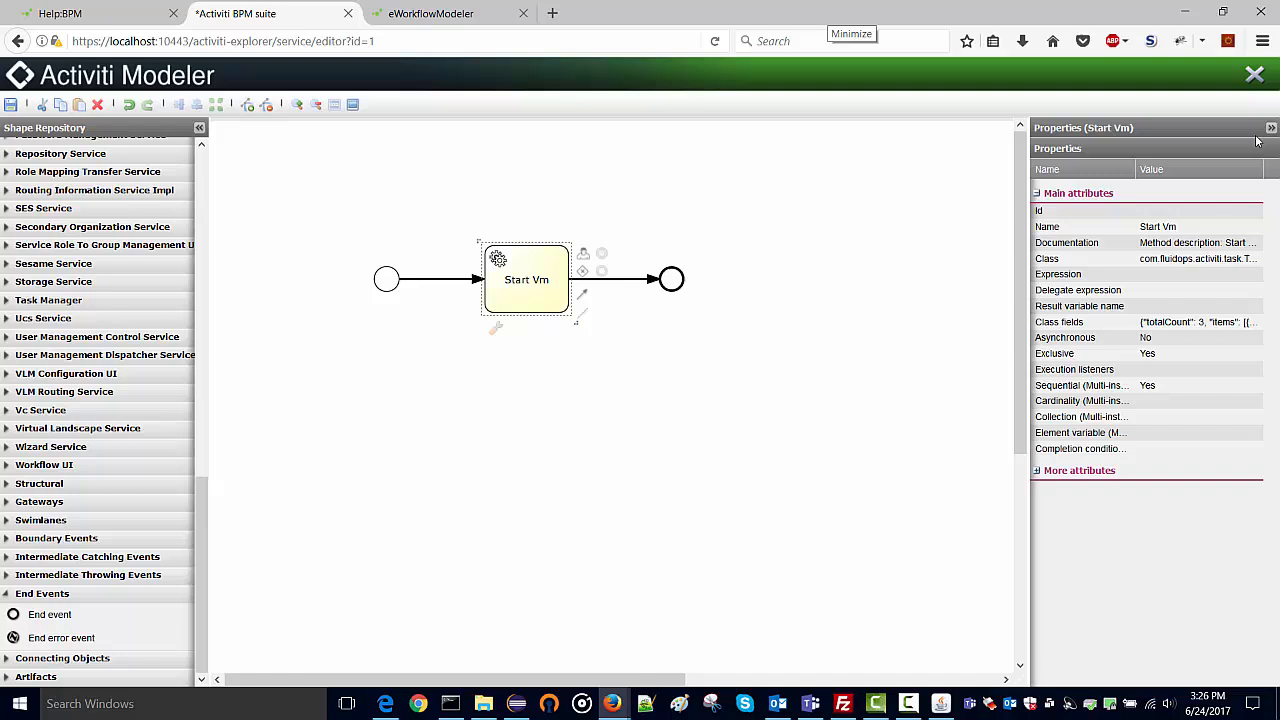
Open the Start Vm class fields editor and widen it to show the full paramsDefinitionJson.
{"action": "left_click", "coordinate": [1211, 321]}
{"action": "left_click", "coordinate": [1256, 323]}
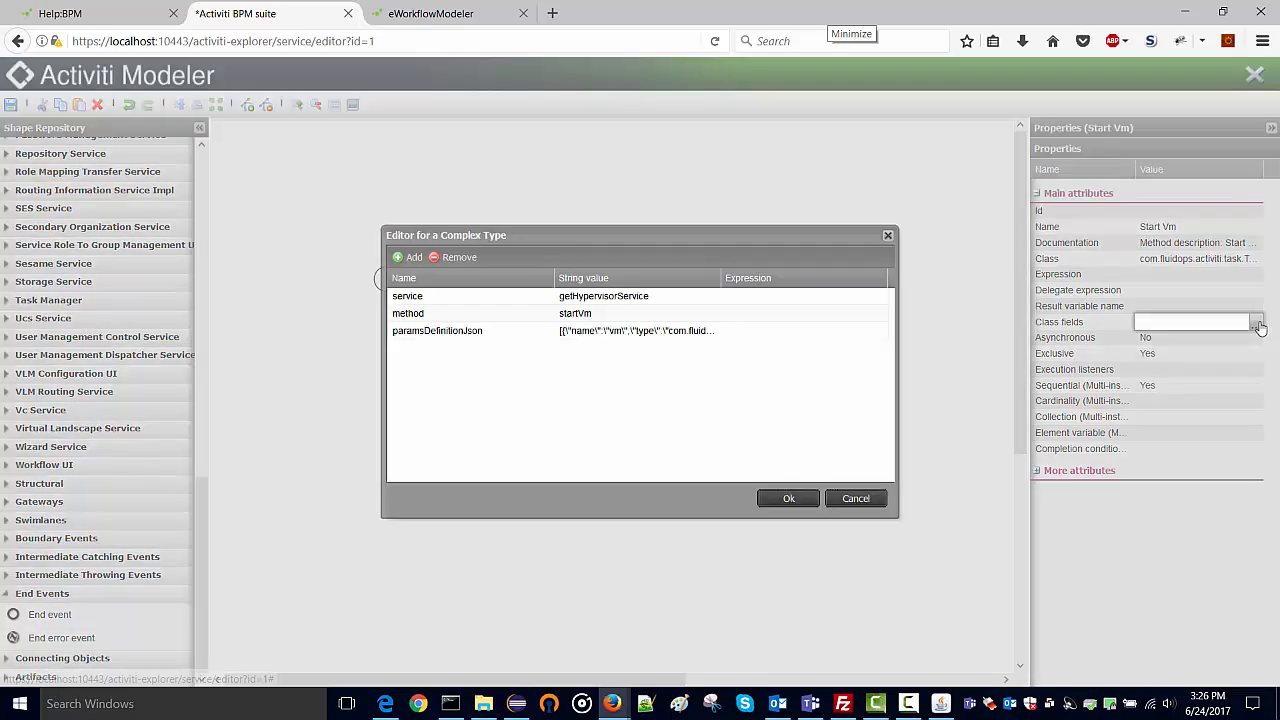
{"action": "left_click_drag", "start_coordinate": [918, 338], "coordinate": [1176, 338]}
{"action": "left_click_drag", "start_coordinate": [719, 277], "coordinate": [985, 277]}
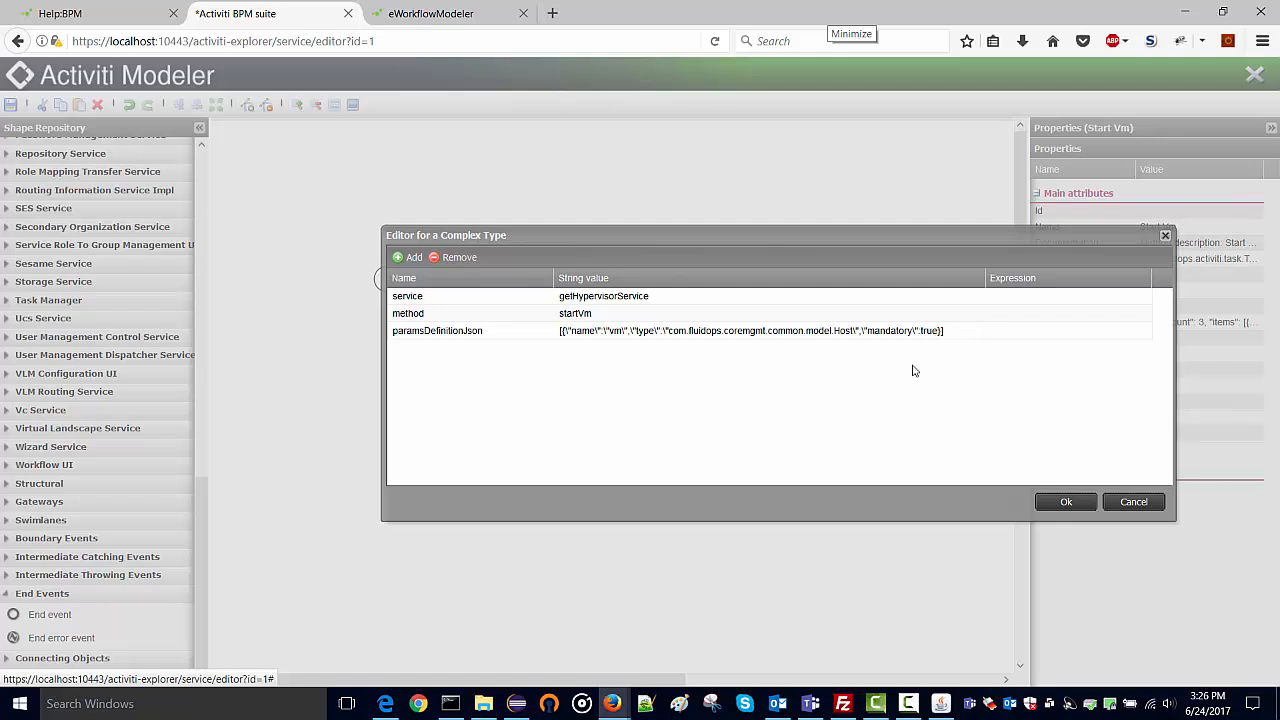
Load the localhost /REST/JSON API endpoint page in a new browser tab.
{"action": "left_click", "coordinate": [552, 15]}
{"action": "type", "text": "localhost/"}
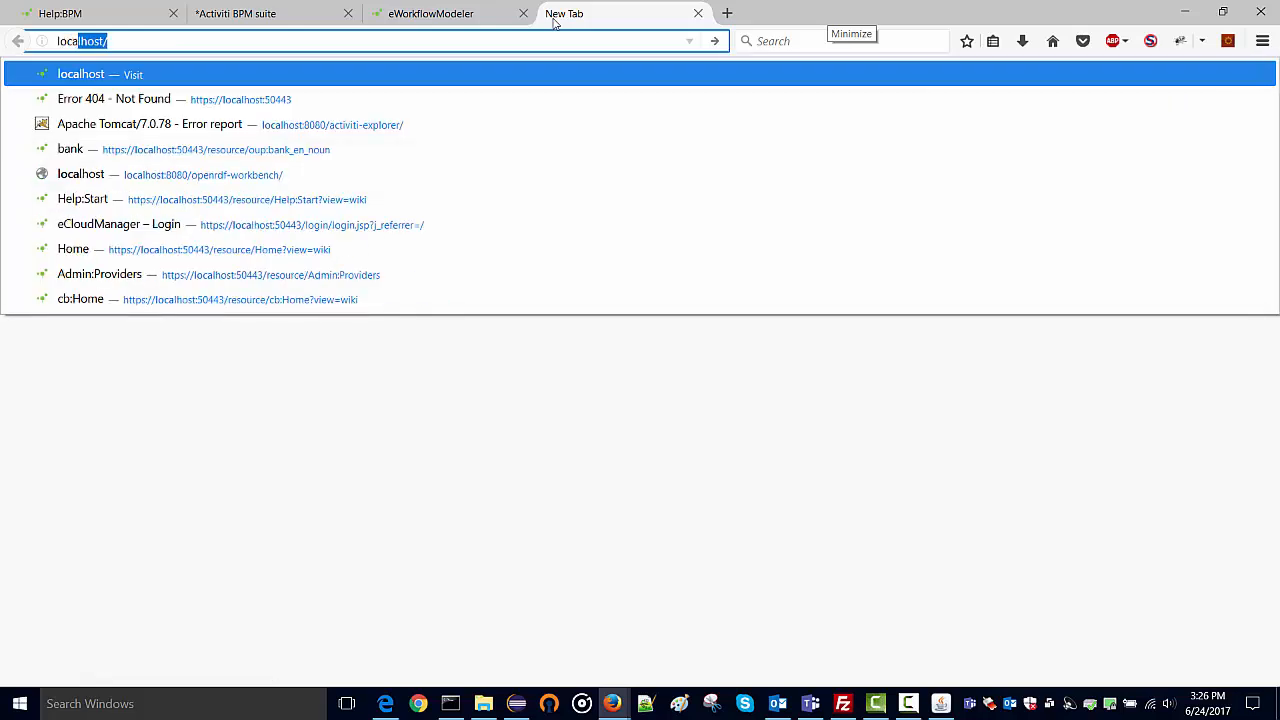
{"action": "key", "text": "Down"}
{"action": "type", "text": "/RE"}
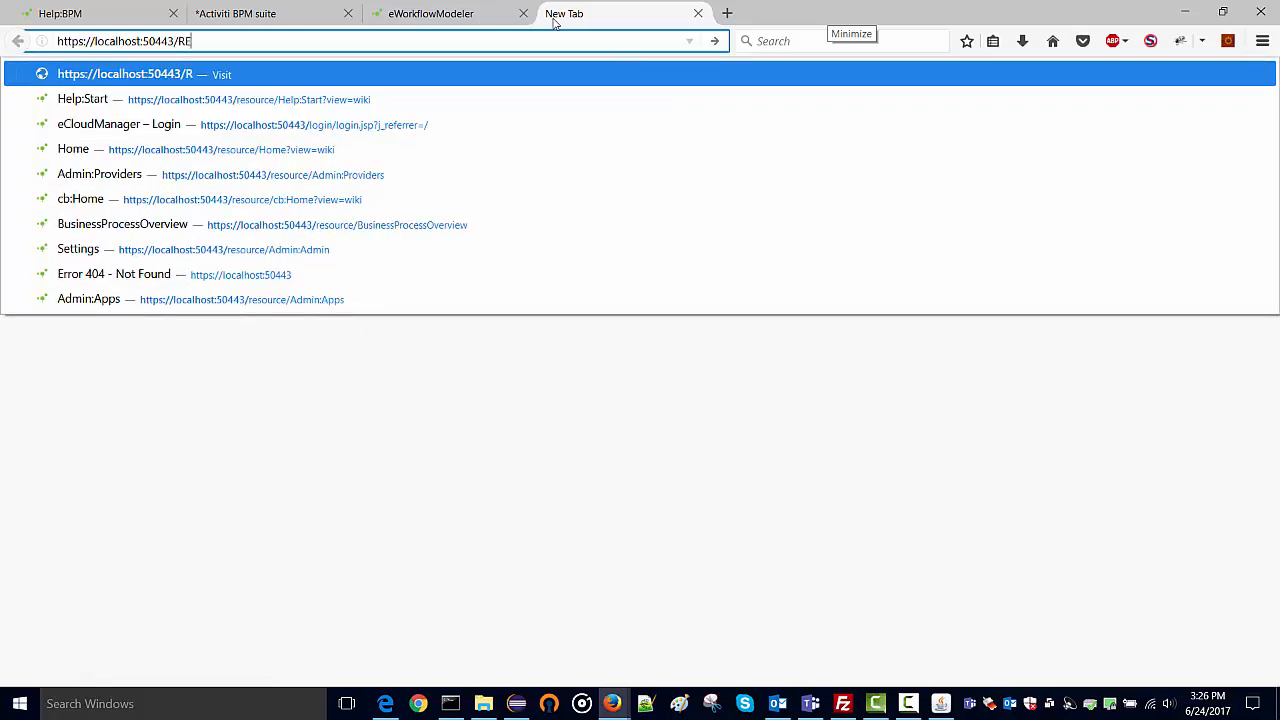
{"action": "type", "text": "ST/JSON"}
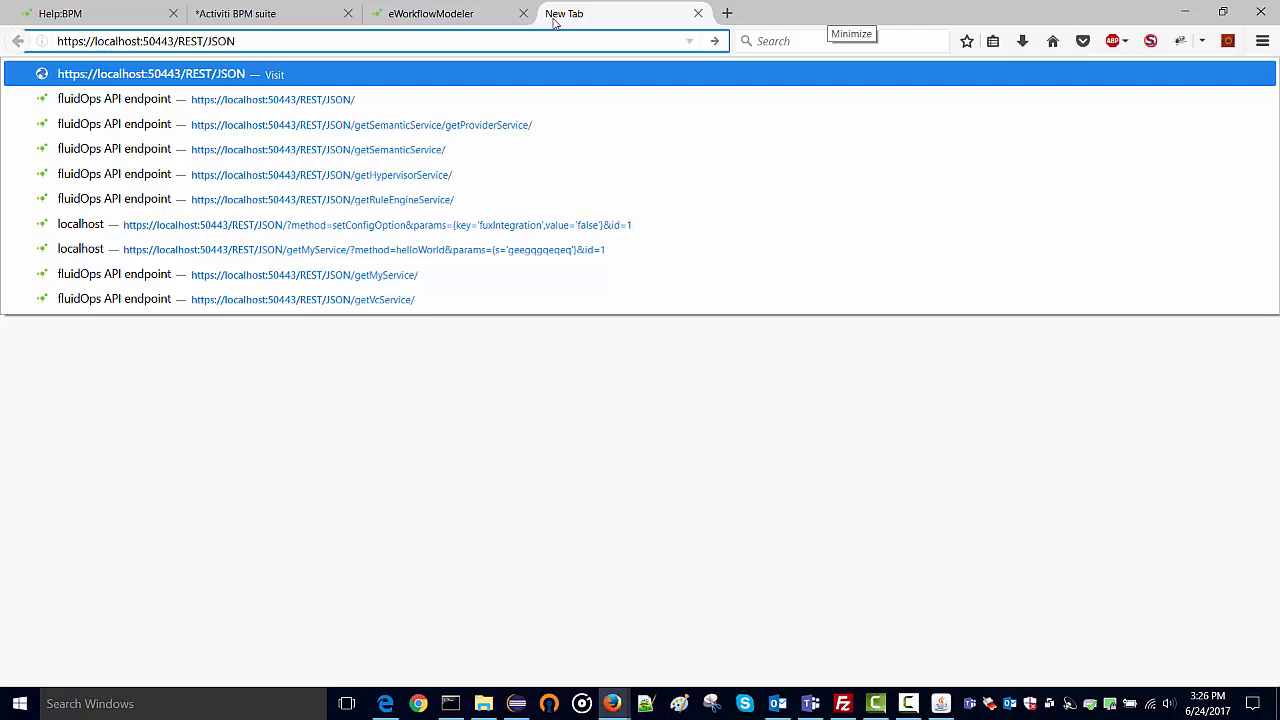
{"action": "key", "text": "Return"}
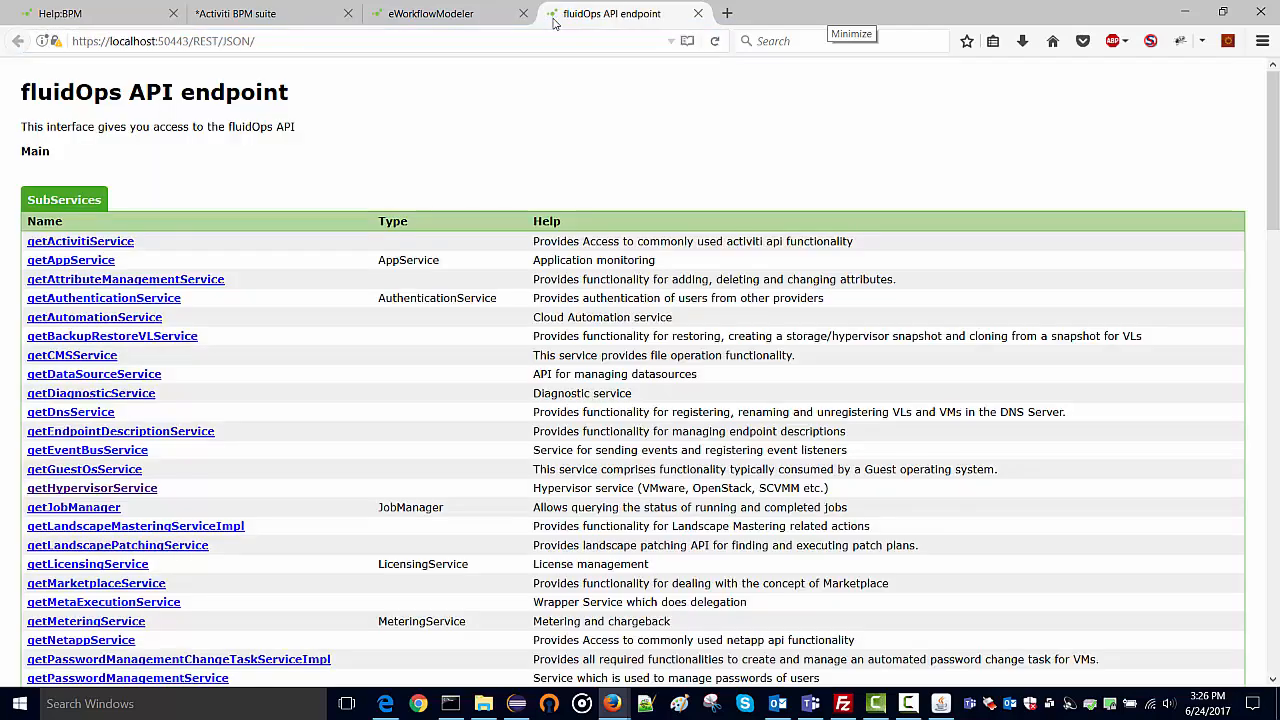
Find getHypervisorService and expand its startVm method to see the Host vm parameter.
{"action": "key", "text": "ctrl+f"}
{"action": "type", "text": "gethy"}
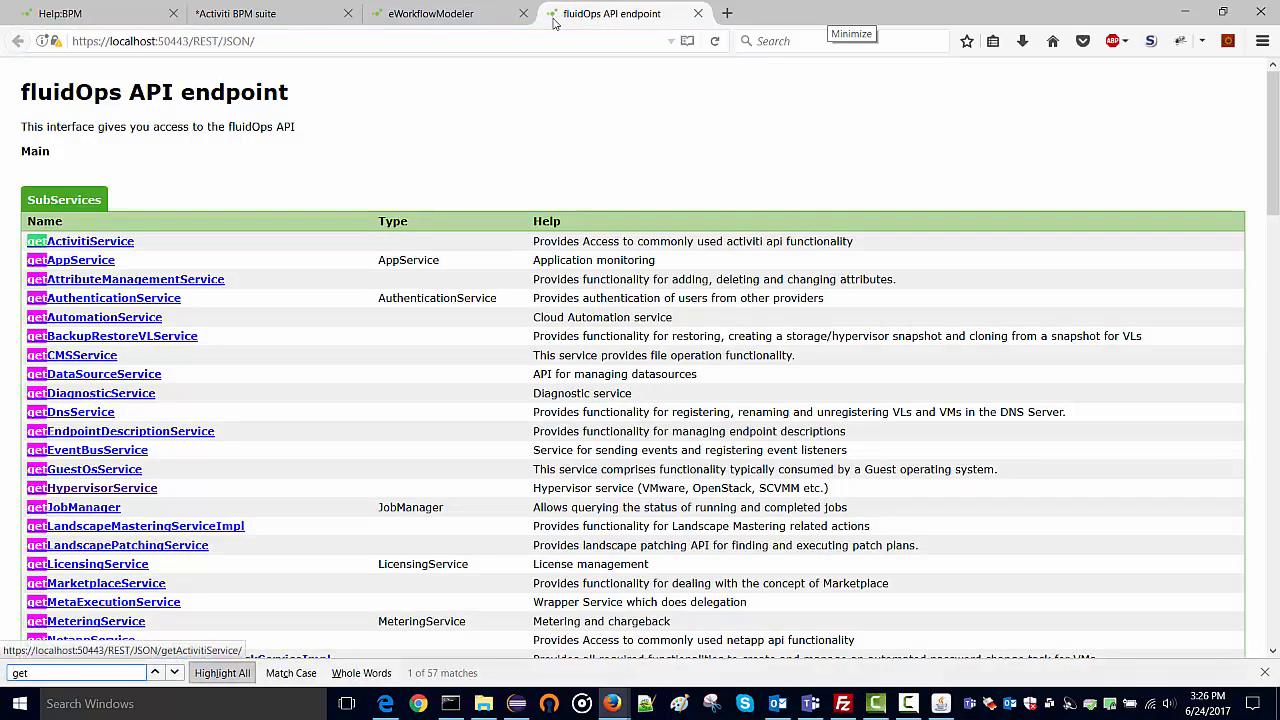
{"action": "left_click", "coordinate": [88, 488]}
{"action": "key", "text": "ctrl+f"}
{"action": "type", "text": "sta"}
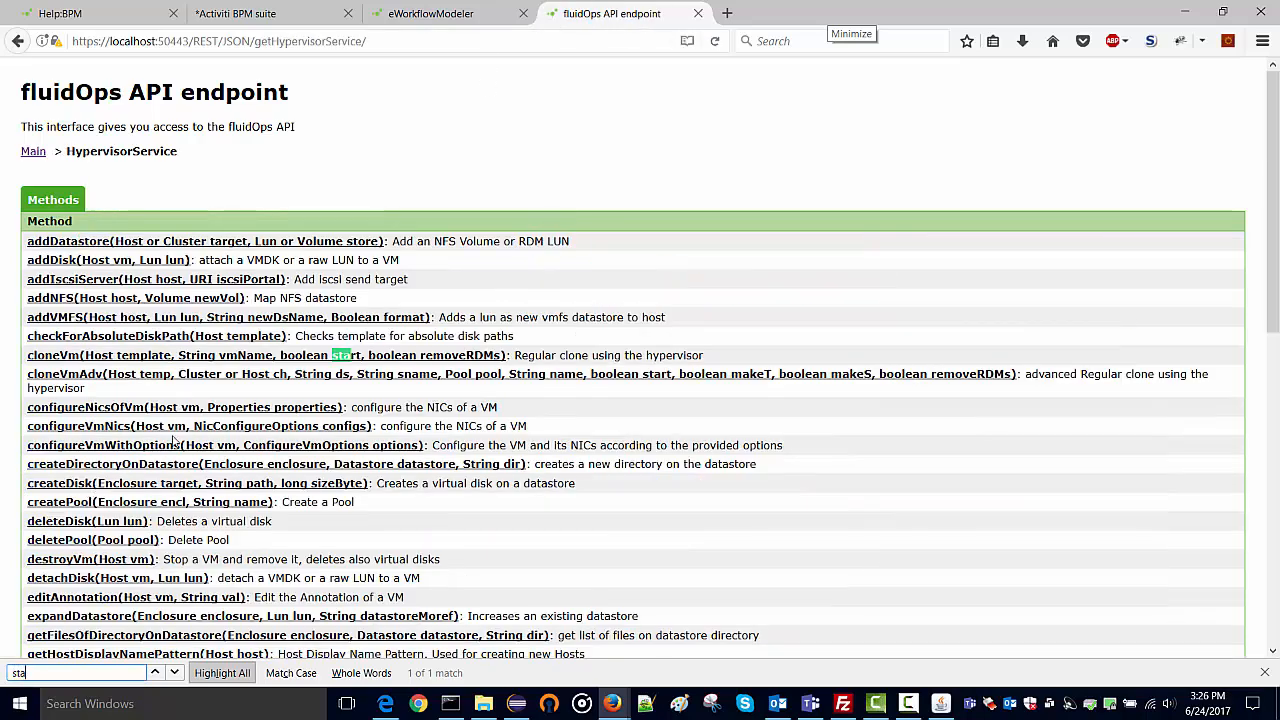
{"action": "type", "text": "rtvm"}
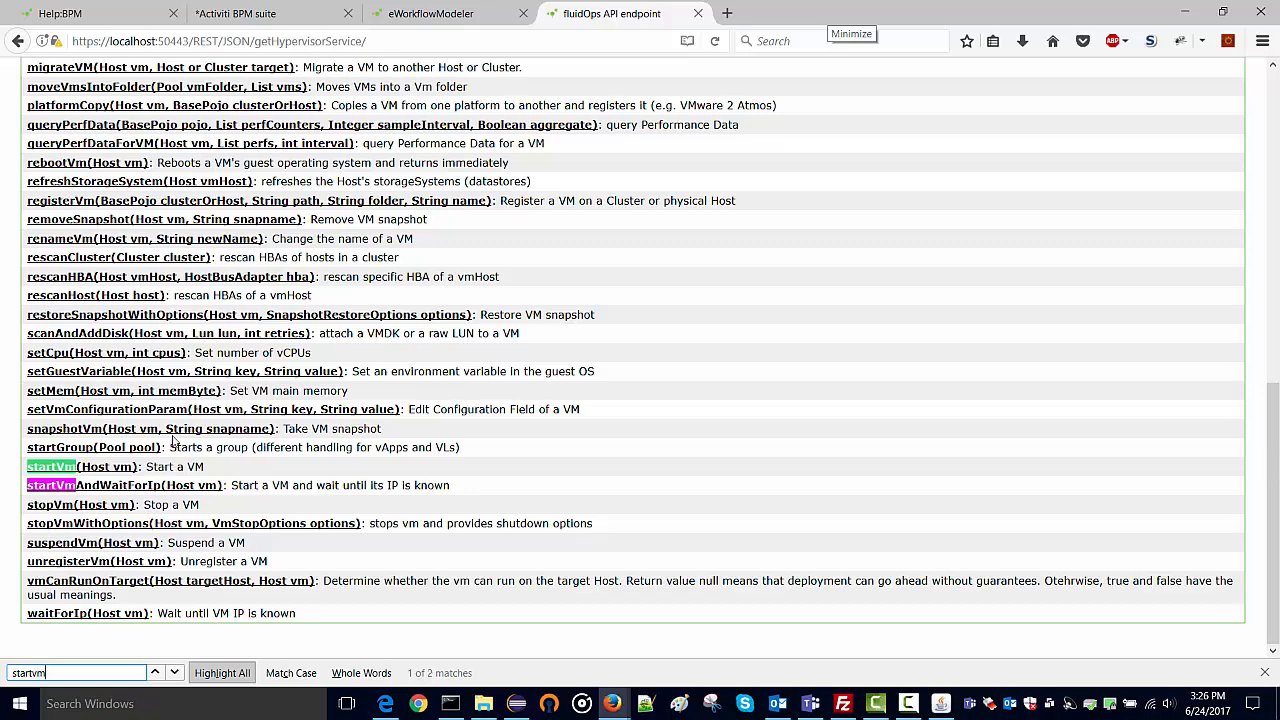
{"action": "left_click", "coordinate": [88, 467]}
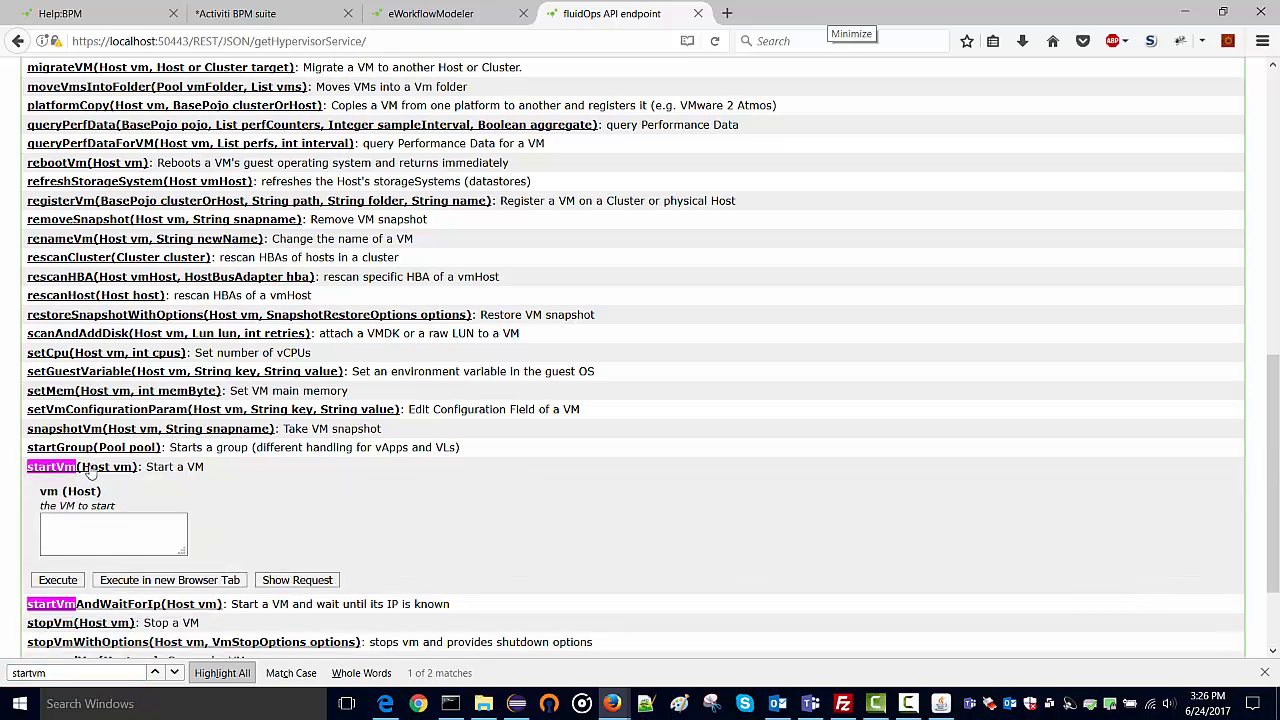
{"action": "scroll", "coordinate": [110, 400], "scroll_direction": "down", "scroll_amount": 2}
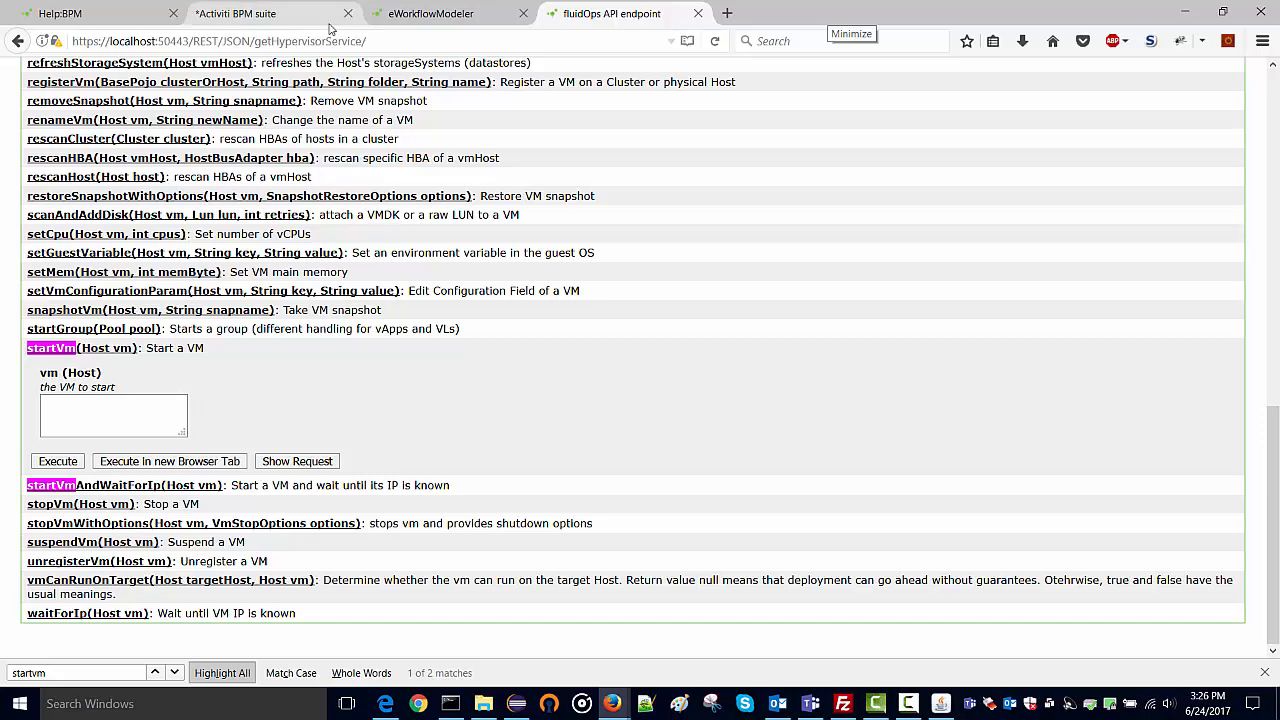
Back in Activiti Modeler, cancel the Start Vm field editor unchanged and select the start event.
{"action": "left_click", "coordinate": [255, 15]}
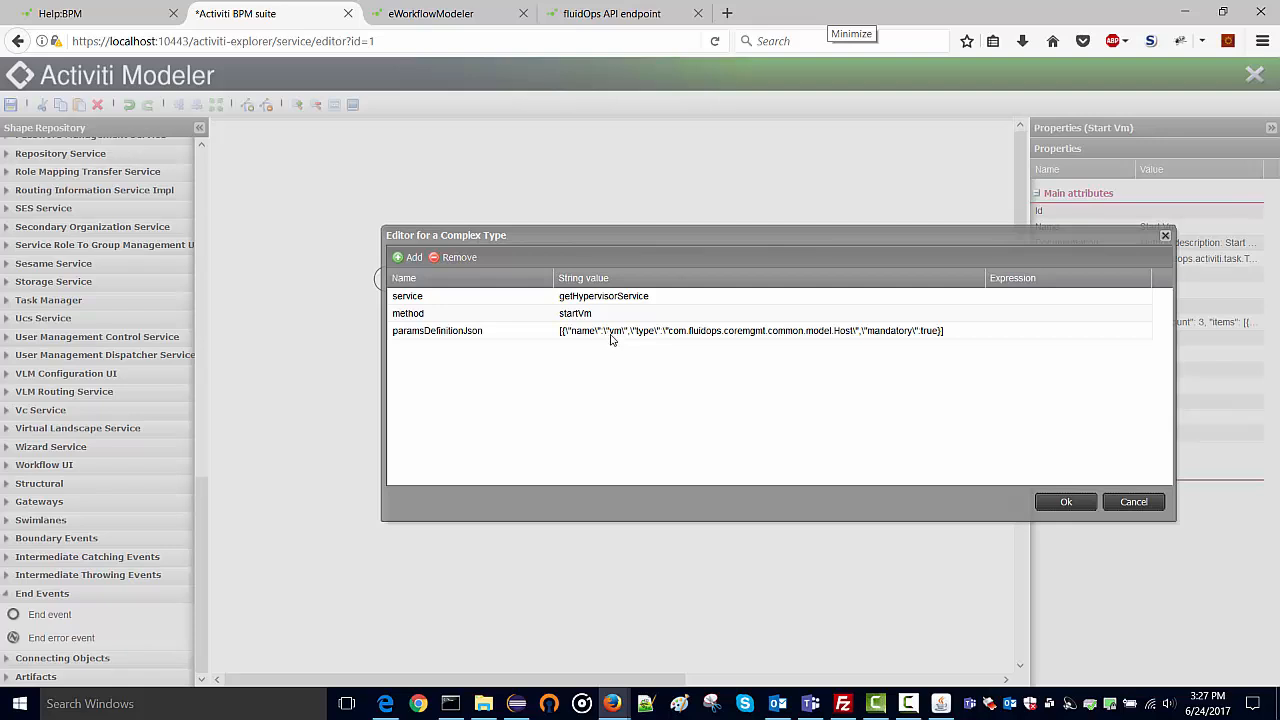
{"action": "left_click", "coordinate": [1131, 502]}
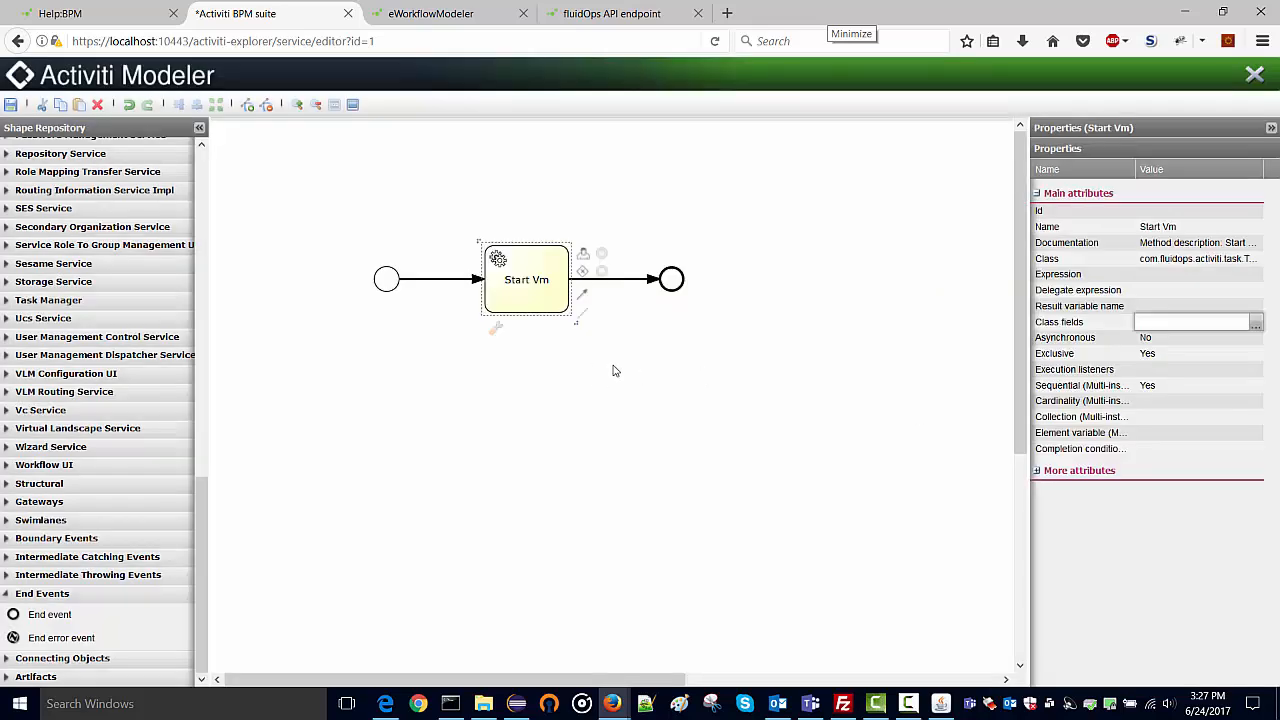
{"action": "left_click", "coordinate": [392, 289]}
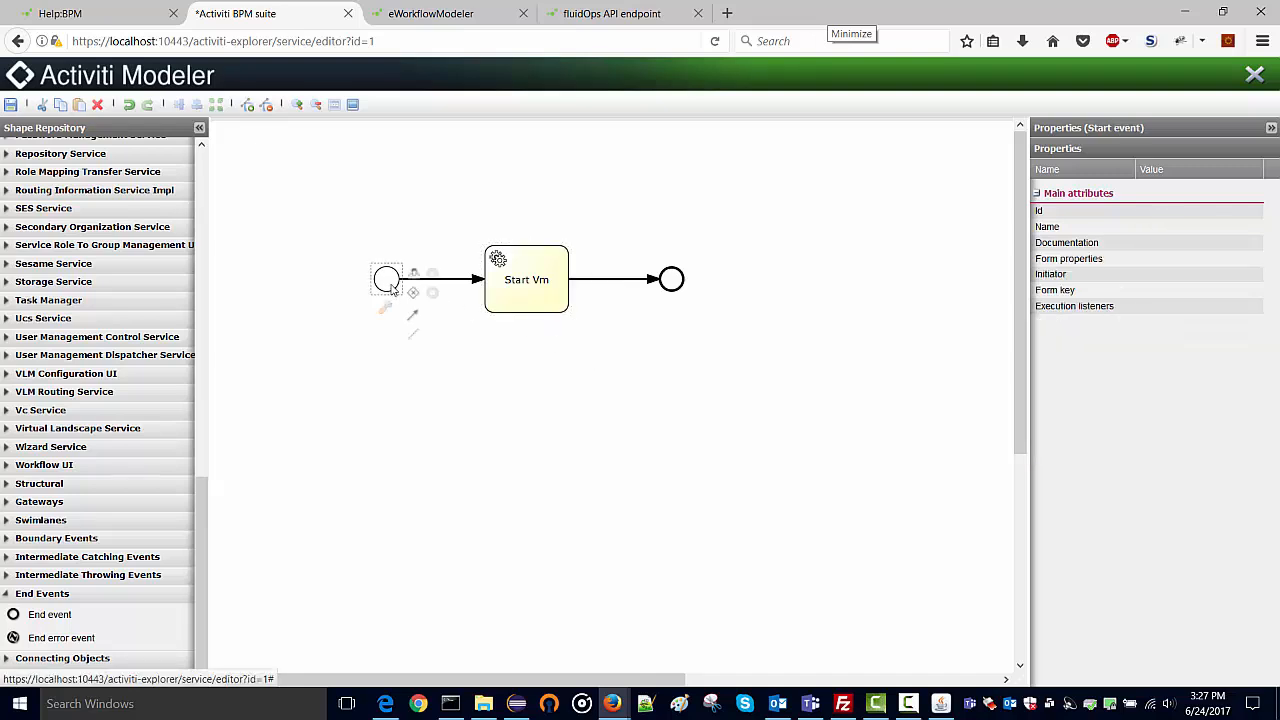
Add a start-event form property with Id vm, Name vm and type string.
{"action": "left_click", "coordinate": [1245, 262]}
{"action": "left_click", "coordinate": [1256, 260]}
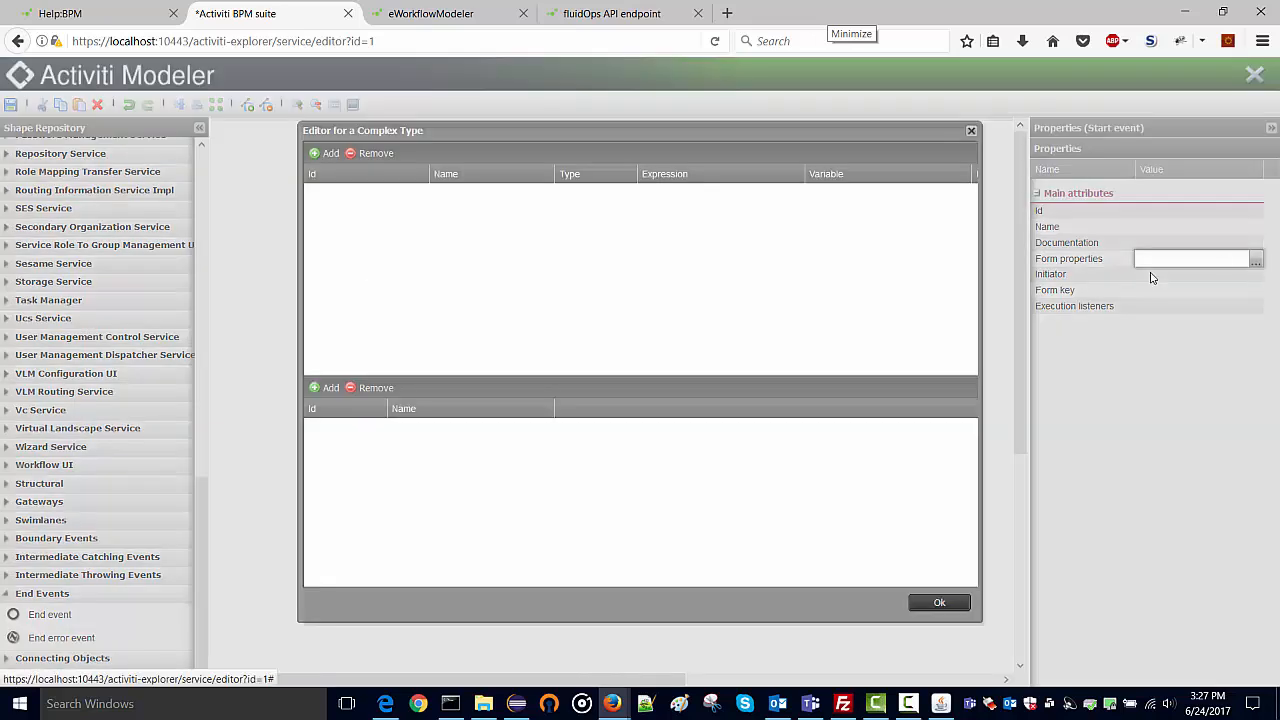
{"action": "left_click", "coordinate": [328, 153]}
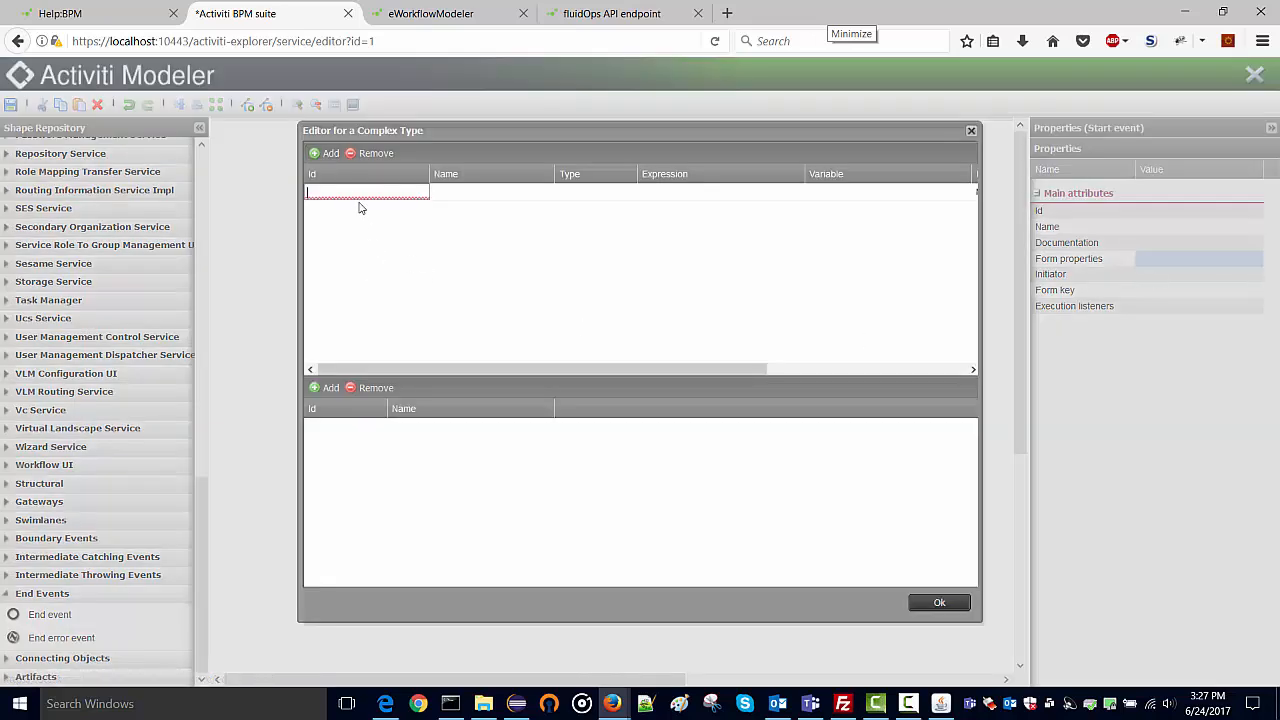
{"action": "left_click", "coordinate": [449, 194]}
{"action": "left_click", "coordinate": [454, 192]}
{"action": "type", "text": "vm"}
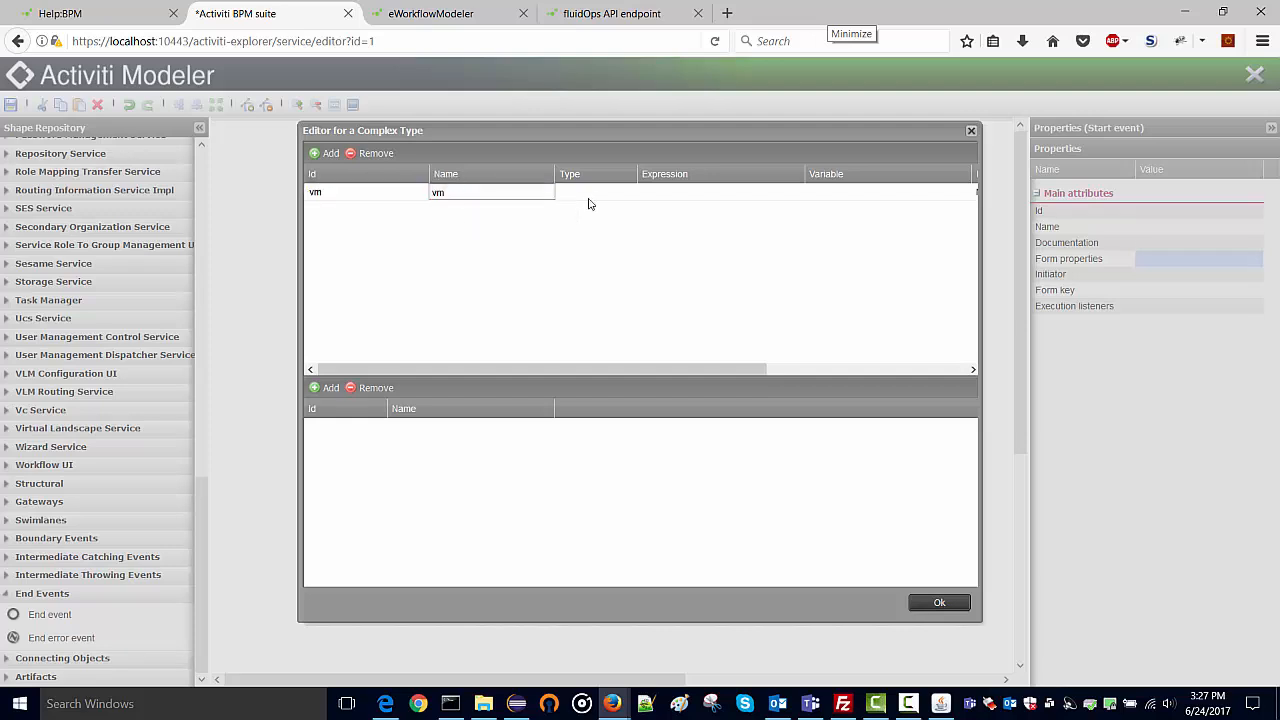
{"action": "left_click", "coordinate": [590, 196]}
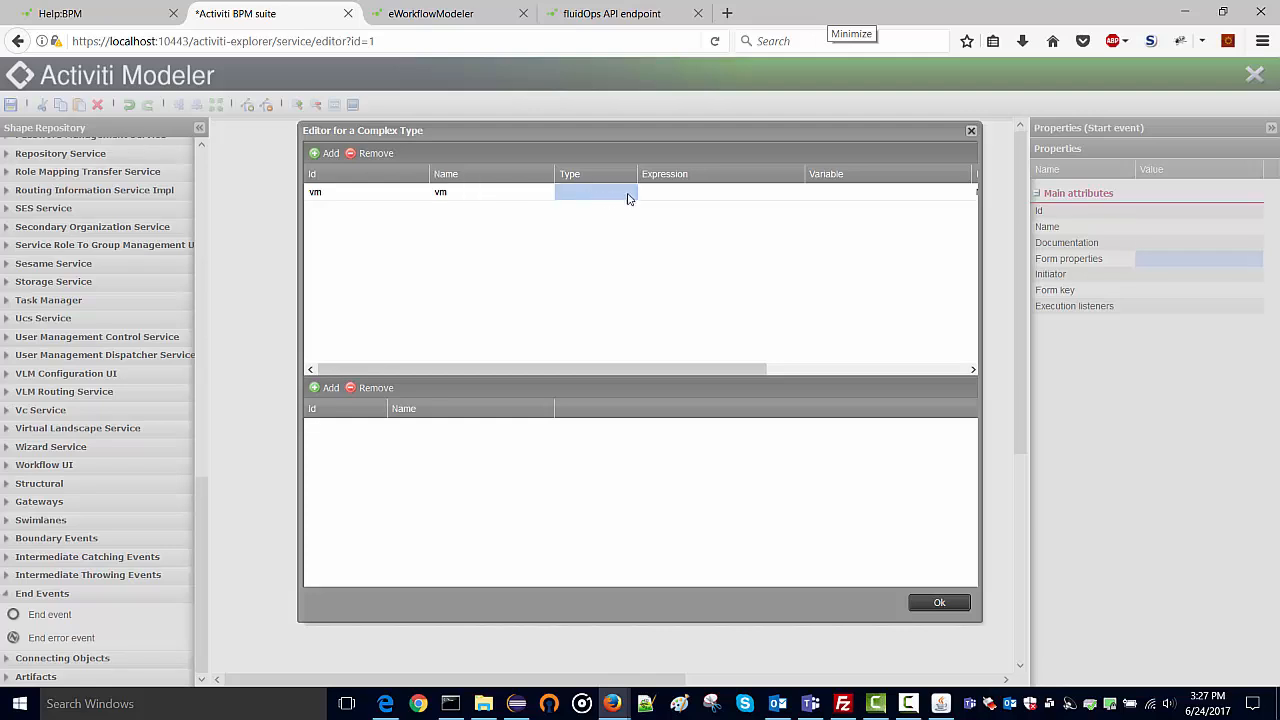
{"action": "left_click", "coordinate": [612, 193]}
{"action": "left_click", "coordinate": [630, 194]}
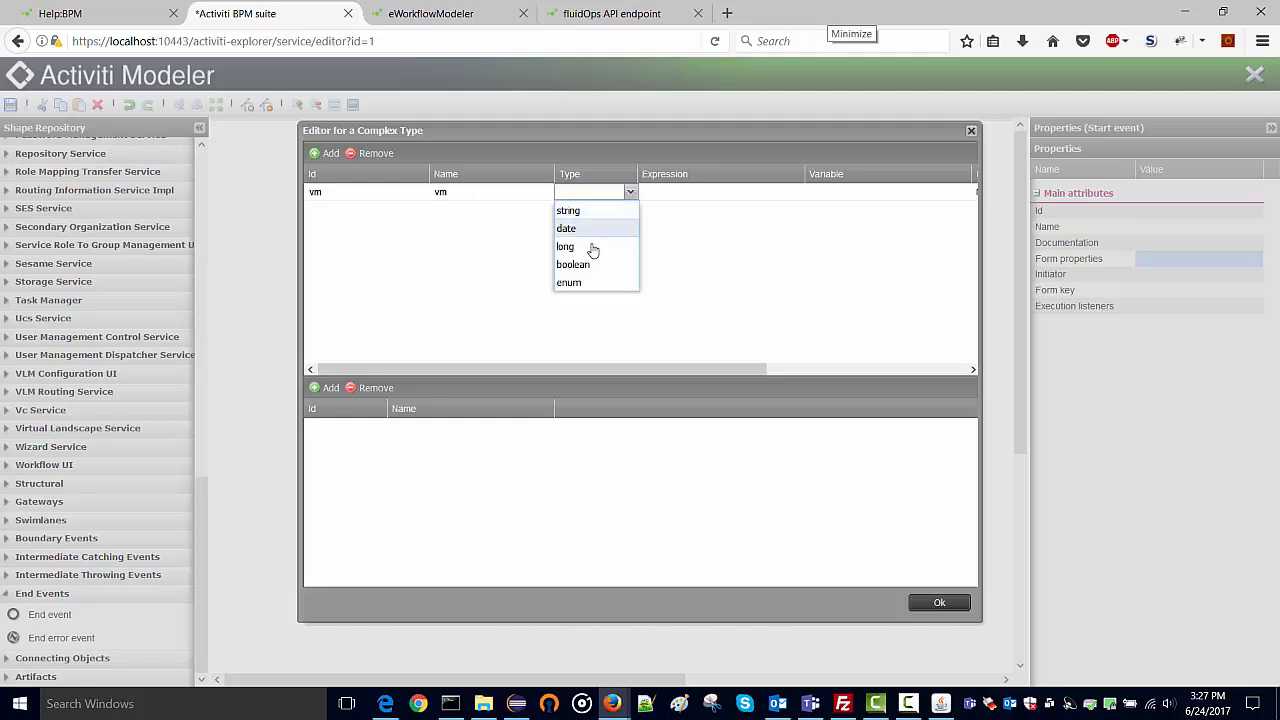
{"action": "left_click", "coordinate": [588, 212]}
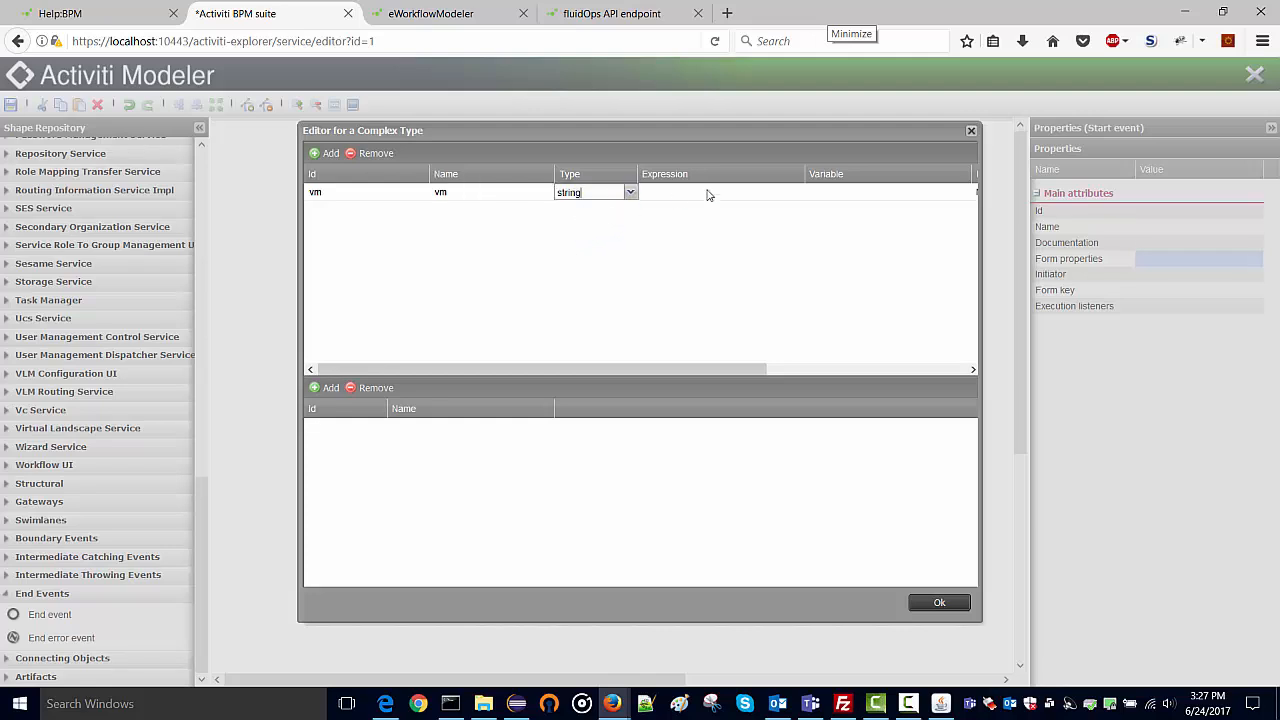
Map the property to variable vm, confirm it, and save the DemoProcess model.
{"action": "left_click", "coordinate": [827, 195]}
{"action": "left_click", "coordinate": [828, 193]}
{"action": "type", "text": "vm"}
{"action": "left_click", "coordinate": [370, 343]}
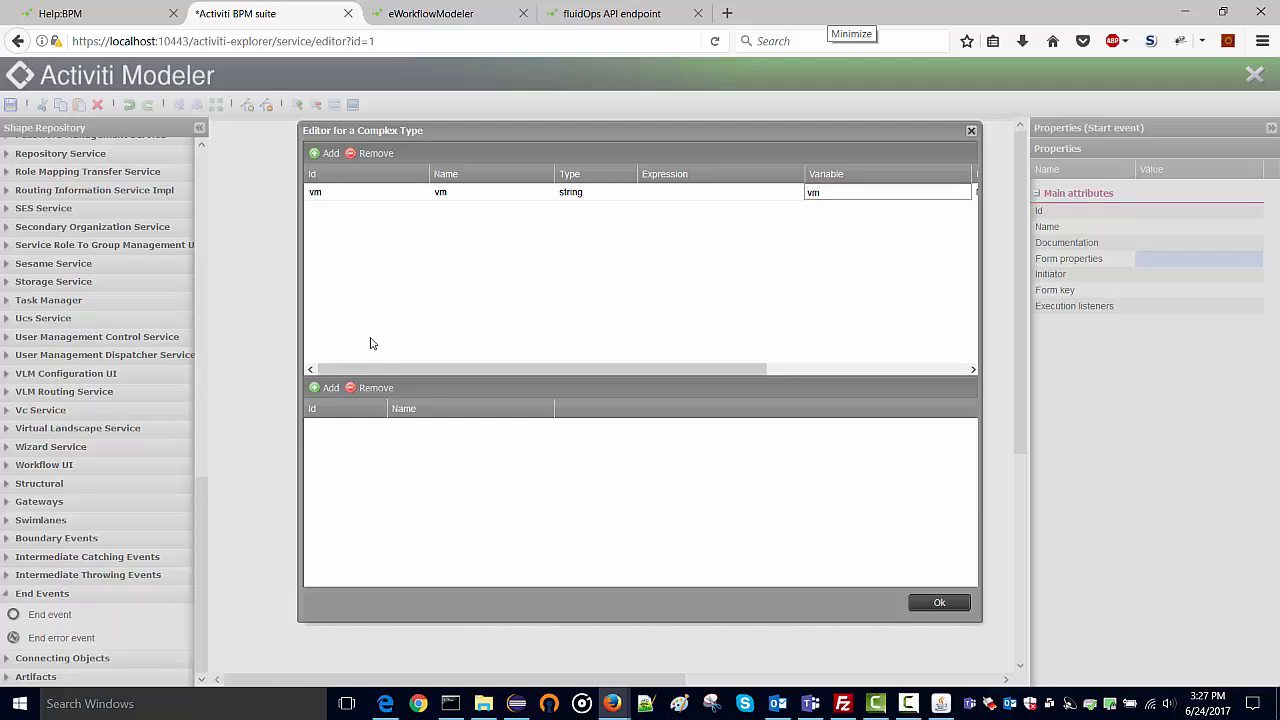
{"action": "left_click", "coordinate": [937, 603]}
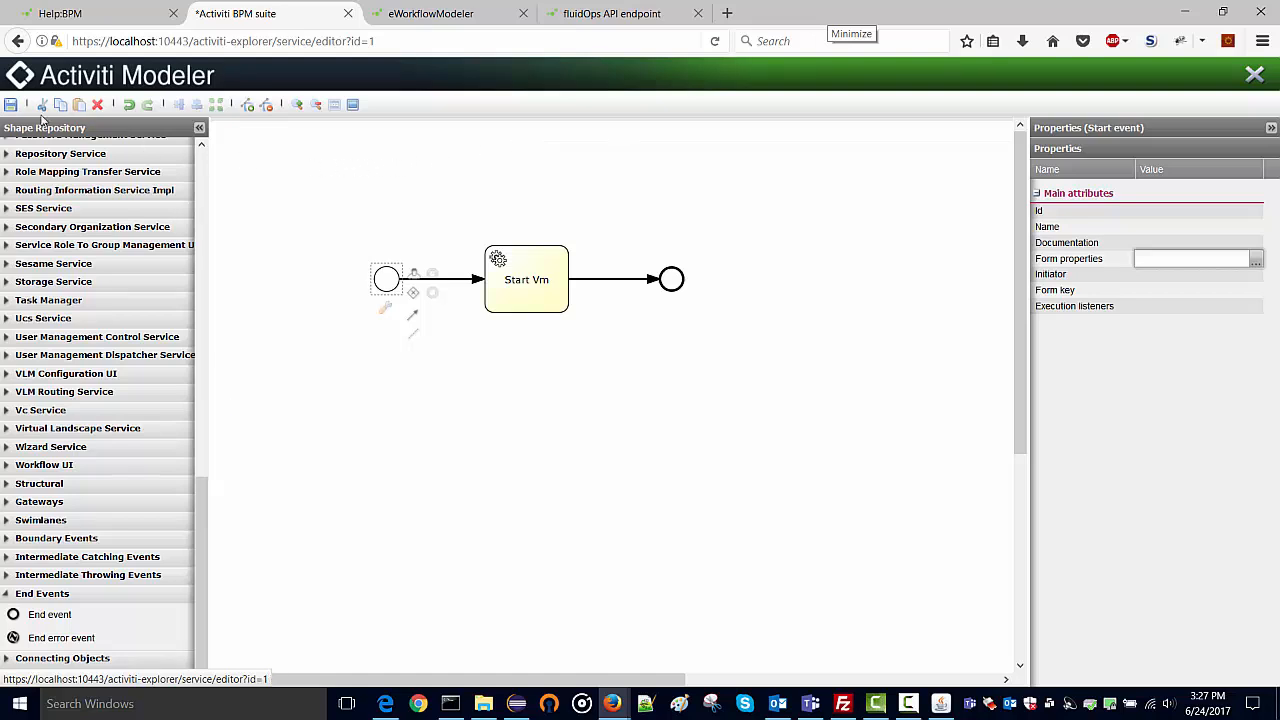
{"action": "left_click", "coordinate": [10, 104]}
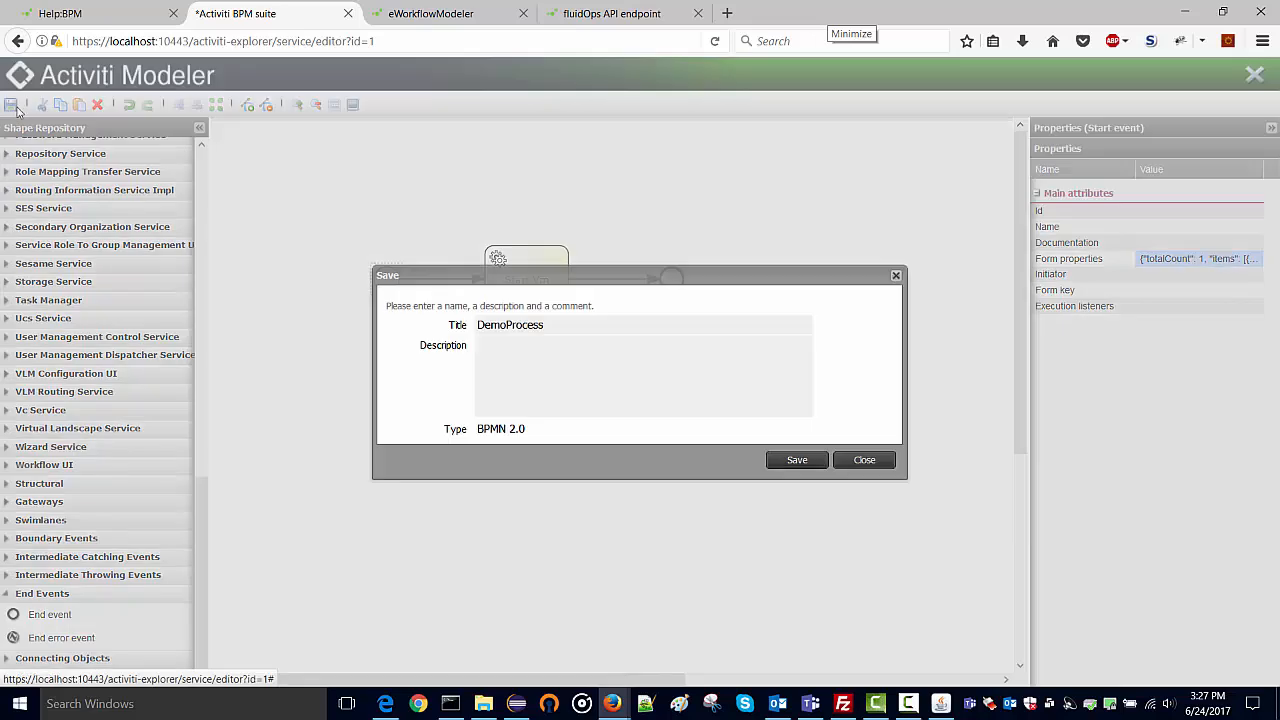
{"action": "left_click", "coordinate": [812, 462]}
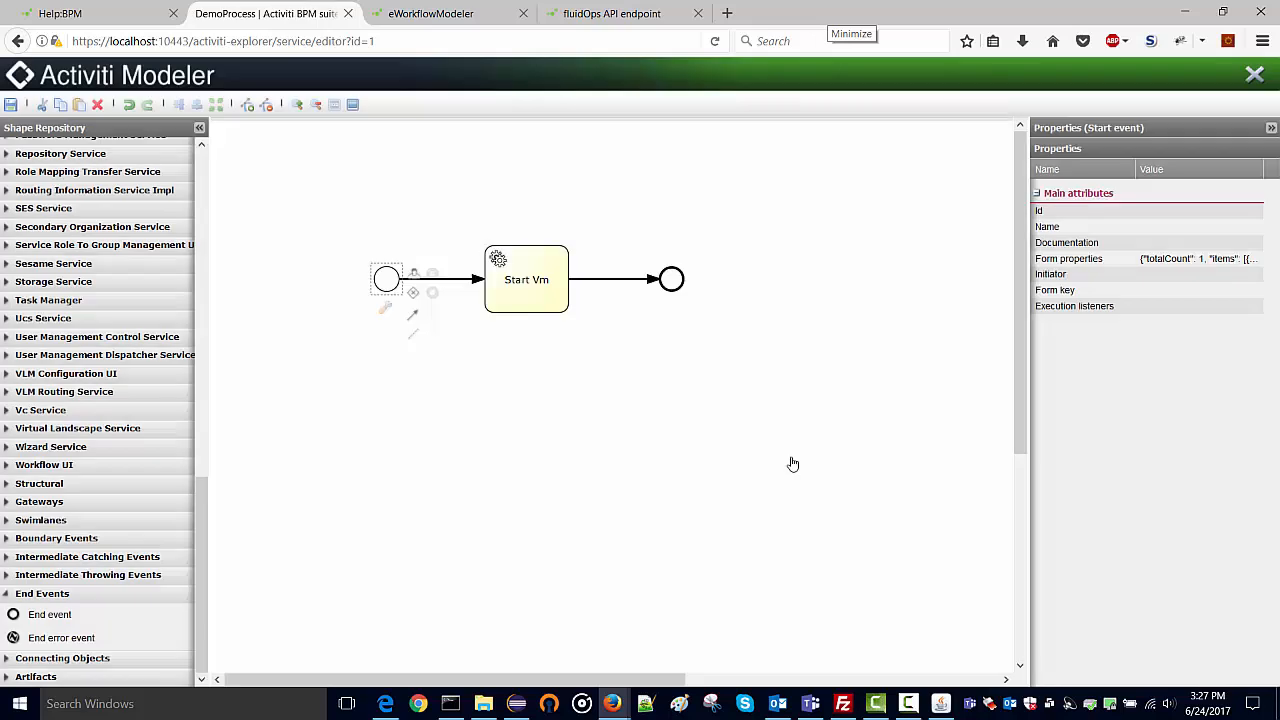
Close the modeler and deploy the DemoProcess model from Model action > Deploy.
{"action": "left_click", "coordinate": [1254, 74]}
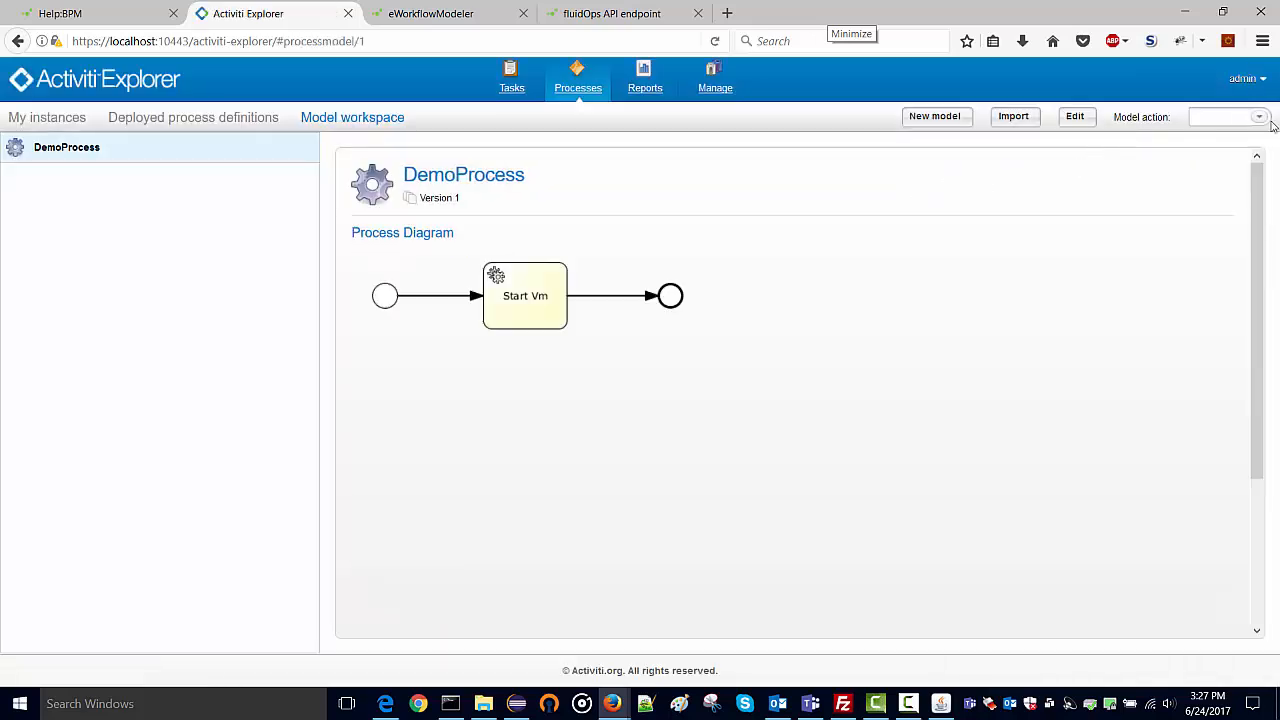
{"action": "left_click", "coordinate": [1260, 118]}
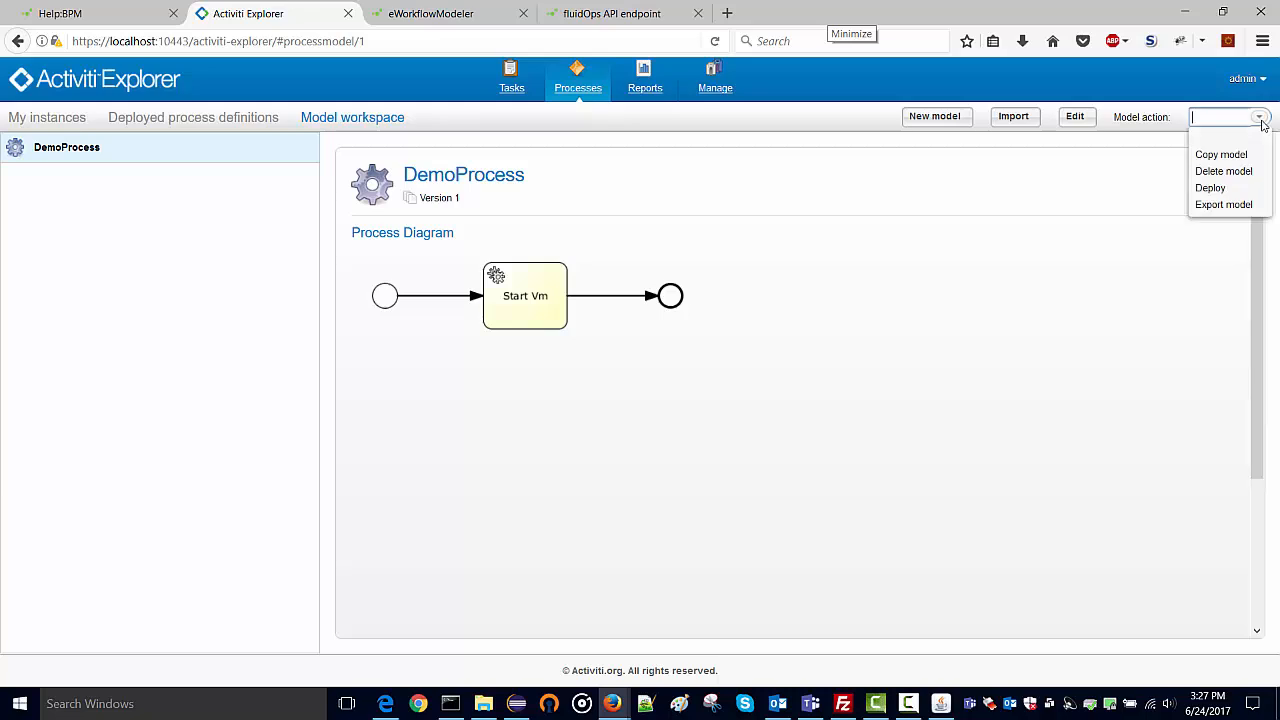
{"action": "left_click", "coordinate": [1228, 189]}
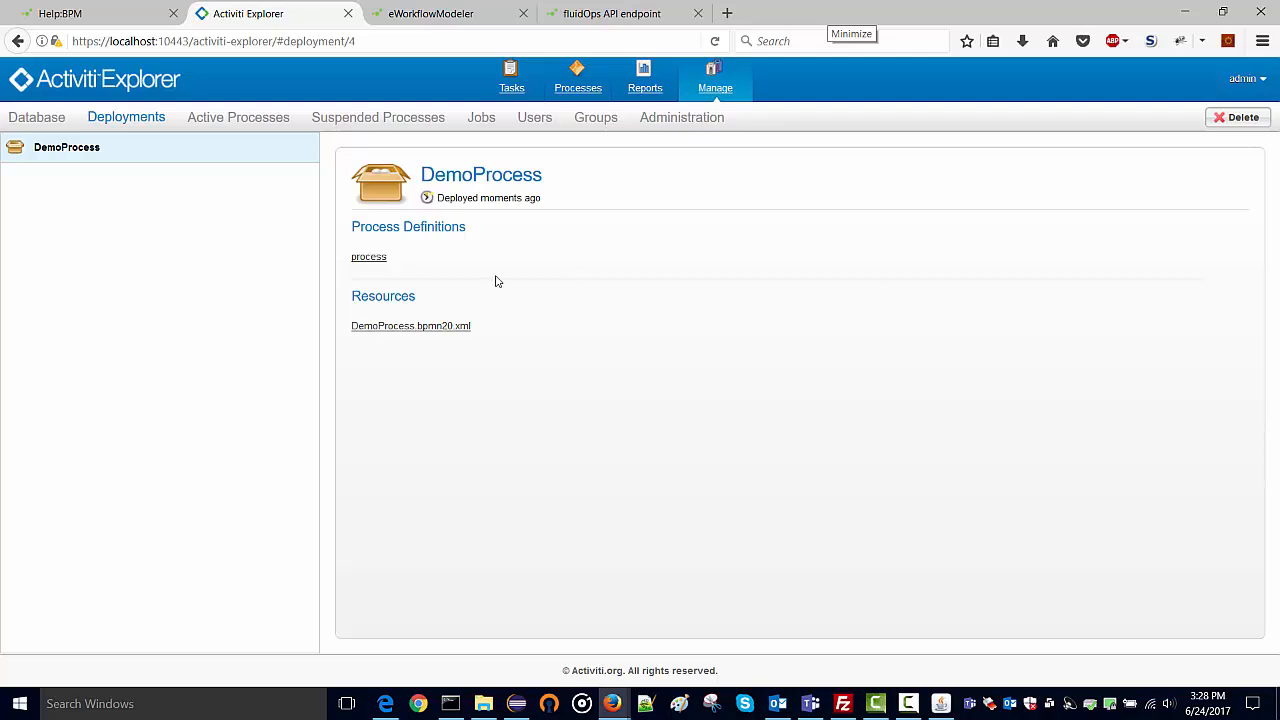
Open the deployed 'process' definition and bring up its start form's vm field.
{"action": "left_click", "coordinate": [366, 260]}
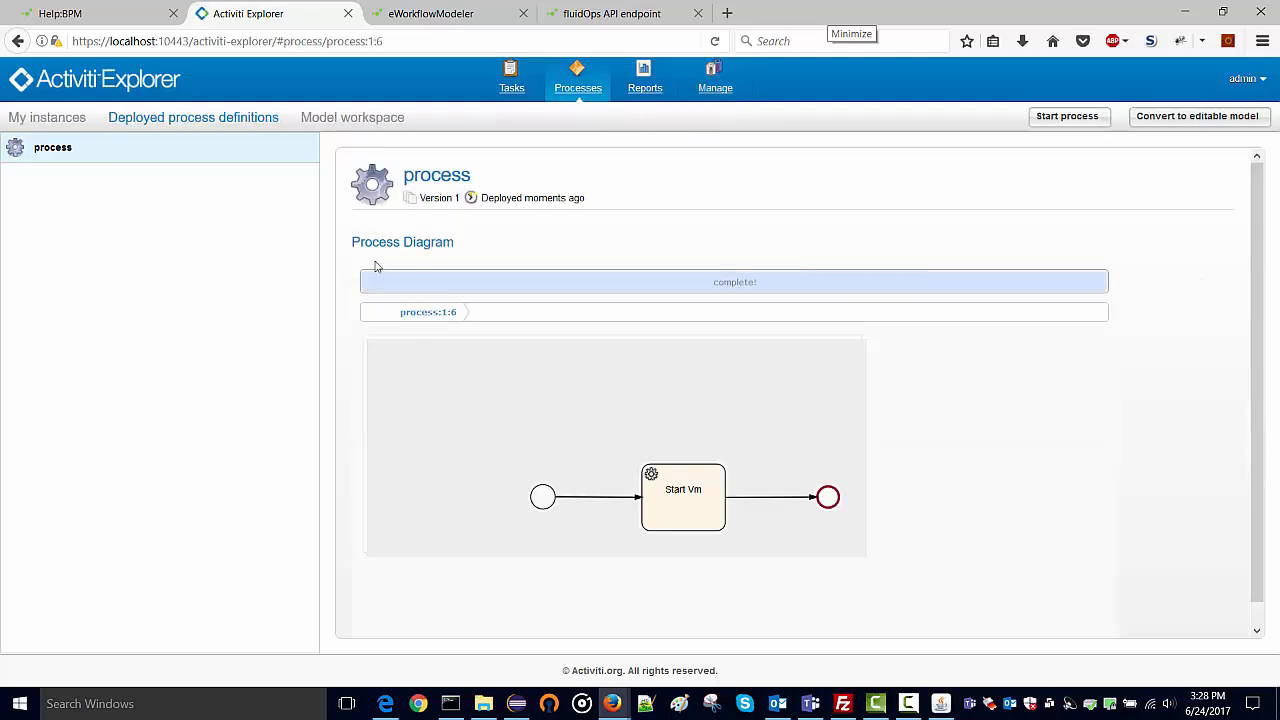
{"action": "left_click", "coordinate": [1064, 119]}
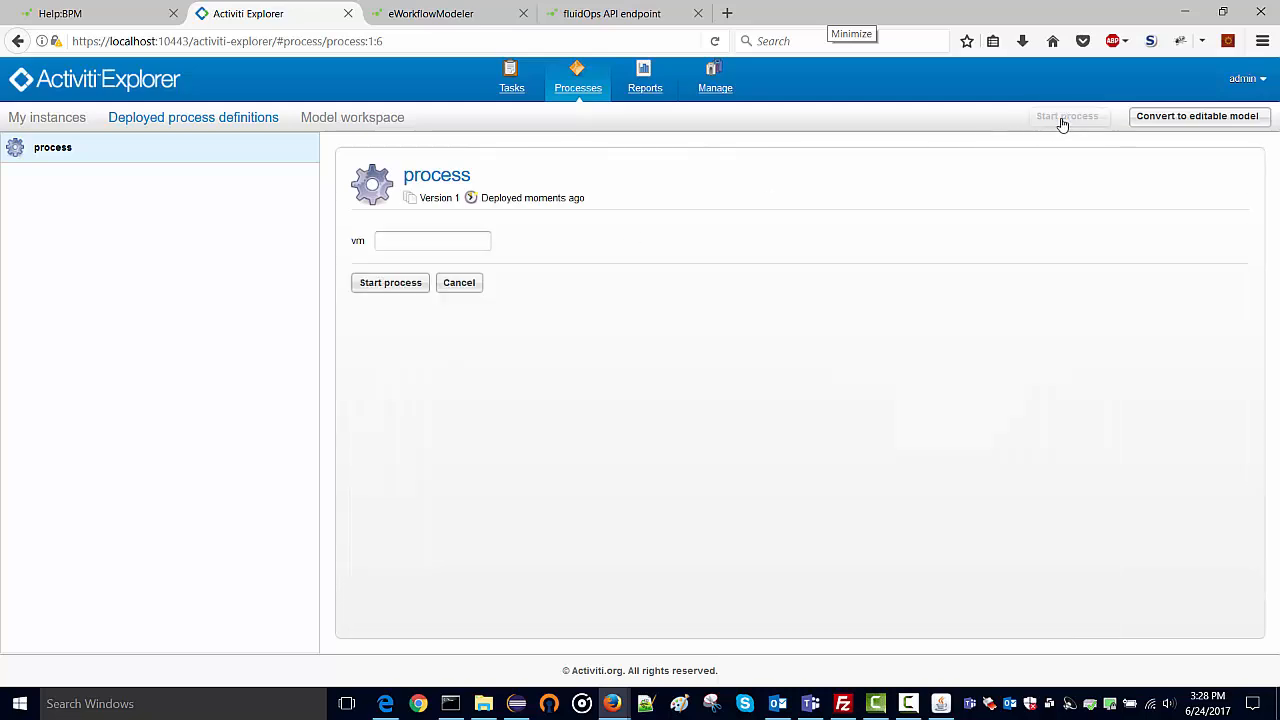
{"action": "left_click", "coordinate": [413, 243]}
Navigate from the eCloudManager home page through Virtual Machines to the vm-1-1 page.
{"action": "left_click", "coordinate": [57, 13]}
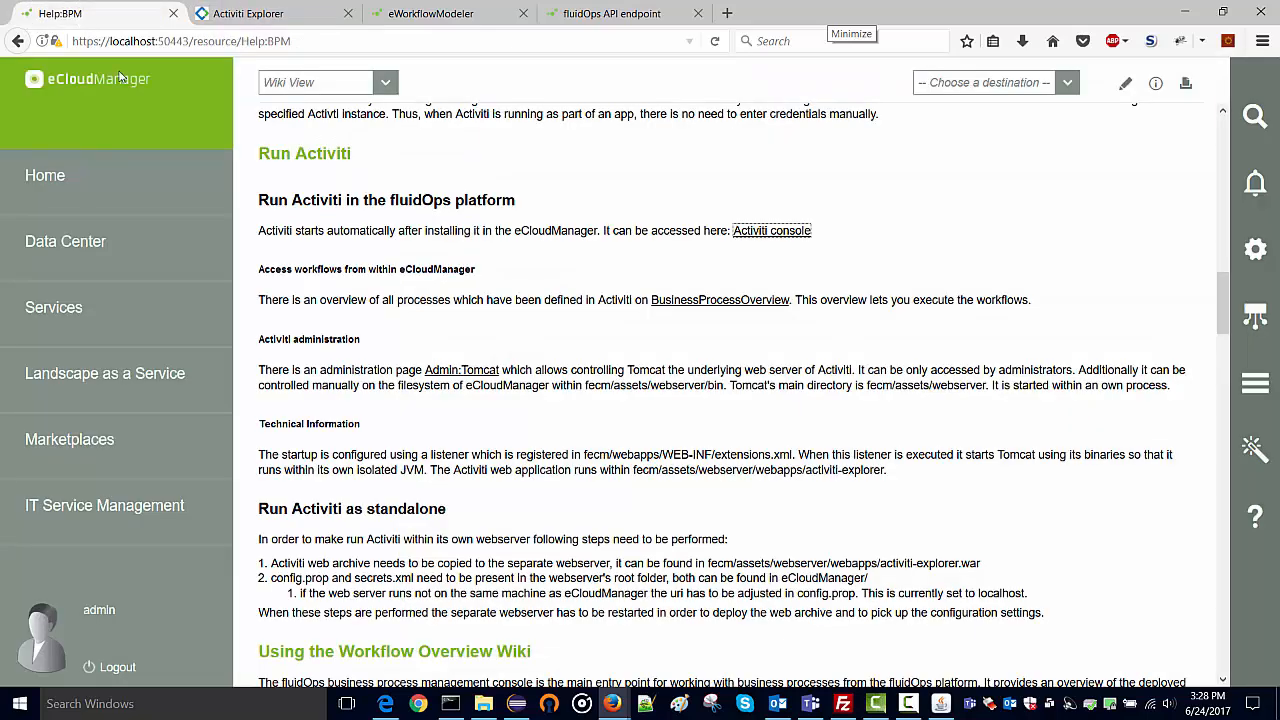
{"action": "left_click", "coordinate": [45, 177]}
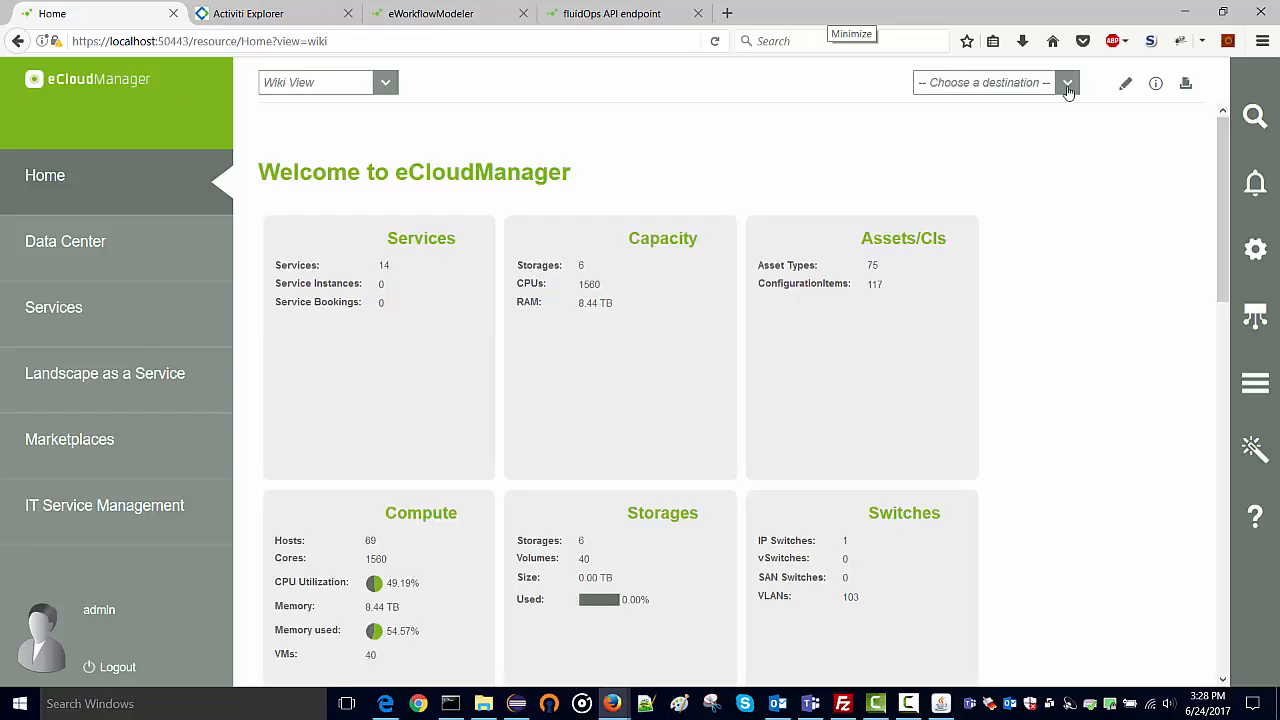
{"action": "left_click", "coordinate": [1067, 86]}
{"action": "scroll", "coordinate": [1003, 420], "scroll_direction": "down", "scroll_amount": 5}
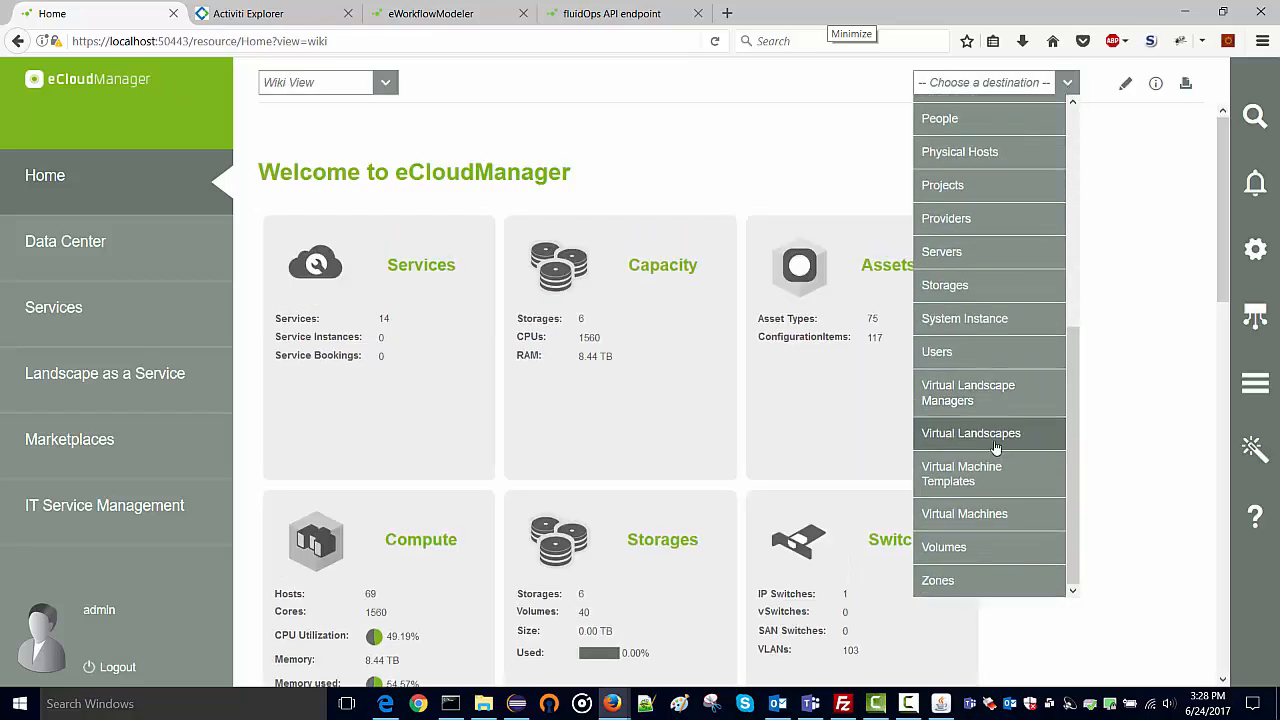
{"action": "left_click", "coordinate": [966, 514]}
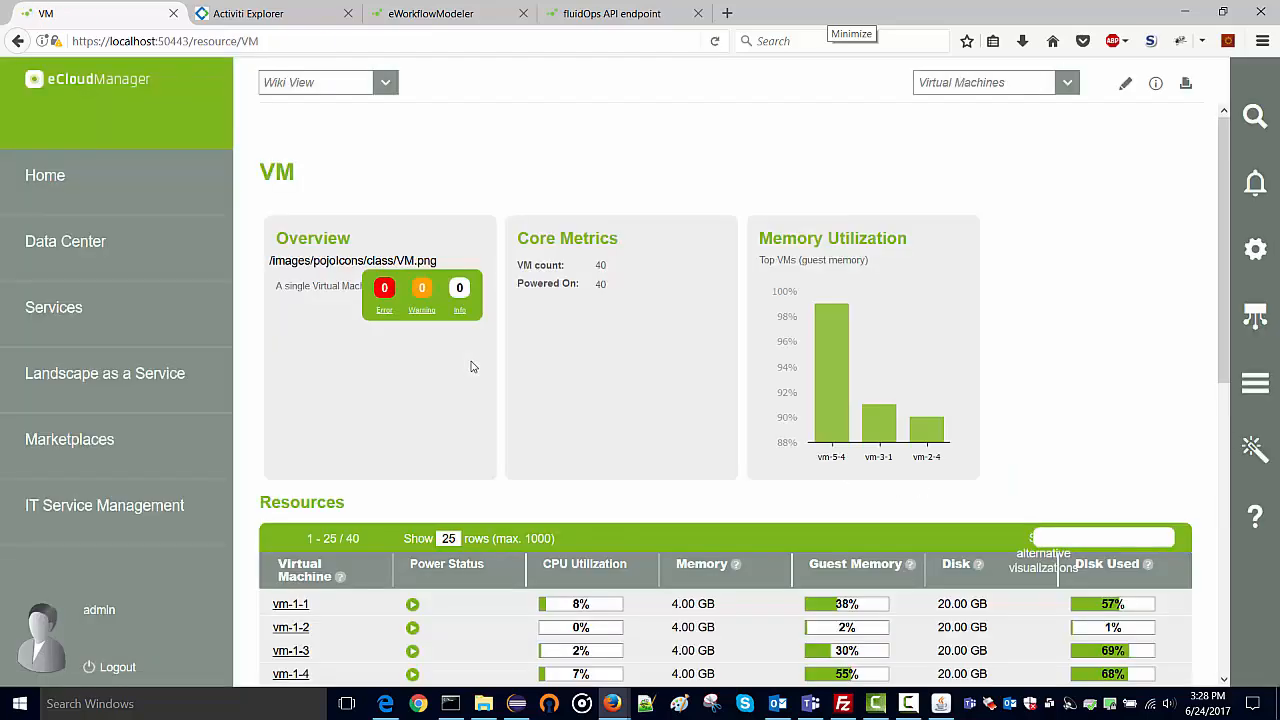
{"action": "scroll", "coordinate": [468, 362], "scroll_direction": "down", "scroll_amount": 3}
{"action": "left_click", "coordinate": [320, 449]}
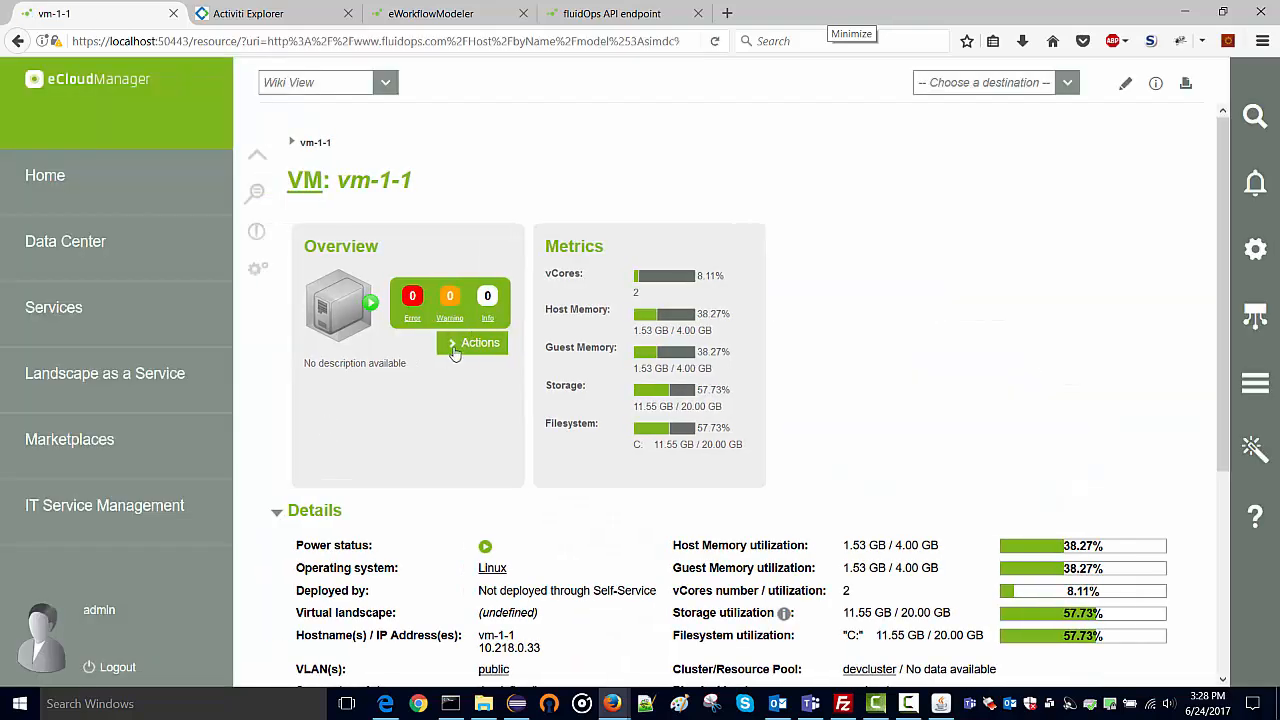
Stop vm-1-1 from its Actions menu and confirm.
{"action": "left_click", "coordinate": [451, 353]}
{"action": "left_click", "coordinate": [590, 210]}
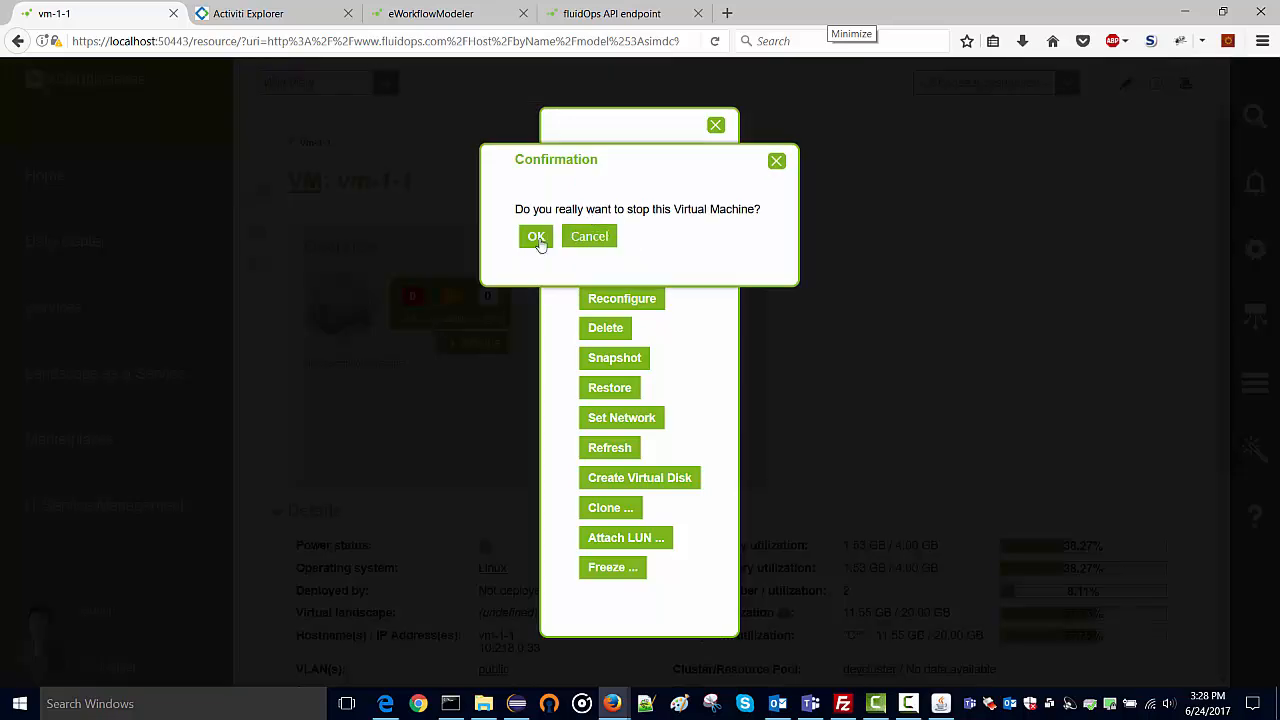
{"action": "left_click", "coordinate": [535, 241]}
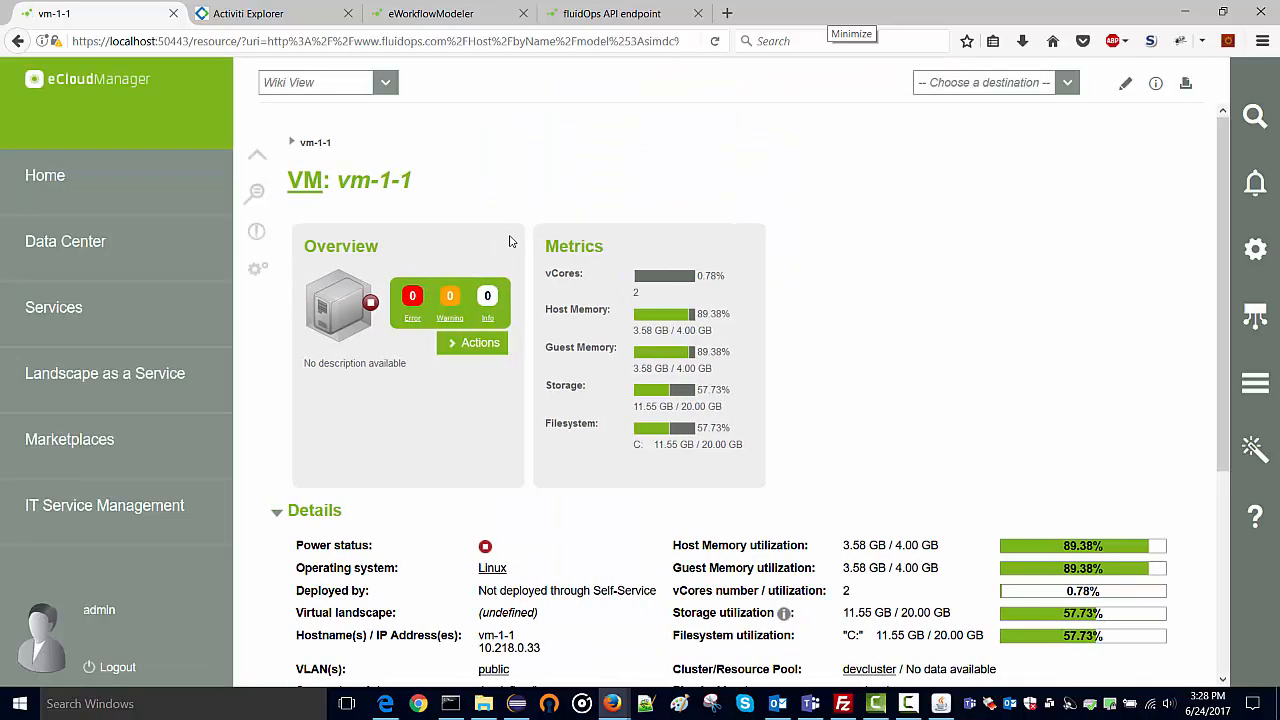
Show vm-1-1's resource info panel and select its JSON ID value.
{"action": "left_click", "coordinate": [1155, 84]}
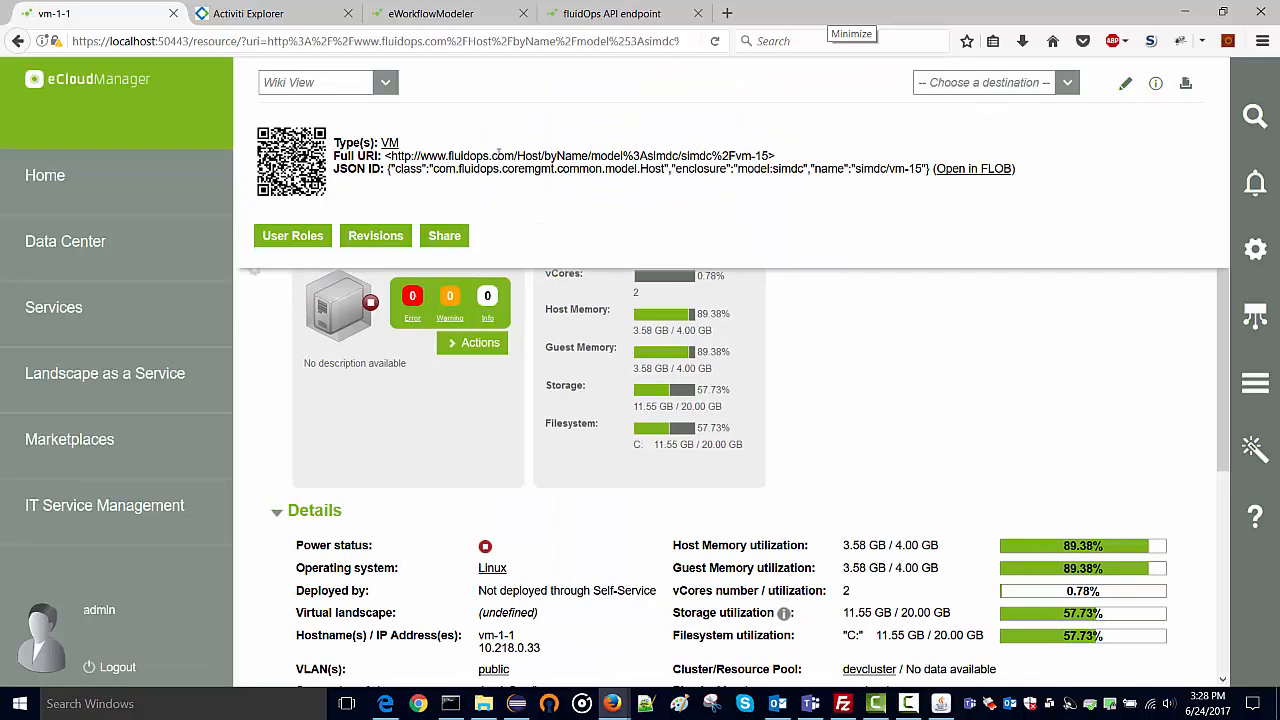
{"action": "left_click", "coordinate": [452, 157]}
{"action": "left_click", "coordinate": [401, 172]}
{"action": "left_click", "coordinate": [400, 173]}
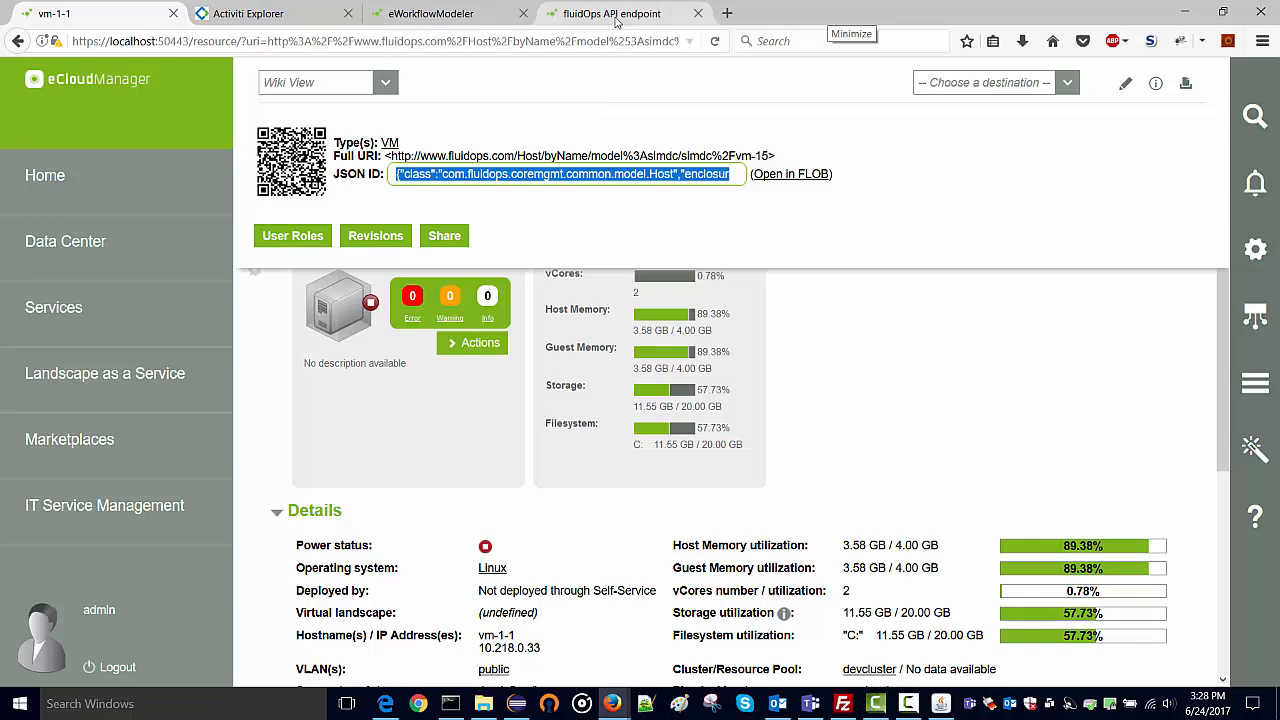
{"action": "left_click", "coordinate": [458, 16]}
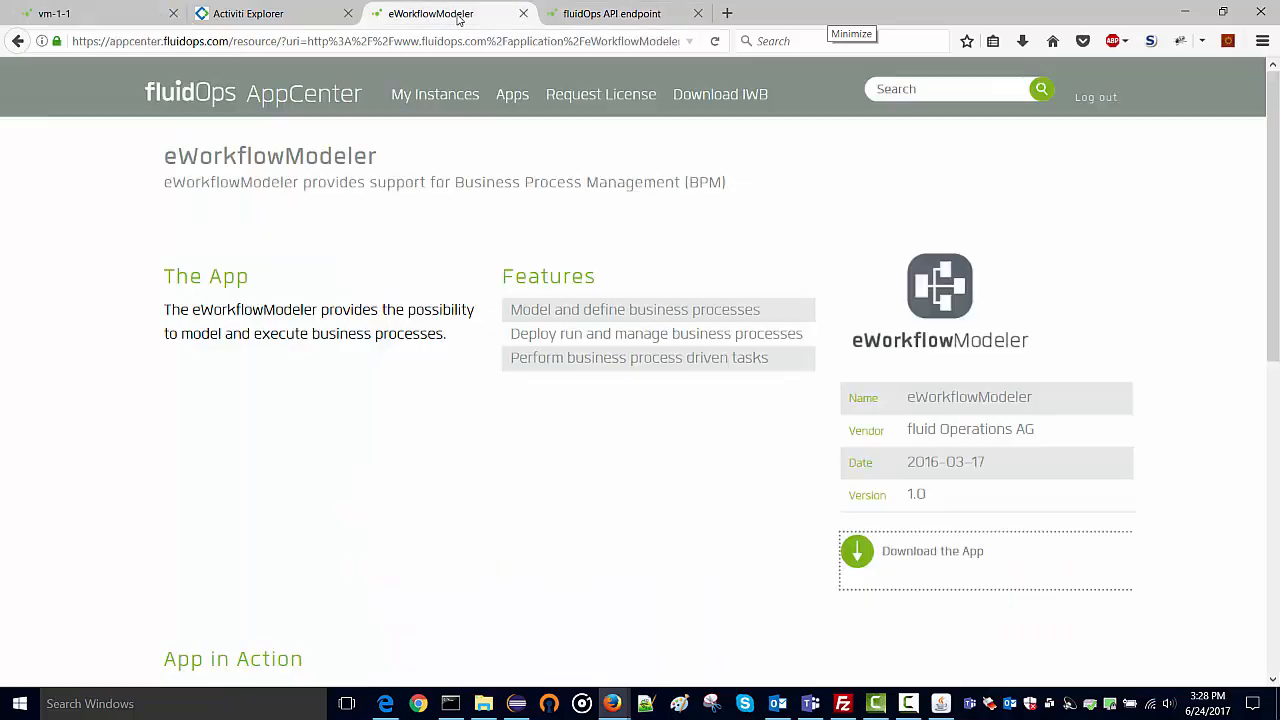
Paste the VM's JSON ID into the vm field and start the deployed 'process'.
{"action": "left_click", "coordinate": [288, 20]}
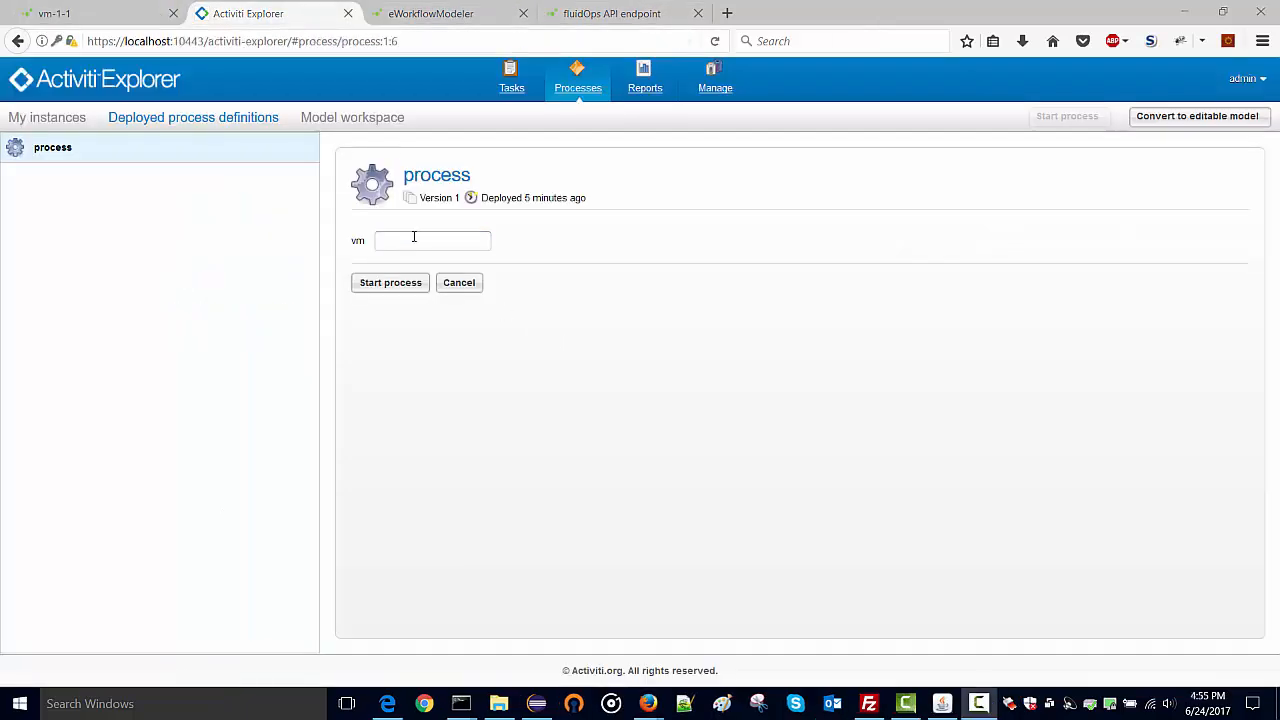
{"action": "left_click", "coordinate": [414, 240]}
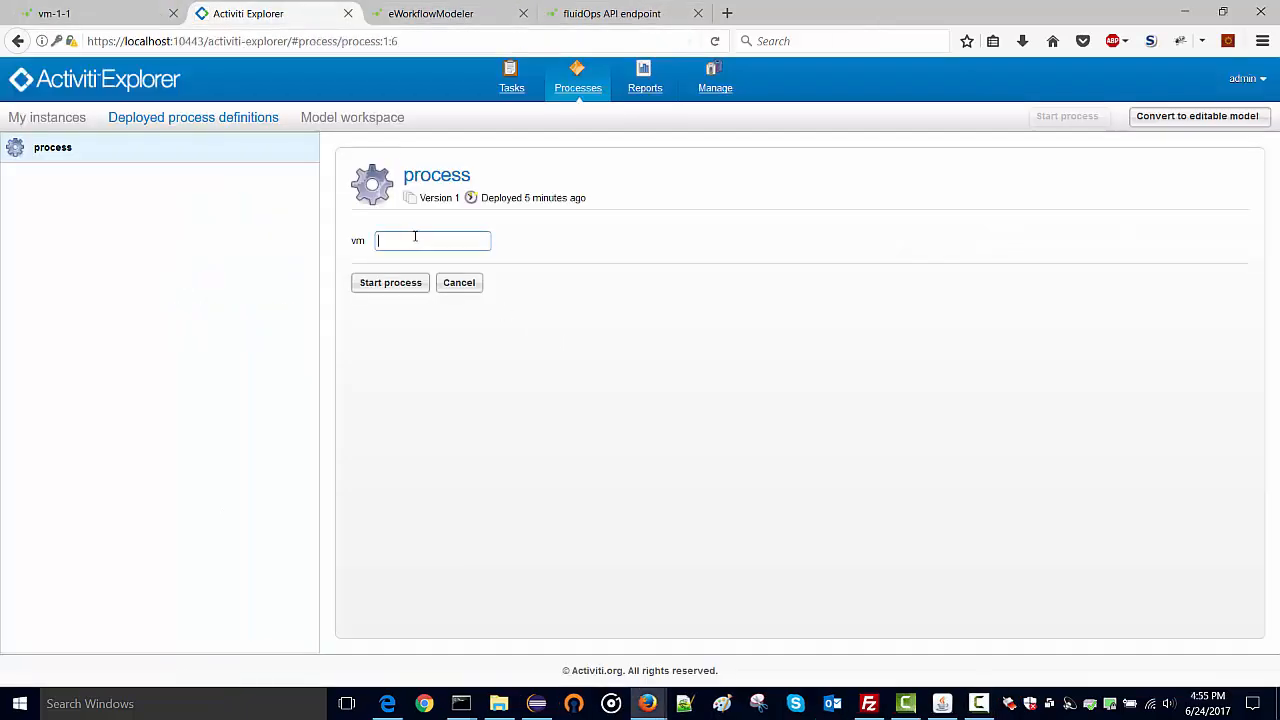
{"action": "key", "text": "ctrl+v"}
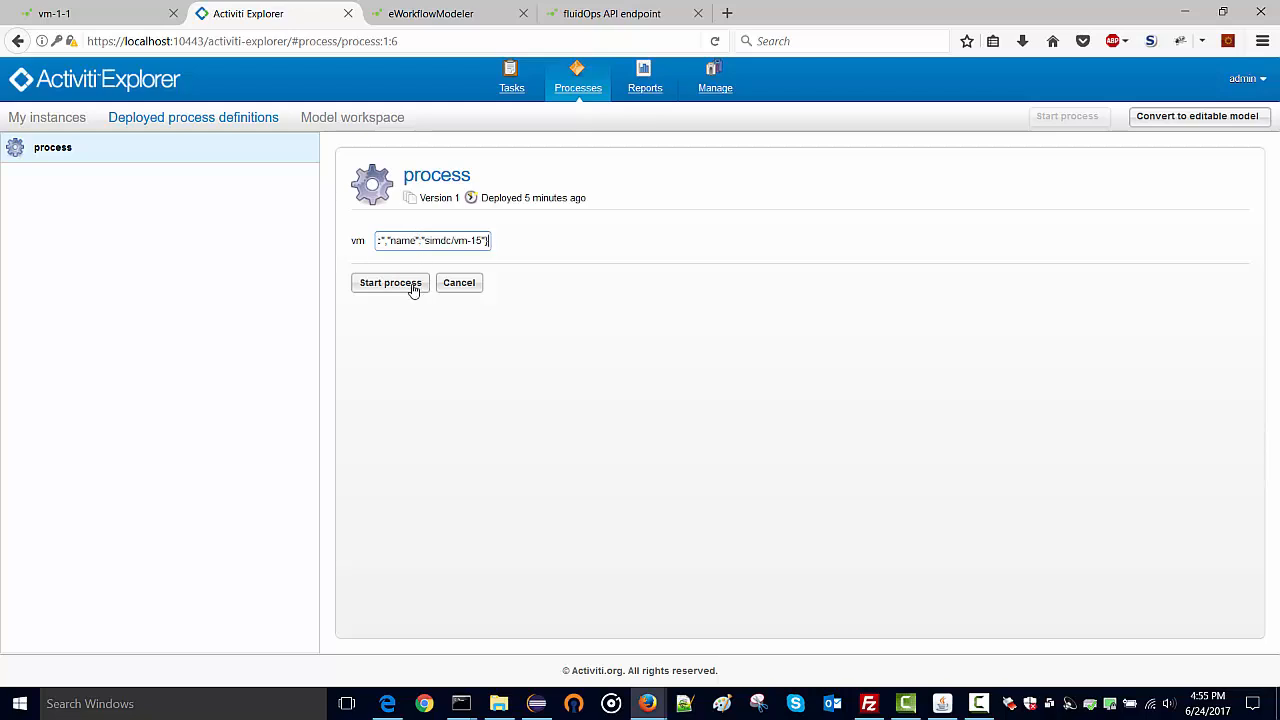
{"action": "left_click", "coordinate": [412, 287]}
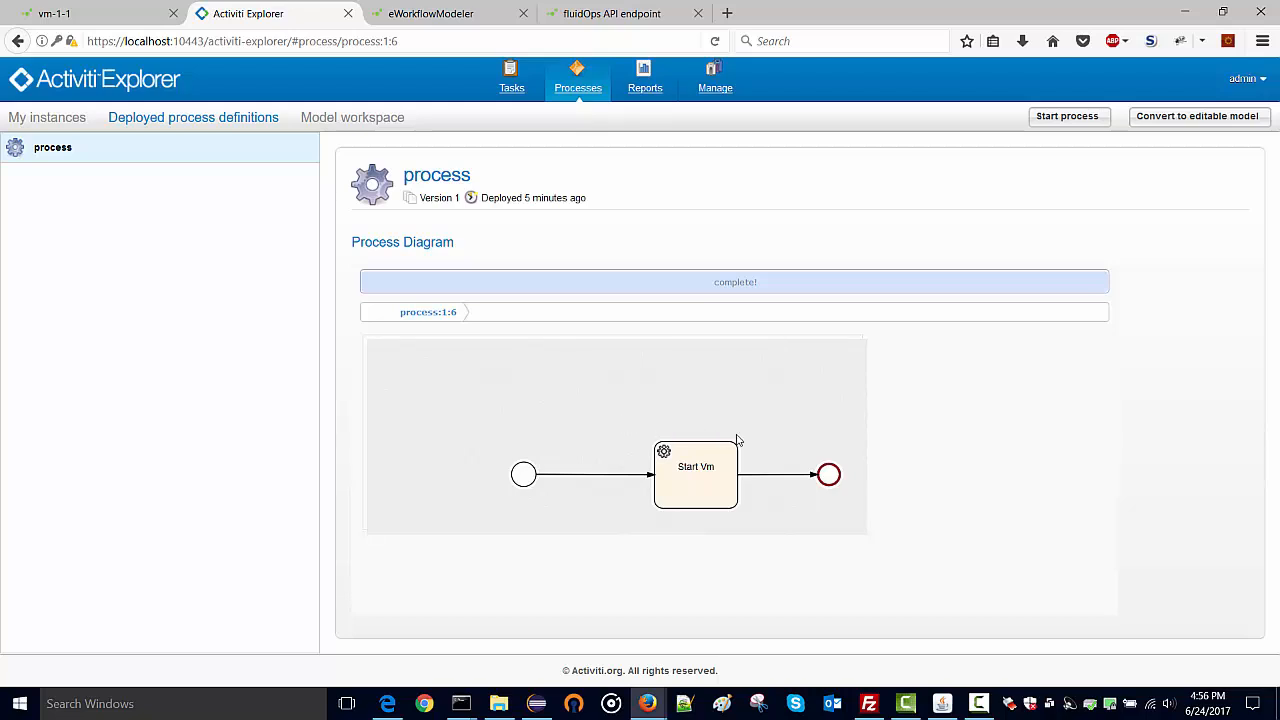
Reload the vm-1-1 page to check it is running, then view the job status list.
{"action": "left_click", "coordinate": [110, 21]}
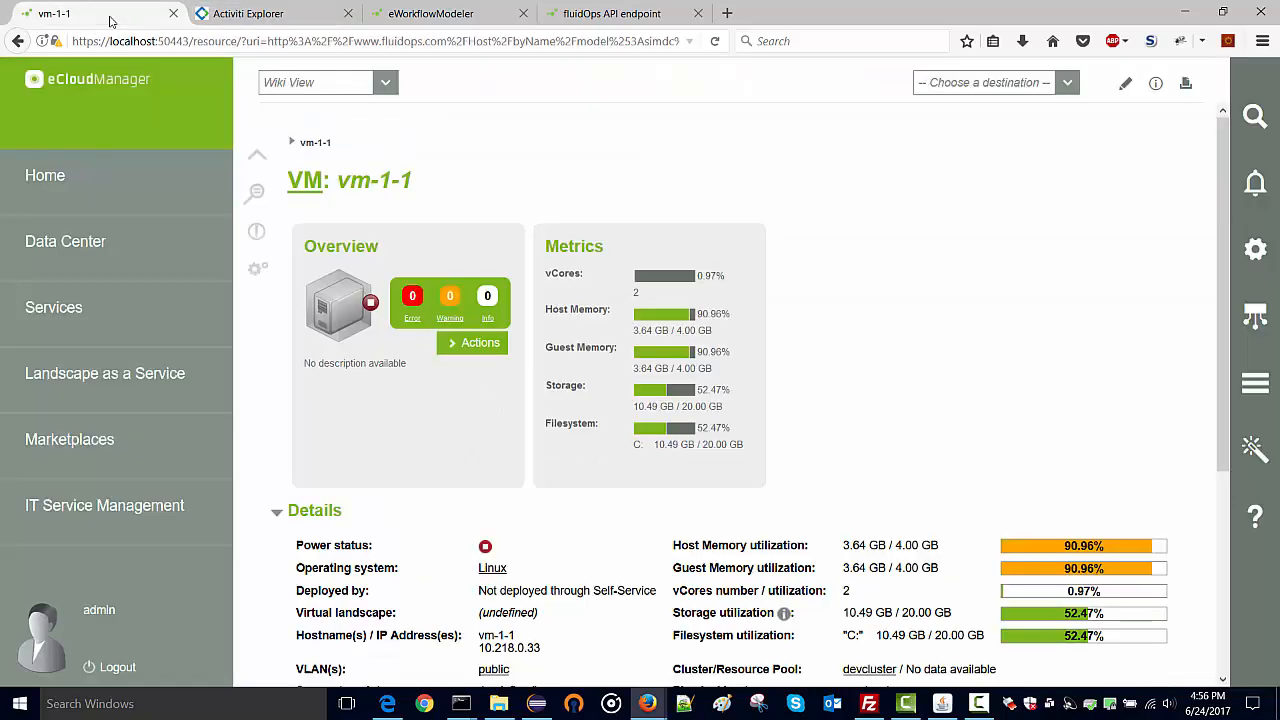
{"action": "key", "text": "F5"}
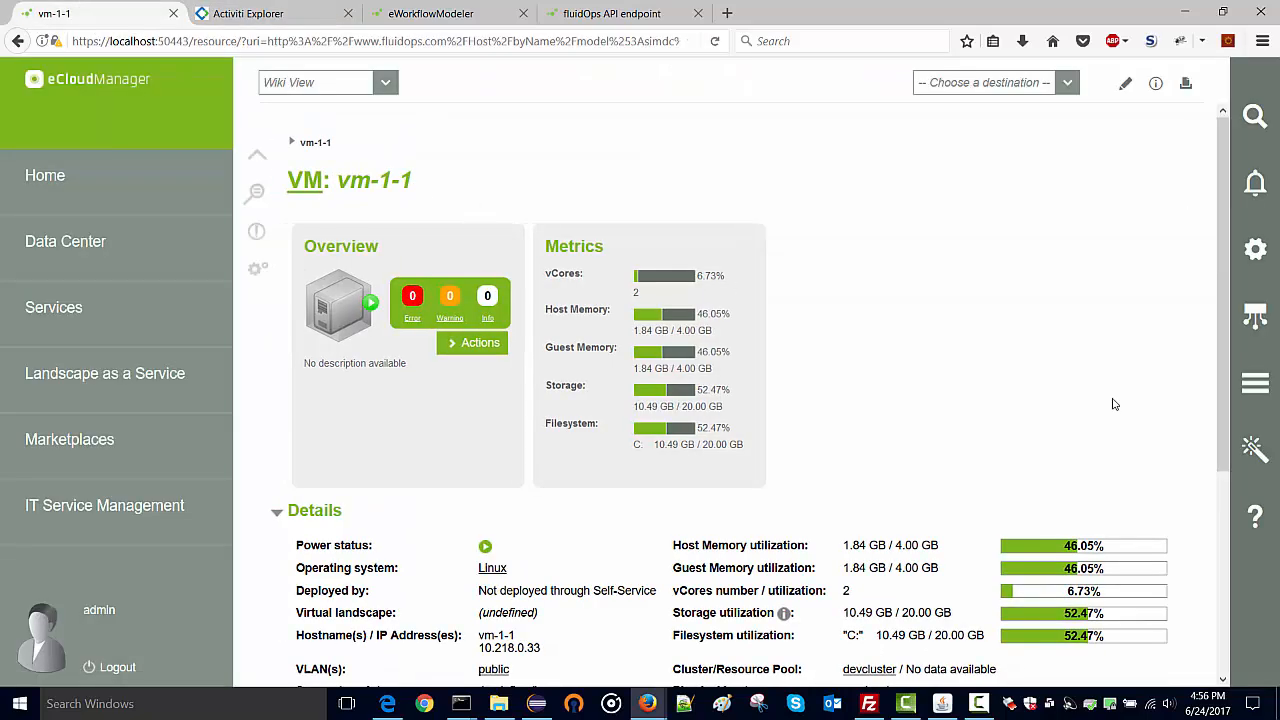
{"action": "left_click", "coordinate": [1258, 396]}
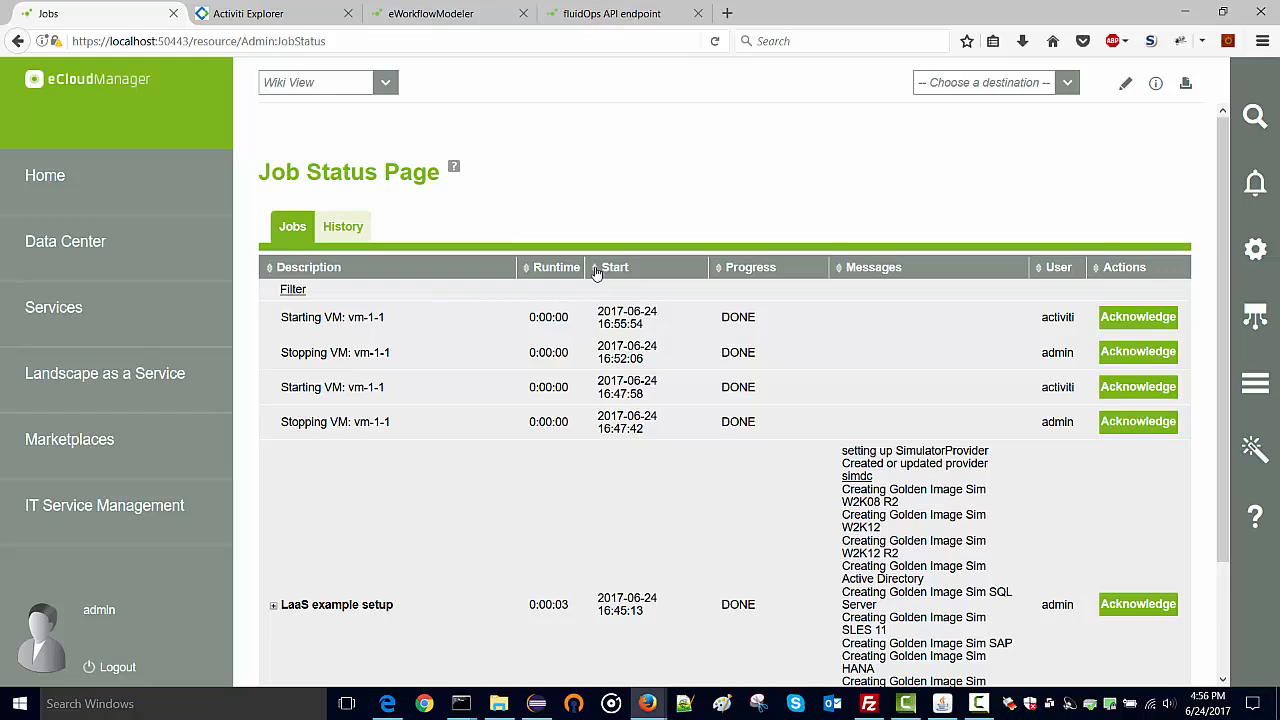
Return to vm-1-1, stop it via Actions > Stop > OK, and open its page in a second tab.
{"action": "left_click", "coordinate": [424, 330]}
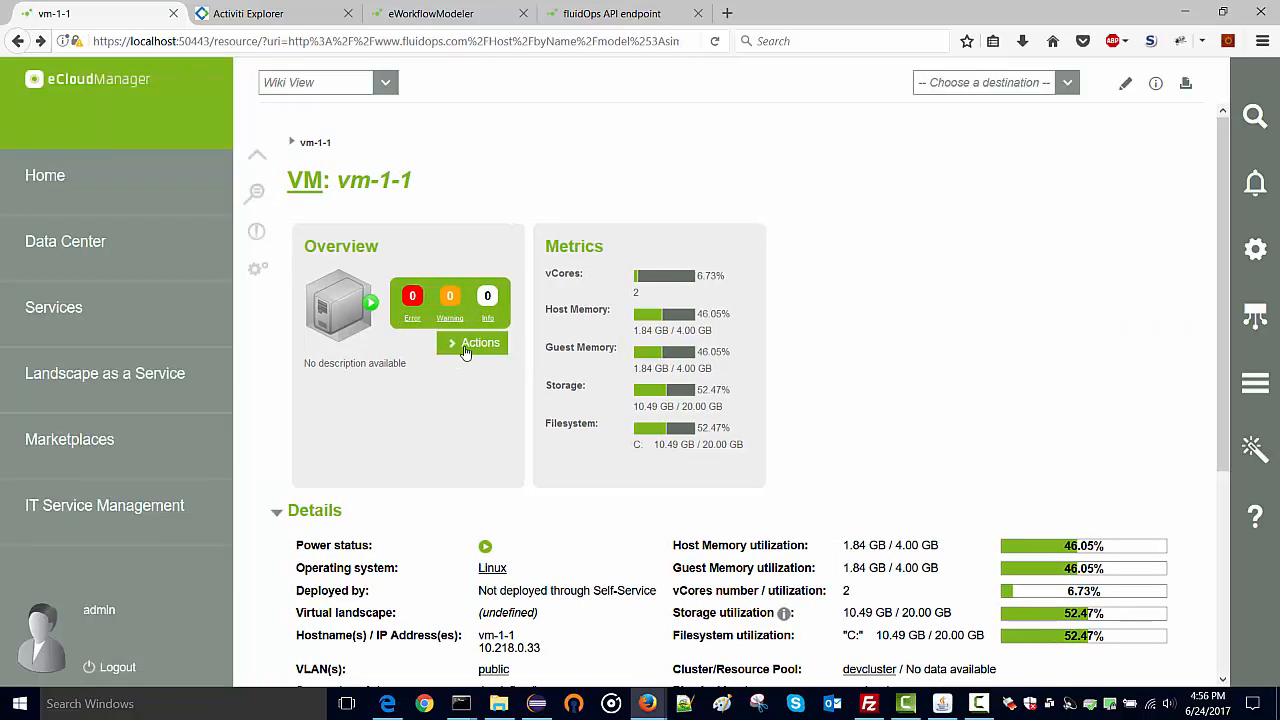
{"action": "left_click", "coordinate": [465, 350]}
{"action": "left_click", "coordinate": [598, 212]}
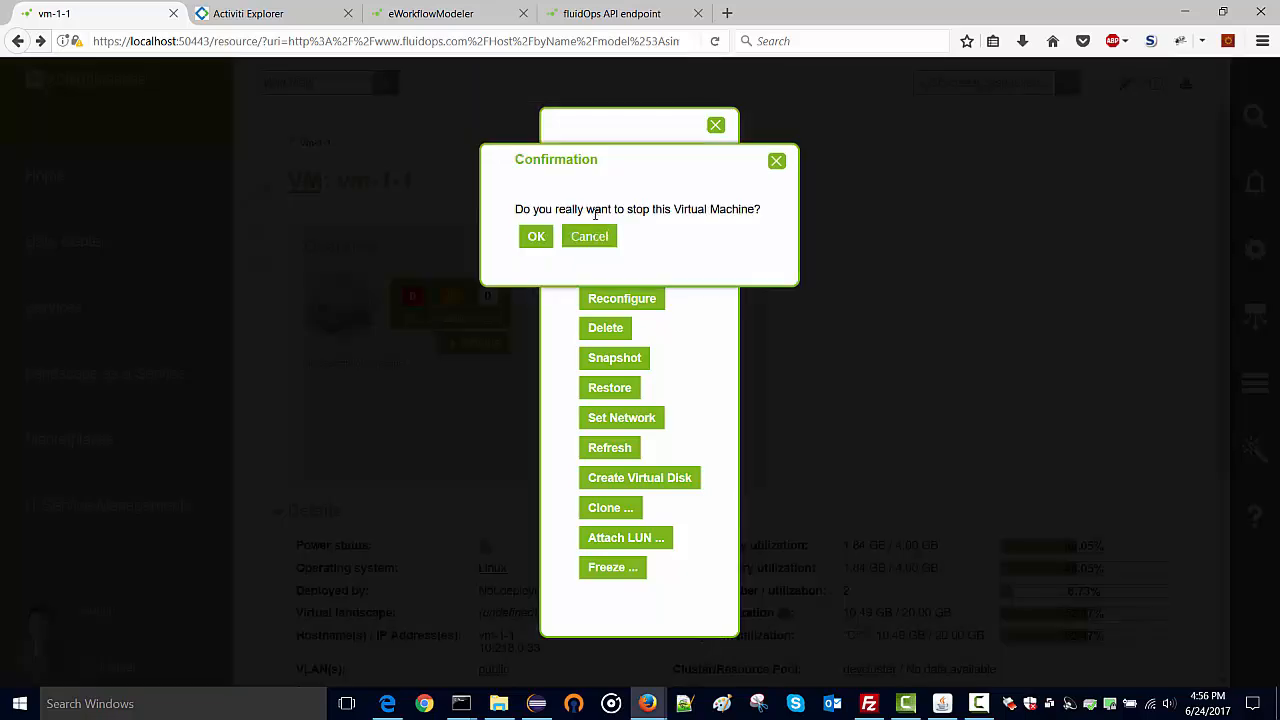
{"action": "left_click", "coordinate": [536, 237]}
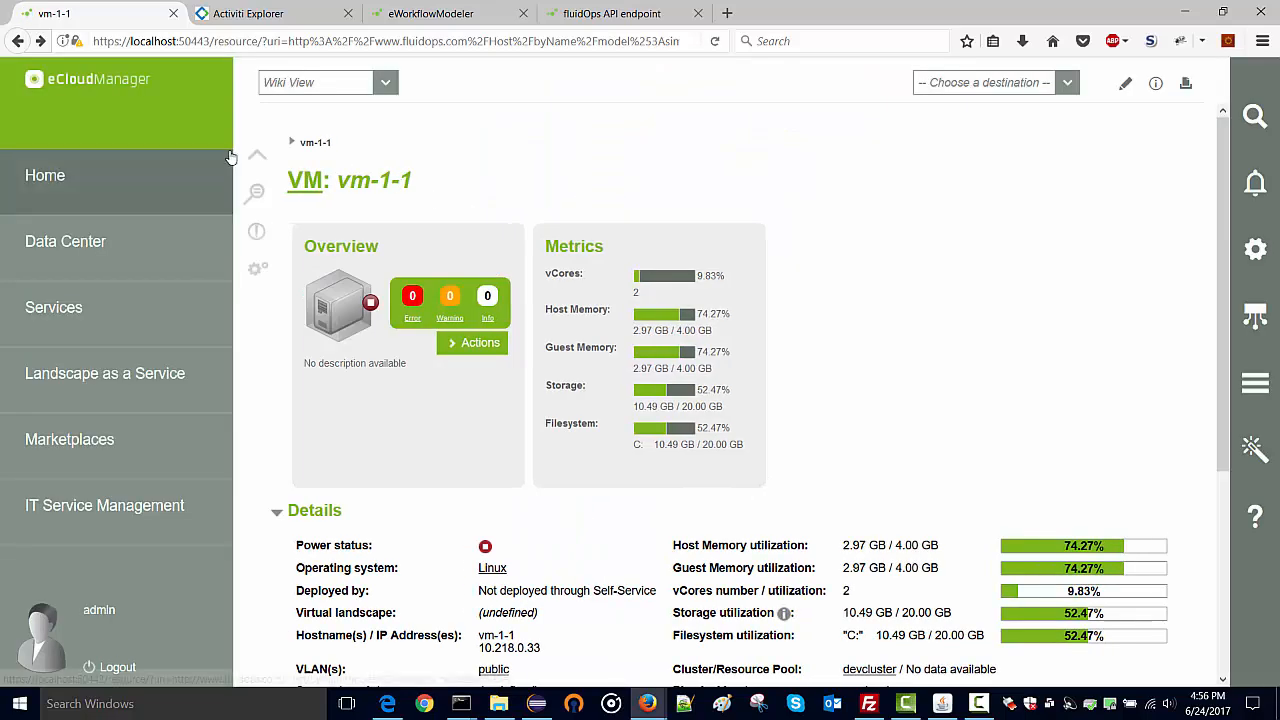
{"action": "middle_click", "coordinate": [58, 188]}
{"action": "left_click", "coordinate": [251, 12]}
Edit the address to open the BusinessProcessOverview page.
{"action": "left_click", "coordinate": [263, 41]}
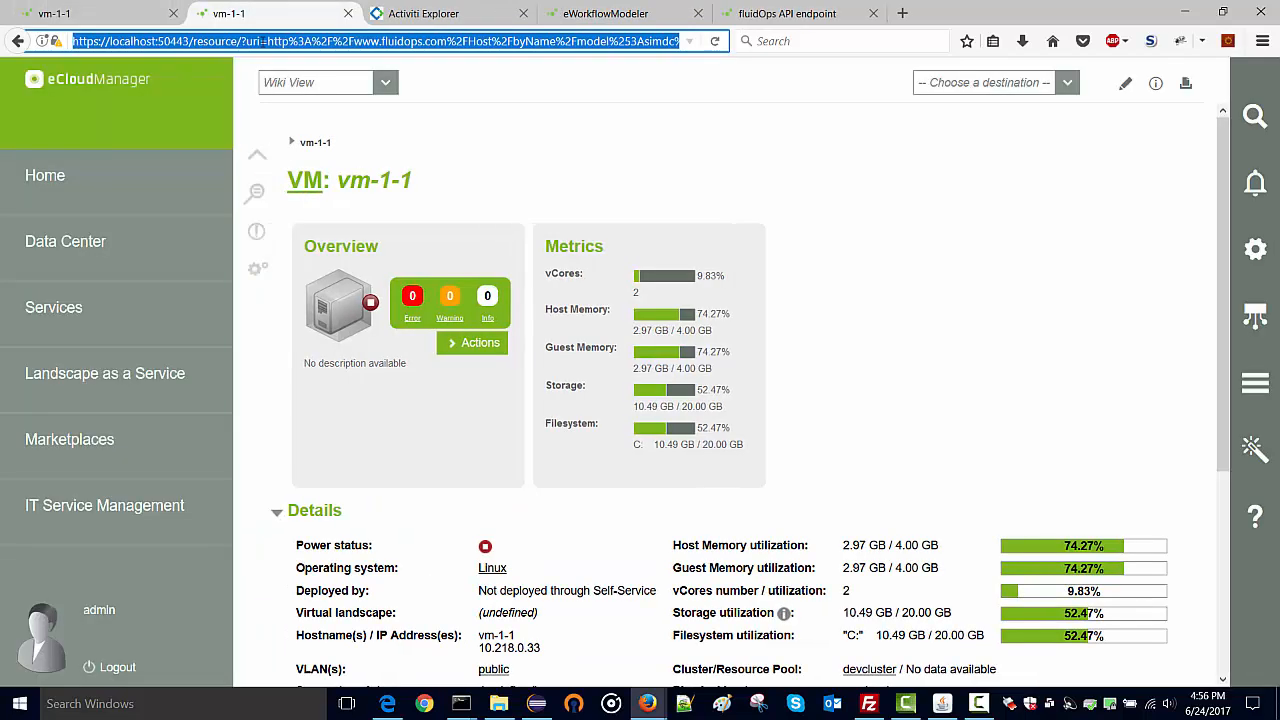
{"action": "left_click", "coordinate": [249, 41]}
{"action": "left_click_drag", "start_coordinate": [249, 41], "coordinate": [690, 41]}
{"action": "type", "text": "b"}
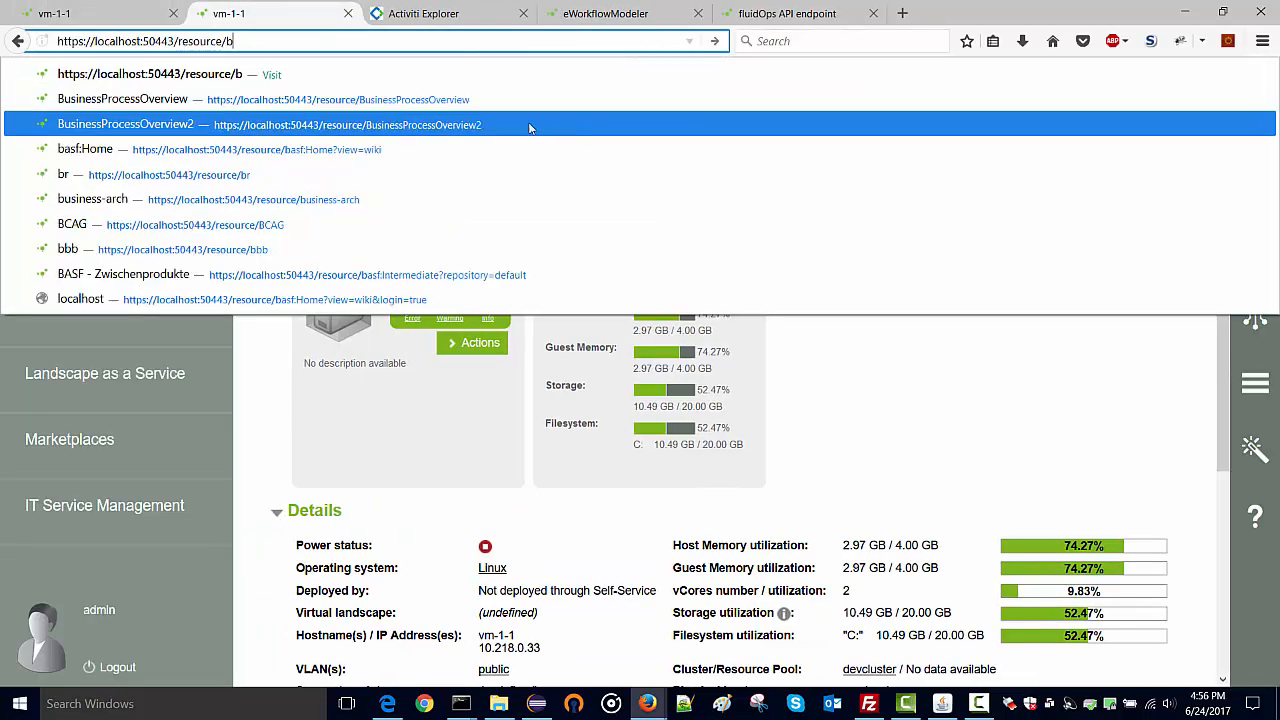
{"action": "left_click", "coordinate": [483, 104]}
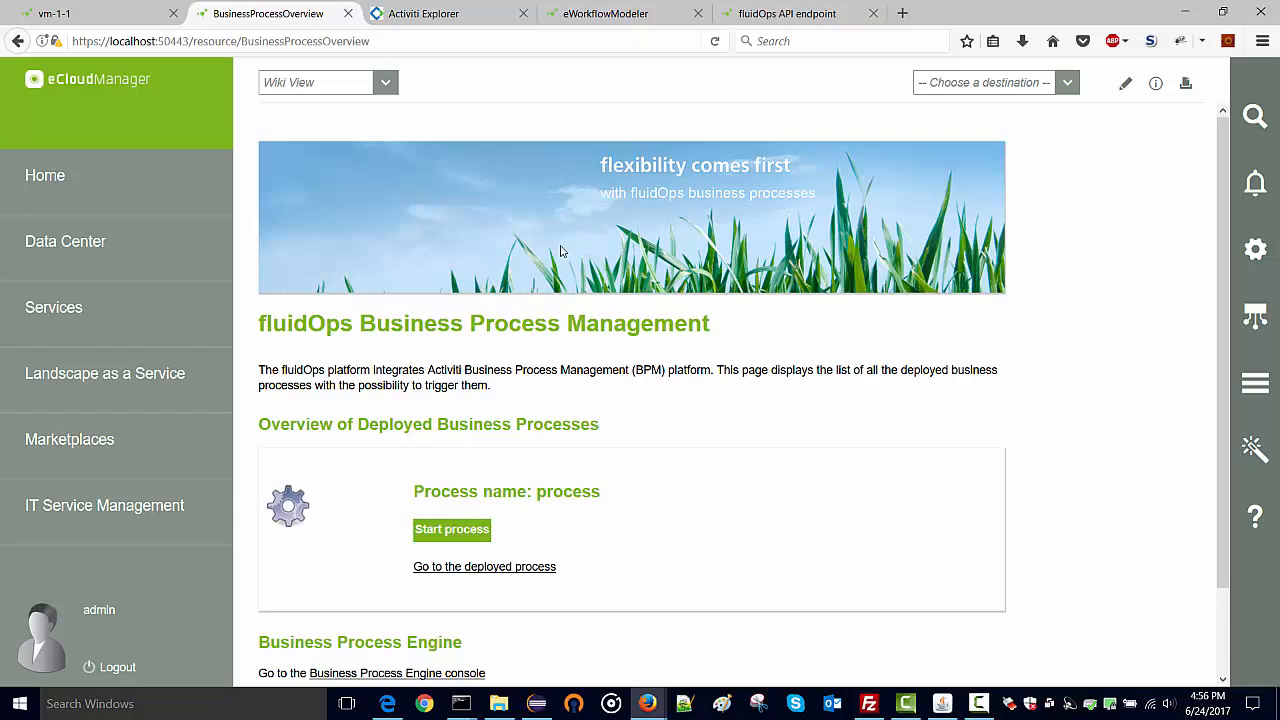
Check the activiti-provider and appinf rows on the Providers page, then go back.
{"action": "left_click", "coordinate": [1257, 315]}
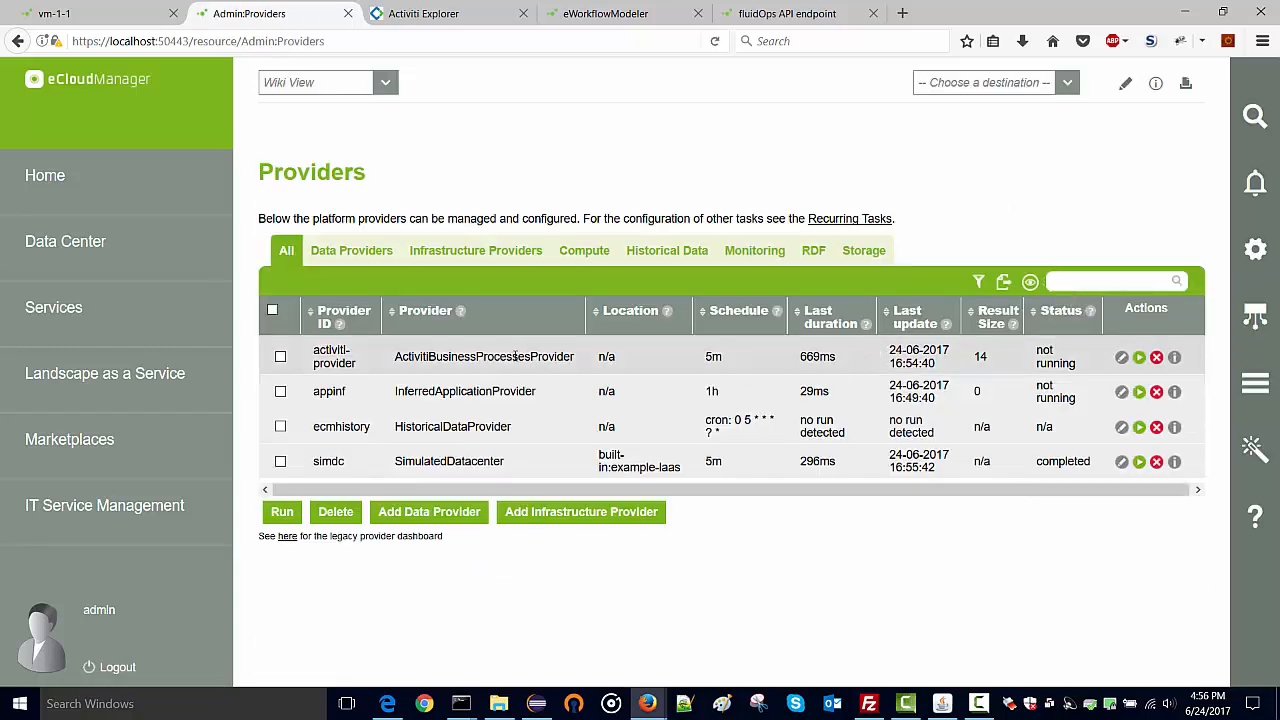
{"action": "left_click_drag", "start_coordinate": [319, 350], "coordinate": [1059, 367]}
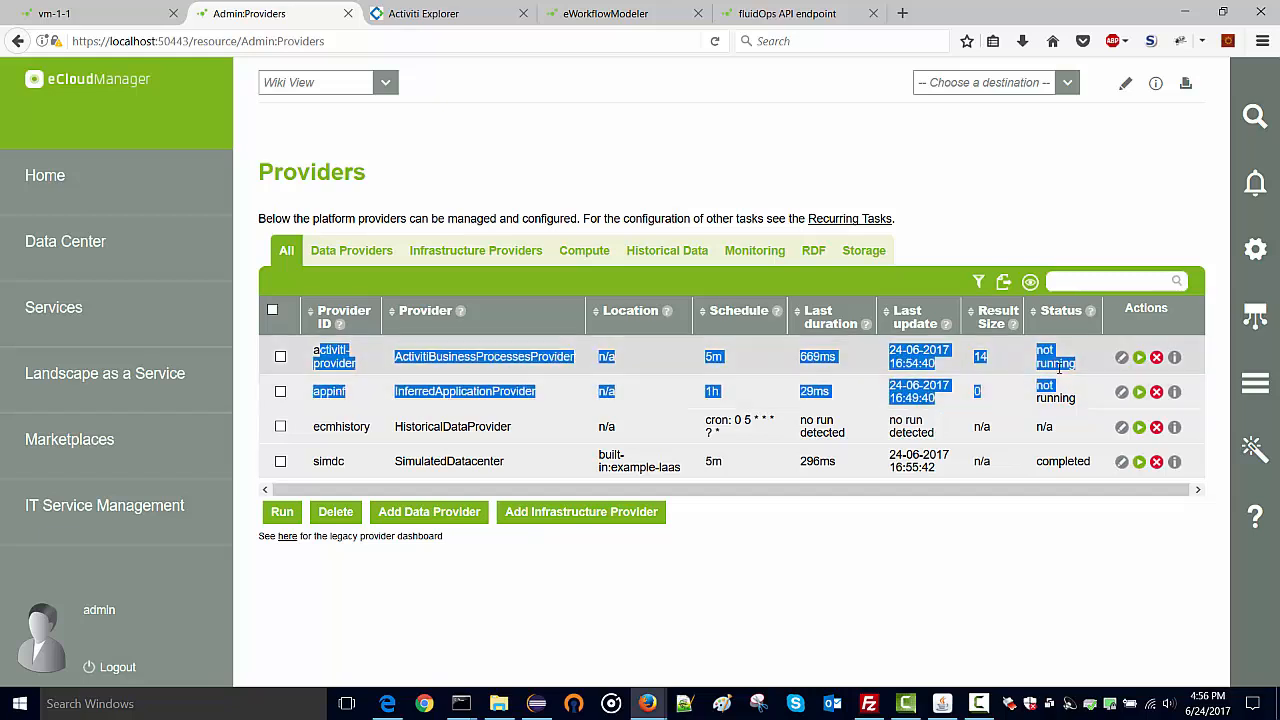
{"action": "left_click", "coordinate": [1020, 373]}
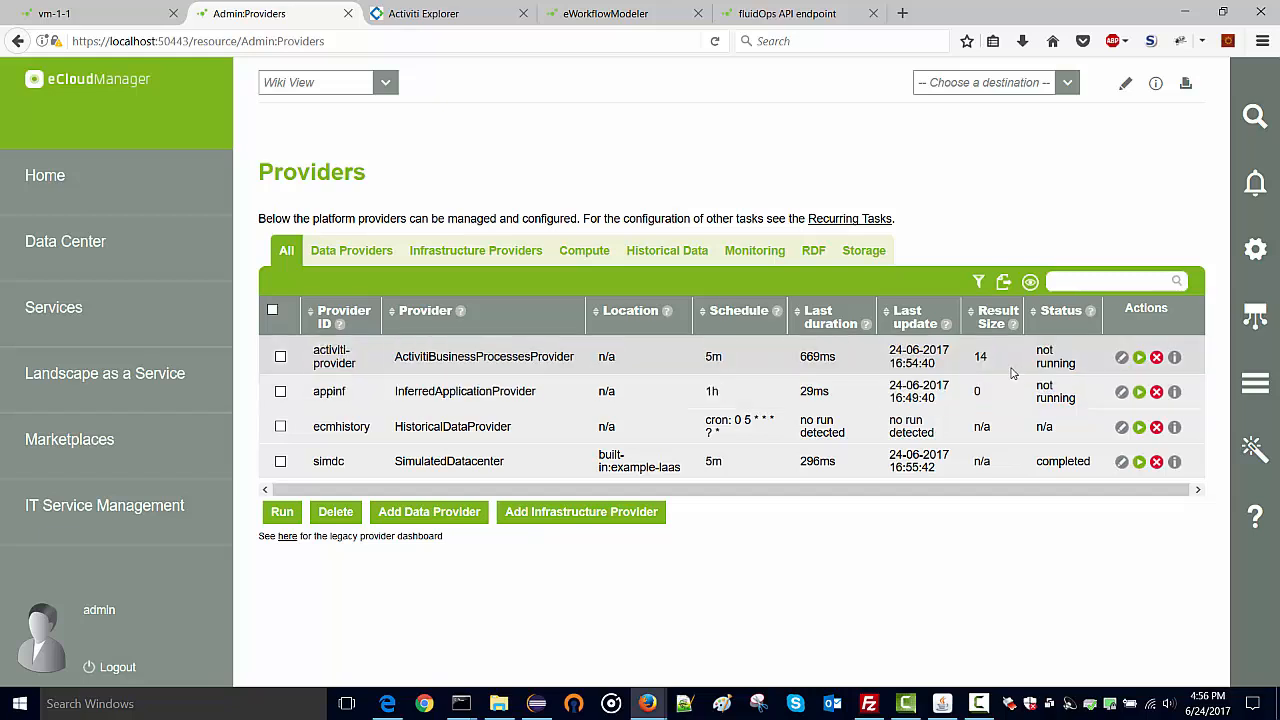
{"action": "key", "text": "alt+Left"}
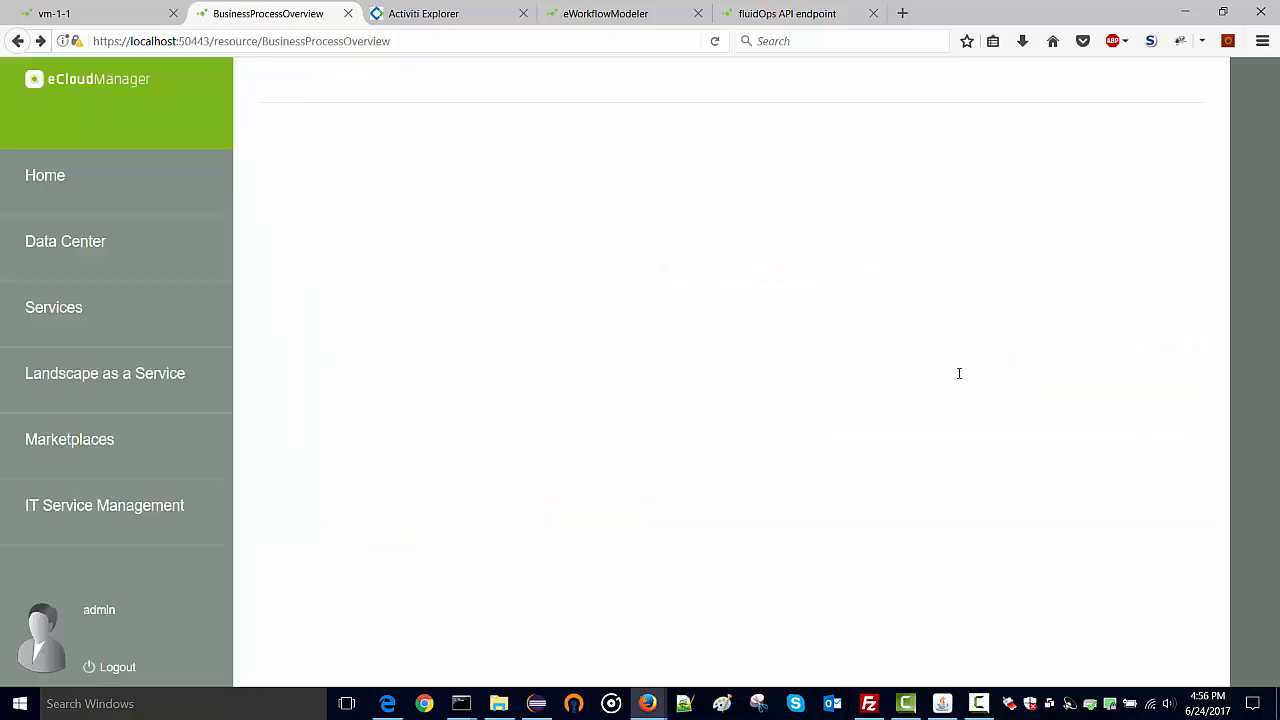
Start the deployed 'process' with the pasted JSON ID as vm and dismiss the notice.
{"action": "scroll", "coordinate": [935, 434], "scroll_direction": "down", "scroll_amount": 3}
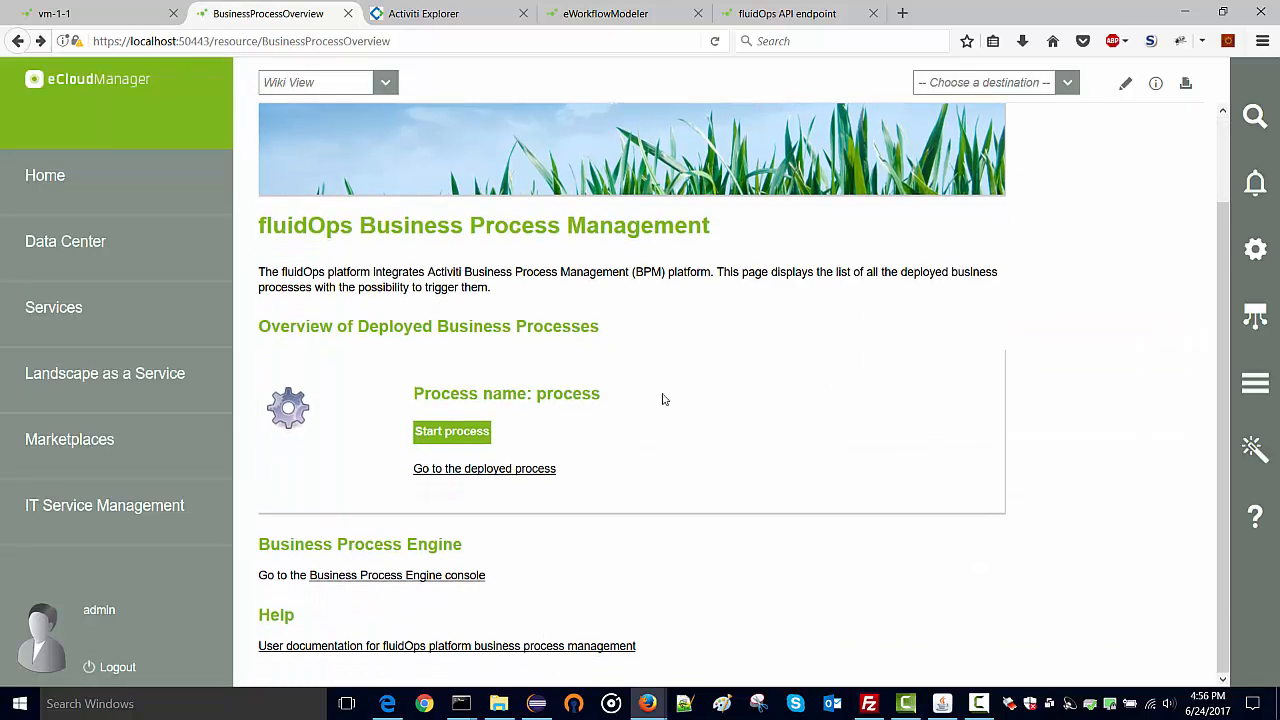
{"action": "left_click", "coordinate": [481, 436]}
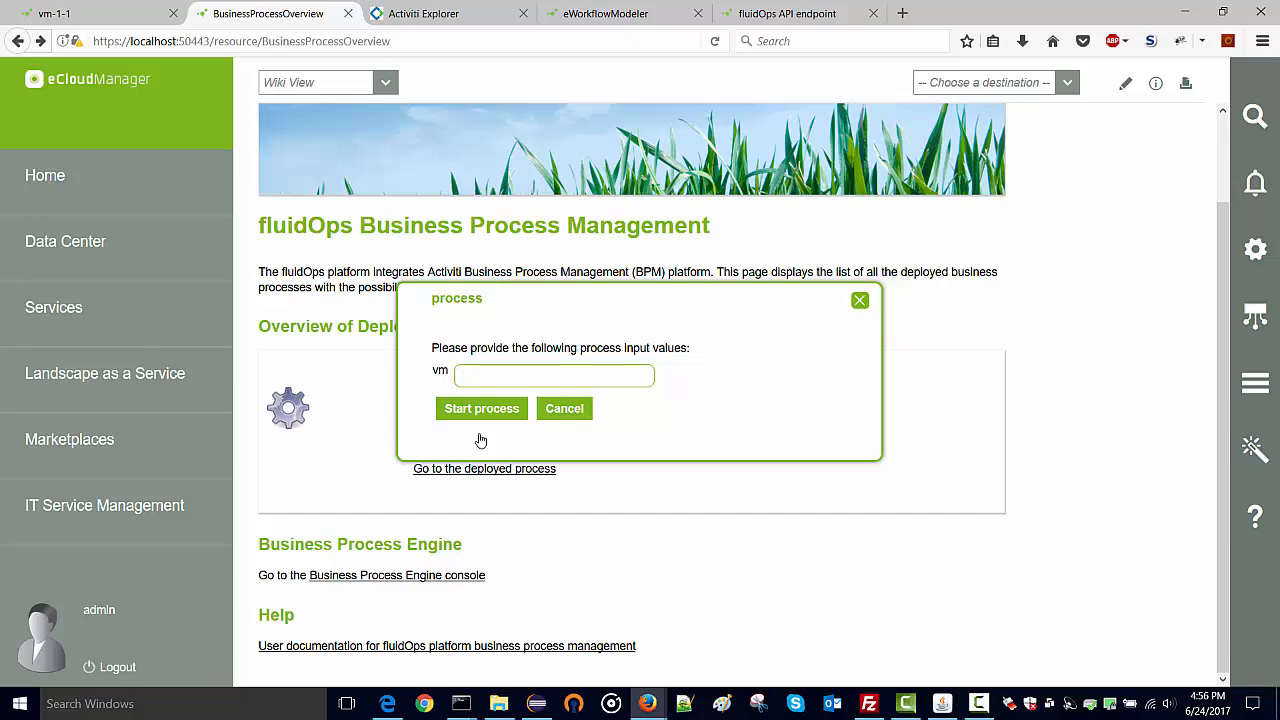
{"action": "key", "text": "ctrl+v"}
{"action": "left_click", "coordinate": [485, 410]}
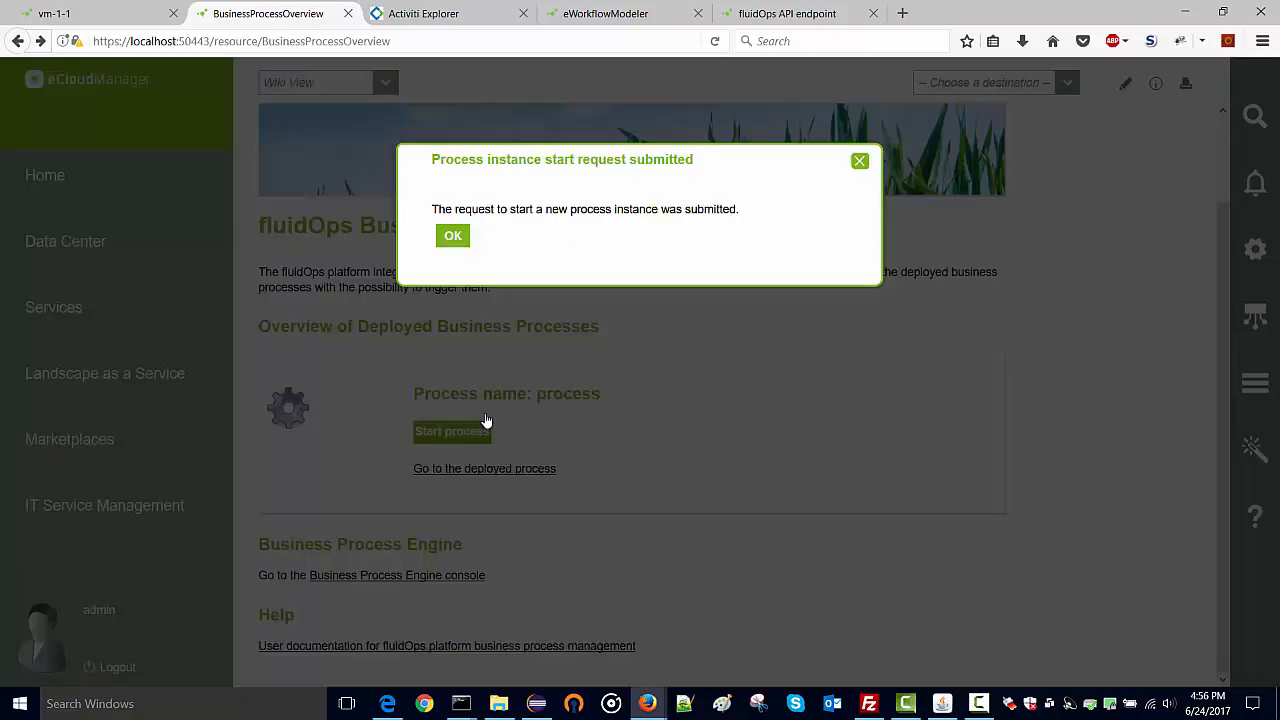
{"action": "left_click", "coordinate": [454, 237]}
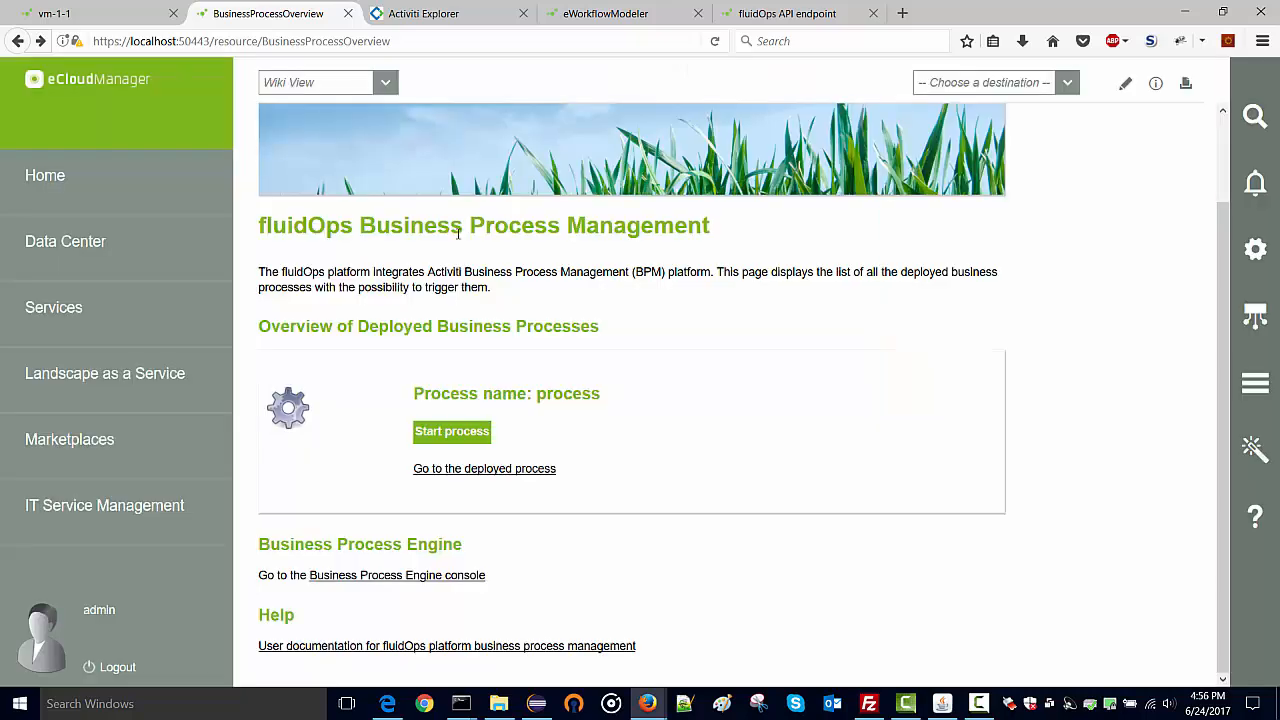
Stop vm-1-1 again via Actions > Stop > OK, then review the job status list.
{"action": "left_click", "coordinate": [88, 14]}
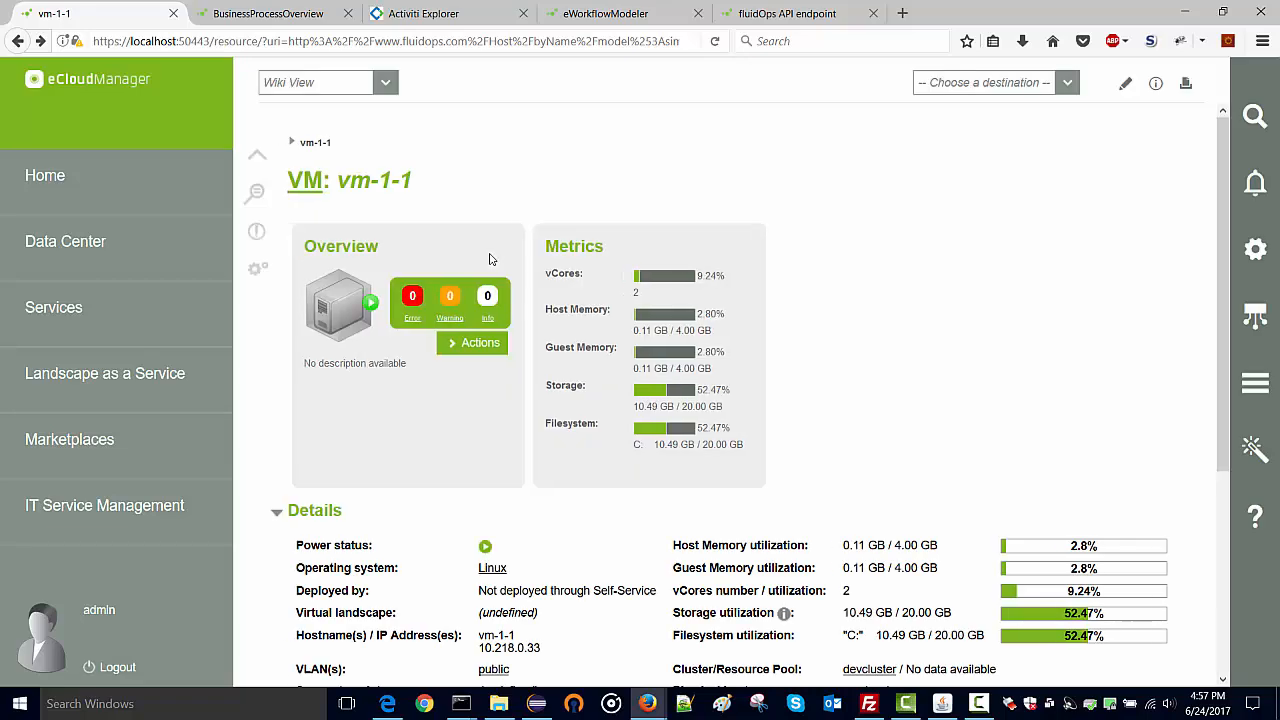
{"action": "left_click", "coordinate": [456, 347]}
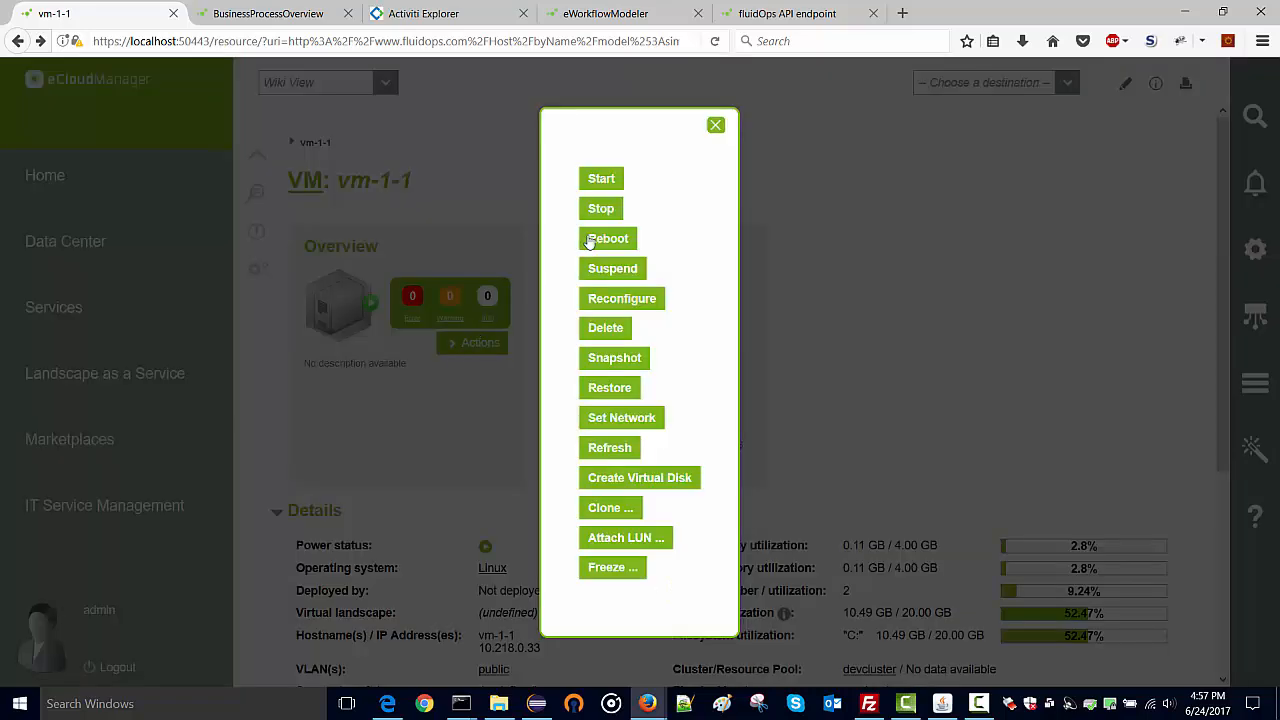
{"action": "left_click", "coordinate": [600, 209]}
{"action": "left_click", "coordinate": [530, 241]}
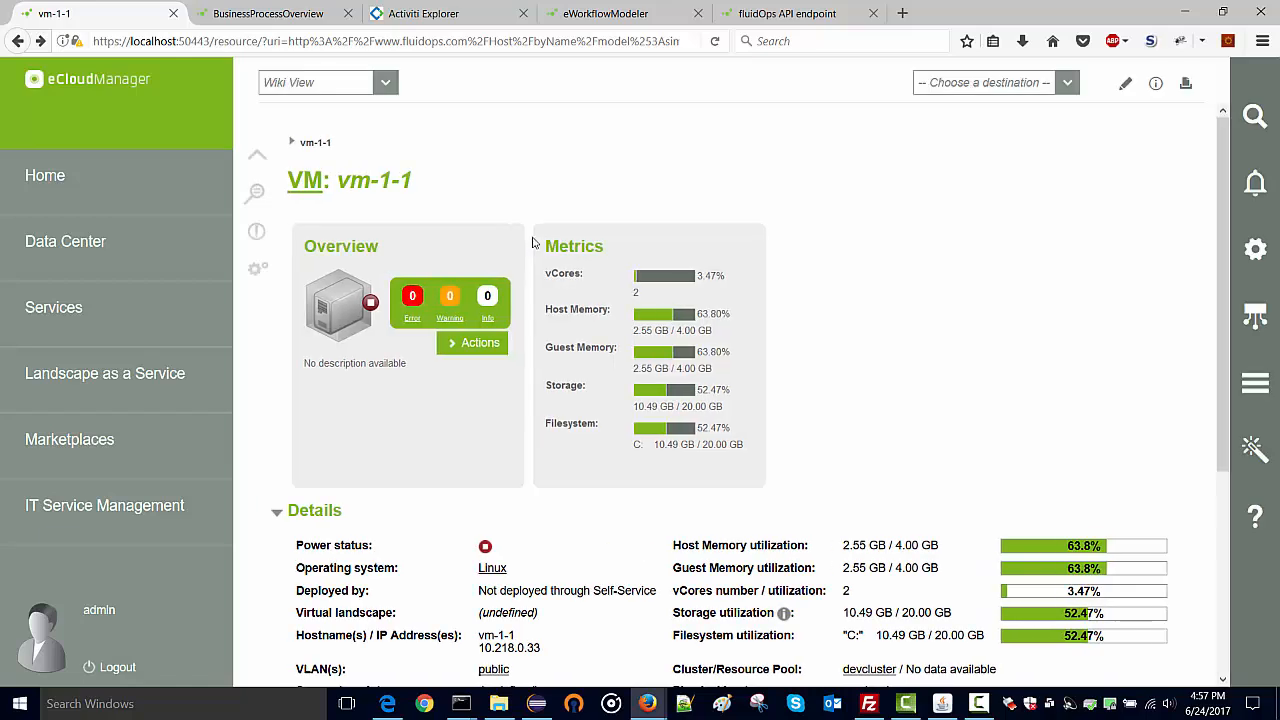
{"action": "left_click", "coordinate": [1266, 396]}
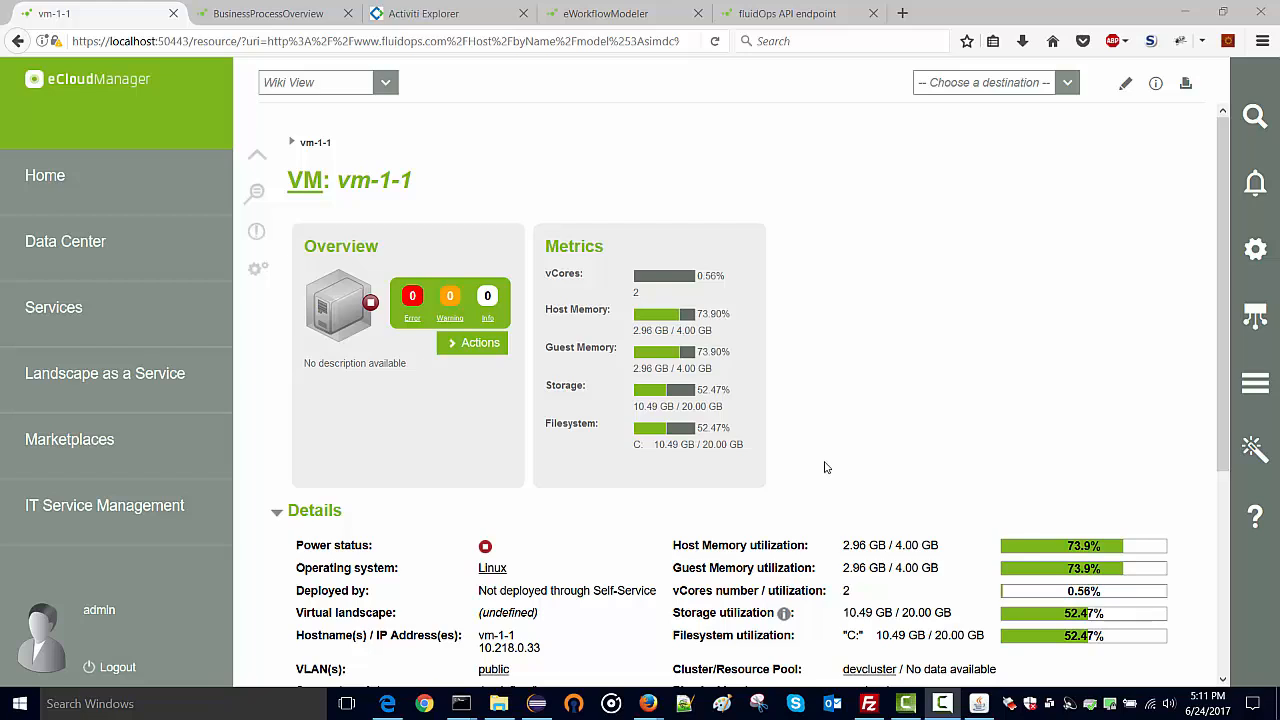
Edit vm-1-1's source, add blank lines above the template, and choose the WorkflowExecutionCustomArgs widget.
{"action": "left_click", "coordinate": [1125, 86]}
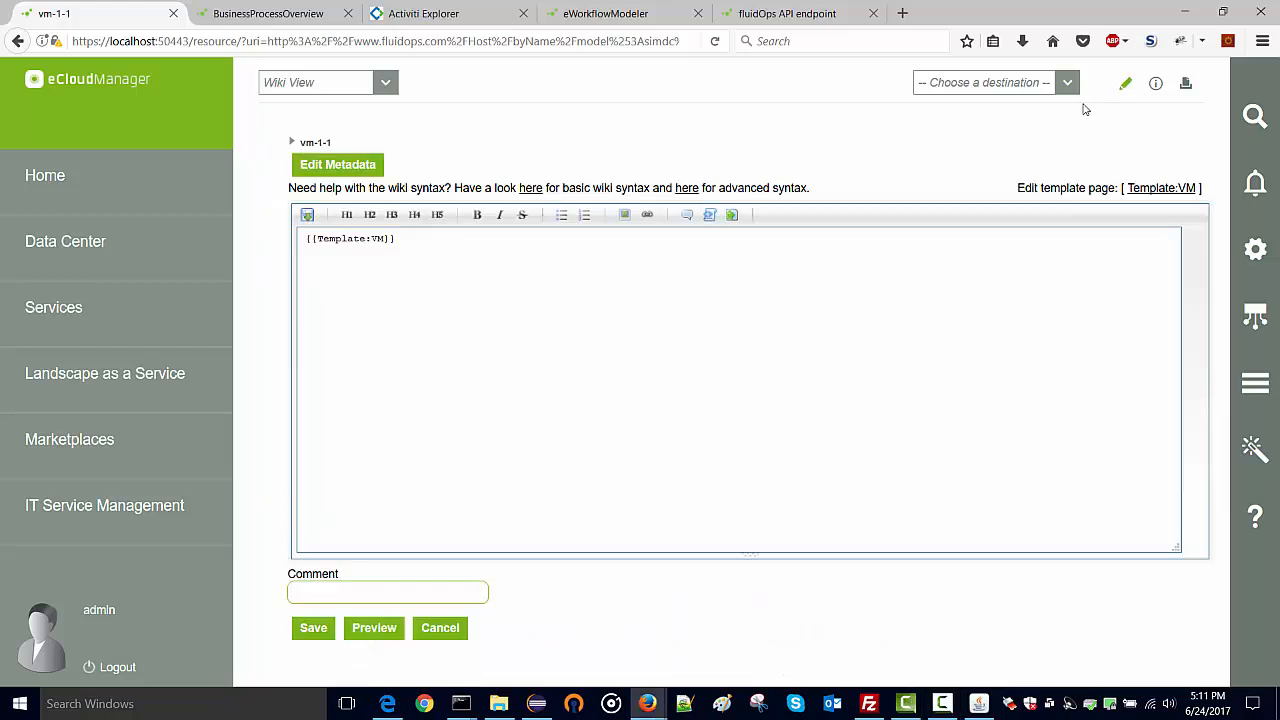
{"action": "left_click", "coordinate": [306, 240]}
{"action": "key", "text": "Return"}
{"action": "key", "text": "Return"}
{"action": "key", "text": "Return"}
{"action": "left_click", "coordinate": [731, 215]}
{"action": "left_click", "coordinate": [700, 234]}
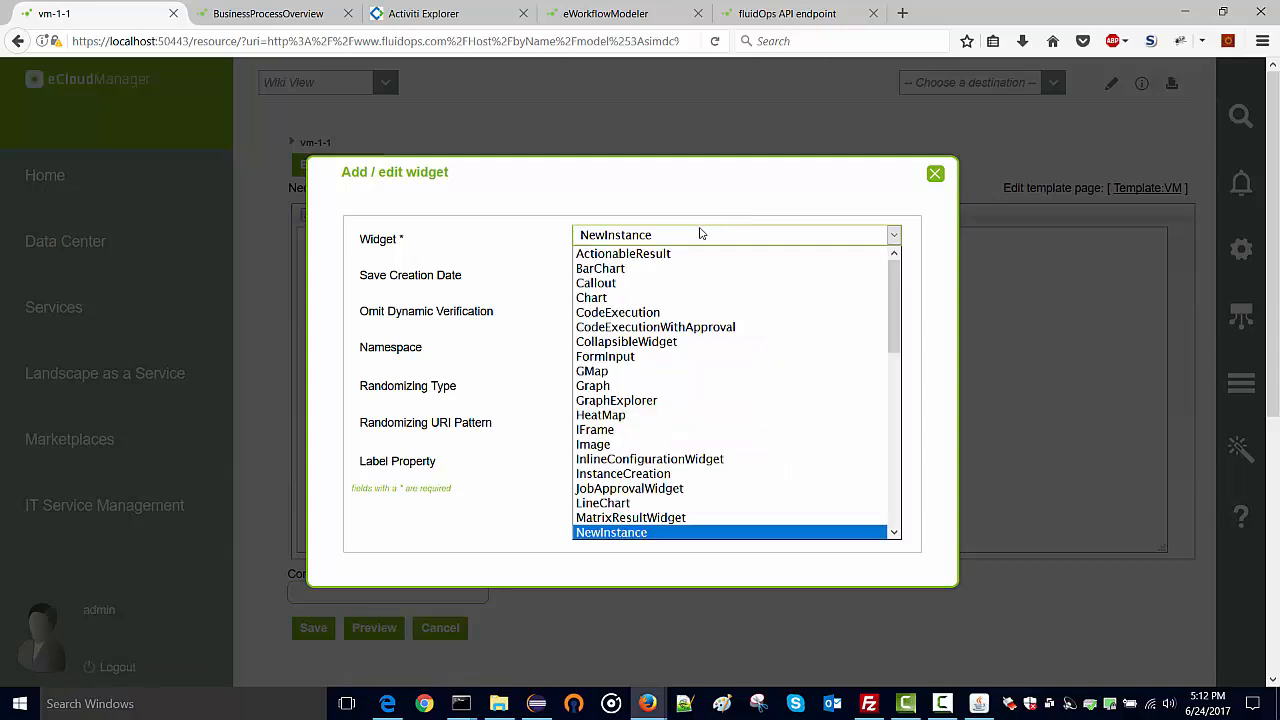
{"action": "type", "text": "wo"}
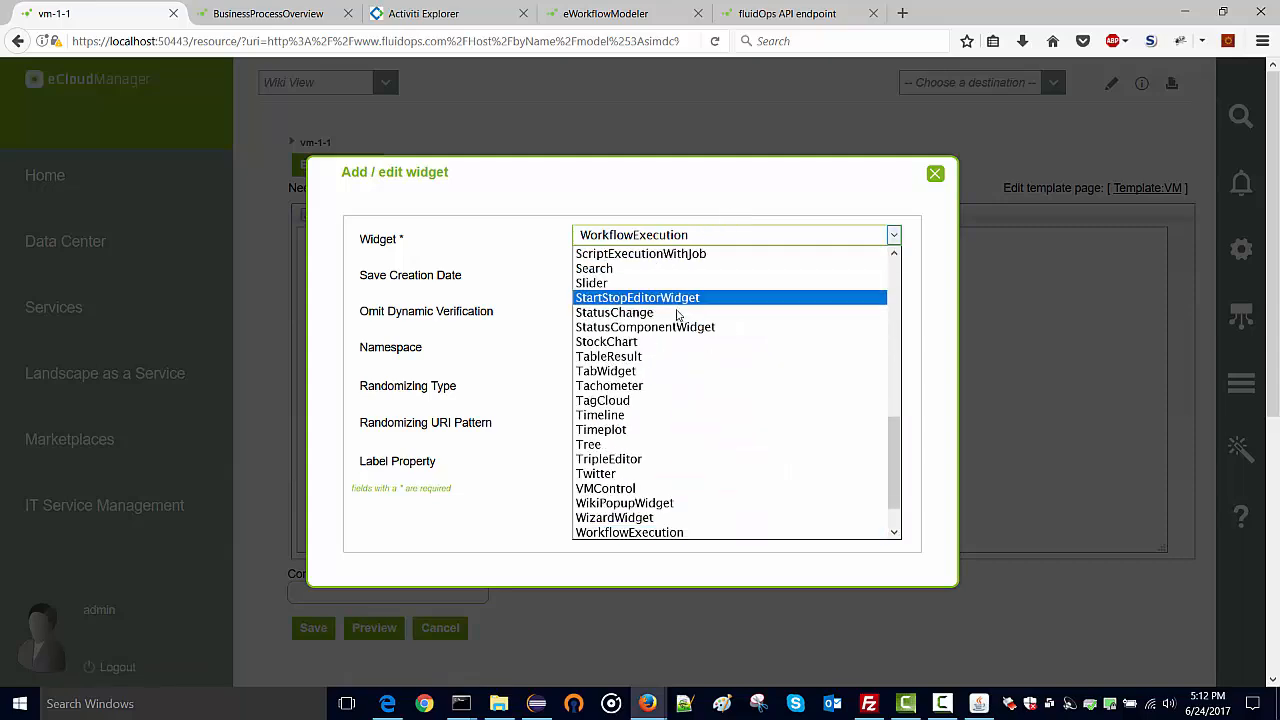
{"action": "scroll", "coordinate": [676, 420], "scroll_direction": "down", "scroll_amount": 1}
{"action": "left_click", "coordinate": [676, 503]}
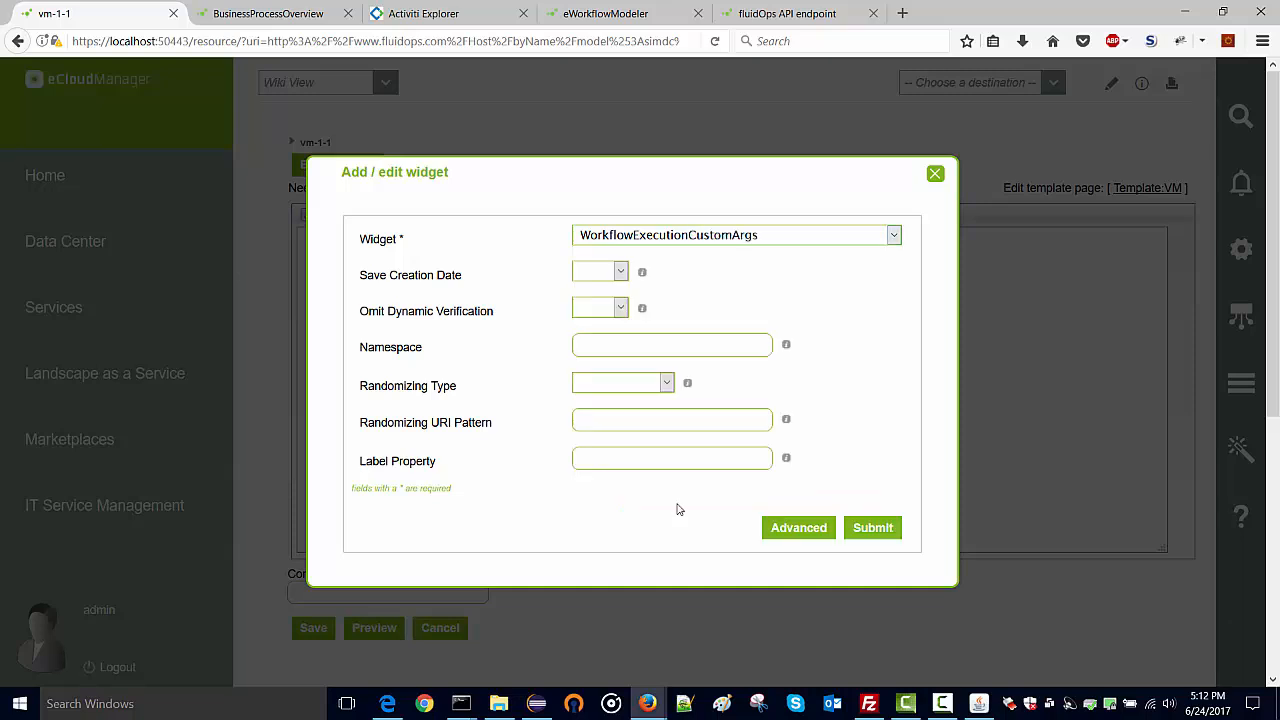
Set Process ID 'process' with arguments vm and $this.jsonID$, and insert the widget.
{"action": "left_click", "coordinate": [628, 273]}
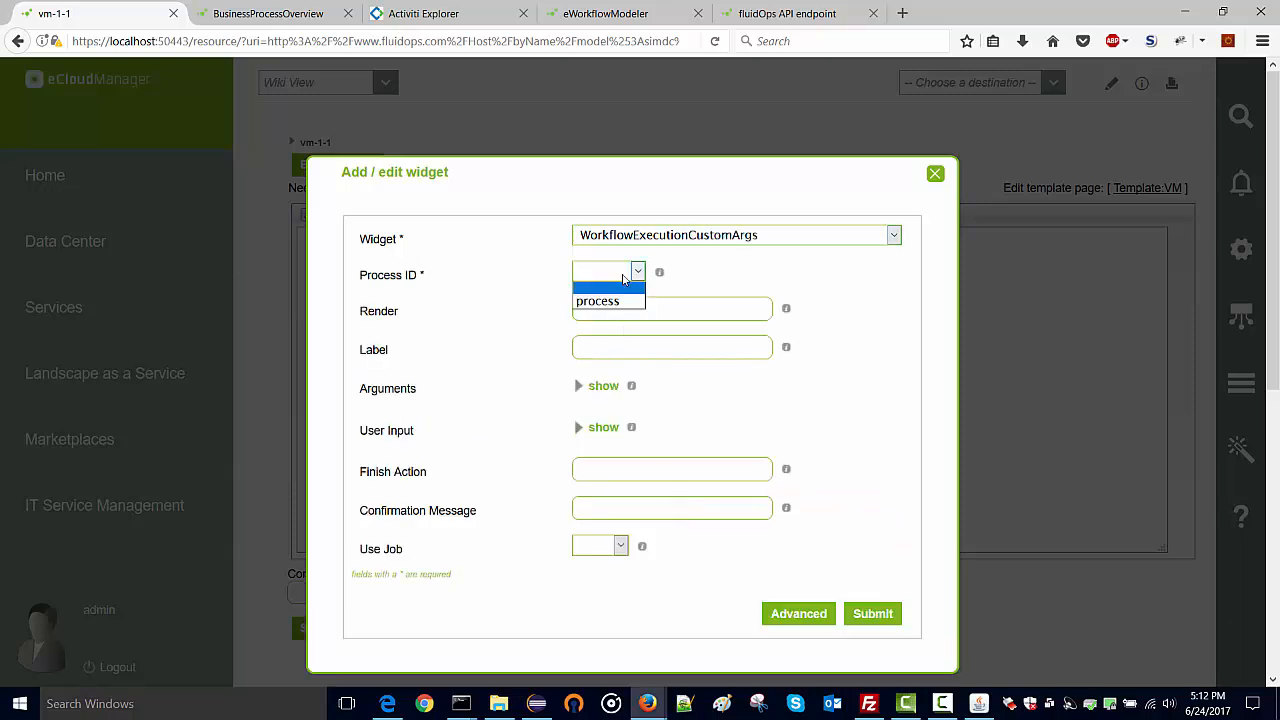
{"action": "left_click", "coordinate": [604, 303]}
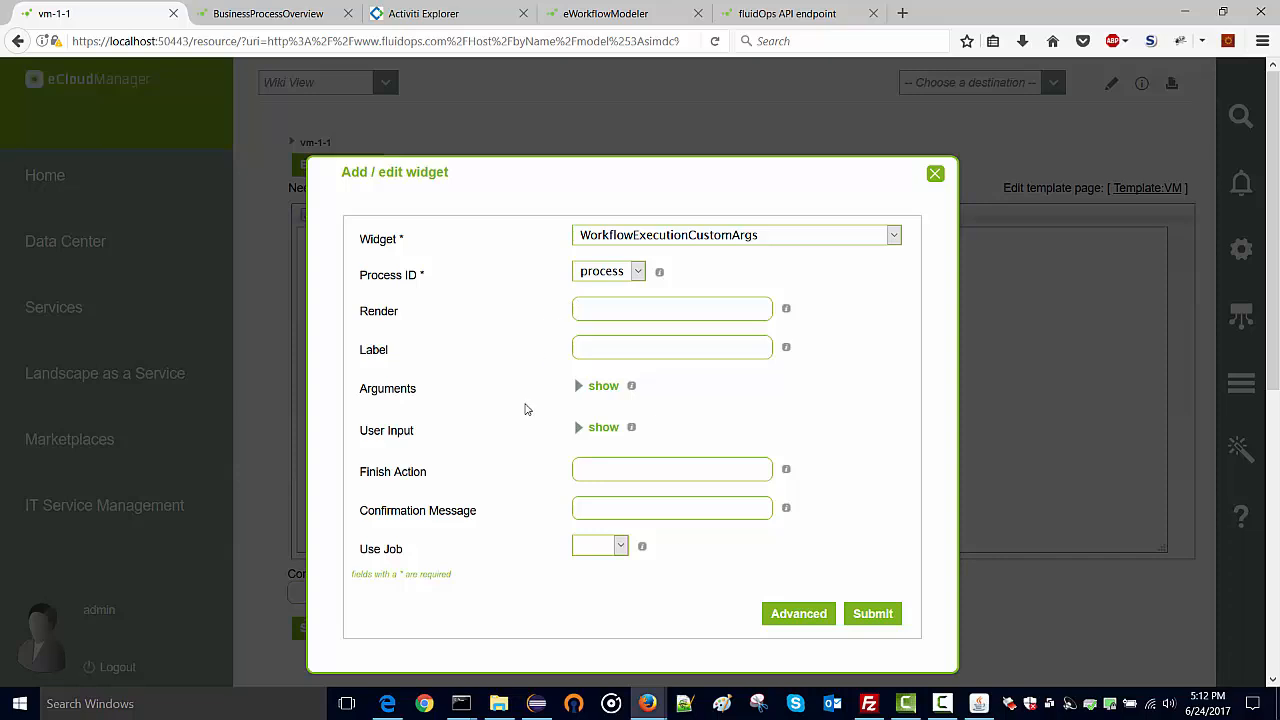
{"action": "left_click", "coordinate": [580, 430]}
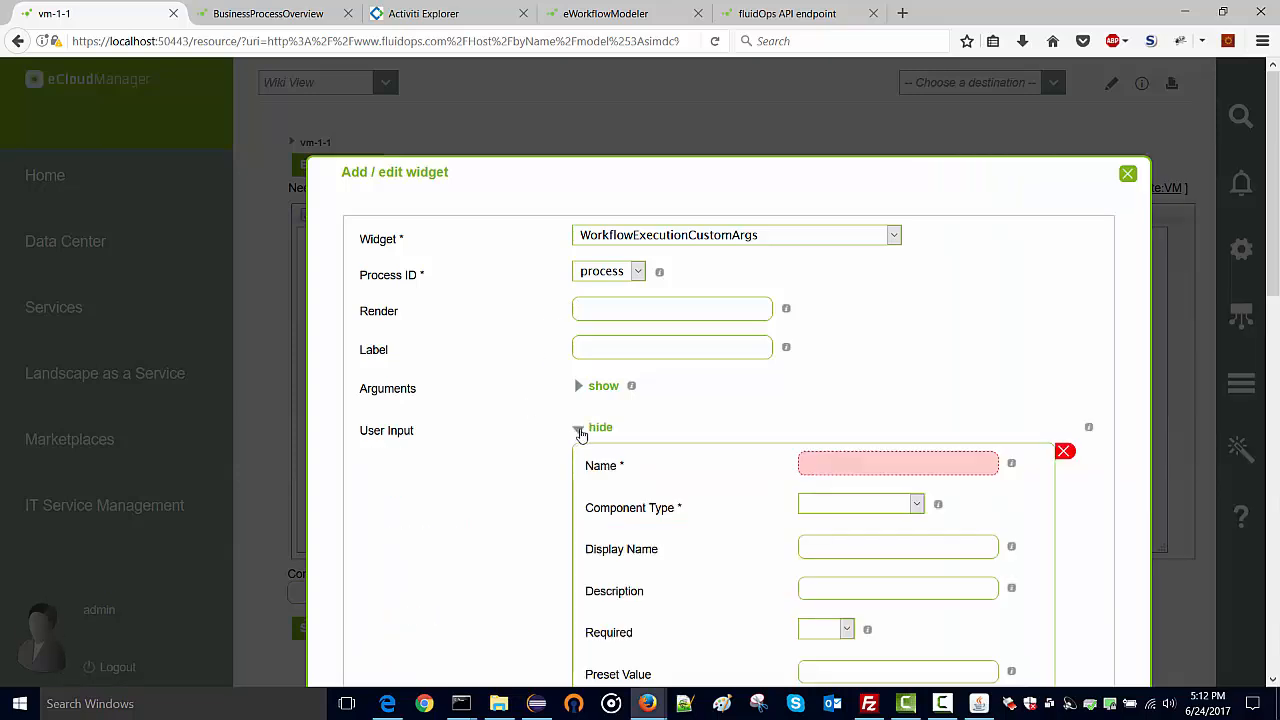
{"action": "scroll", "coordinate": [580, 432], "scroll_direction": "down", "scroll_amount": 3}
{"action": "left_click", "coordinate": [579, 250]}
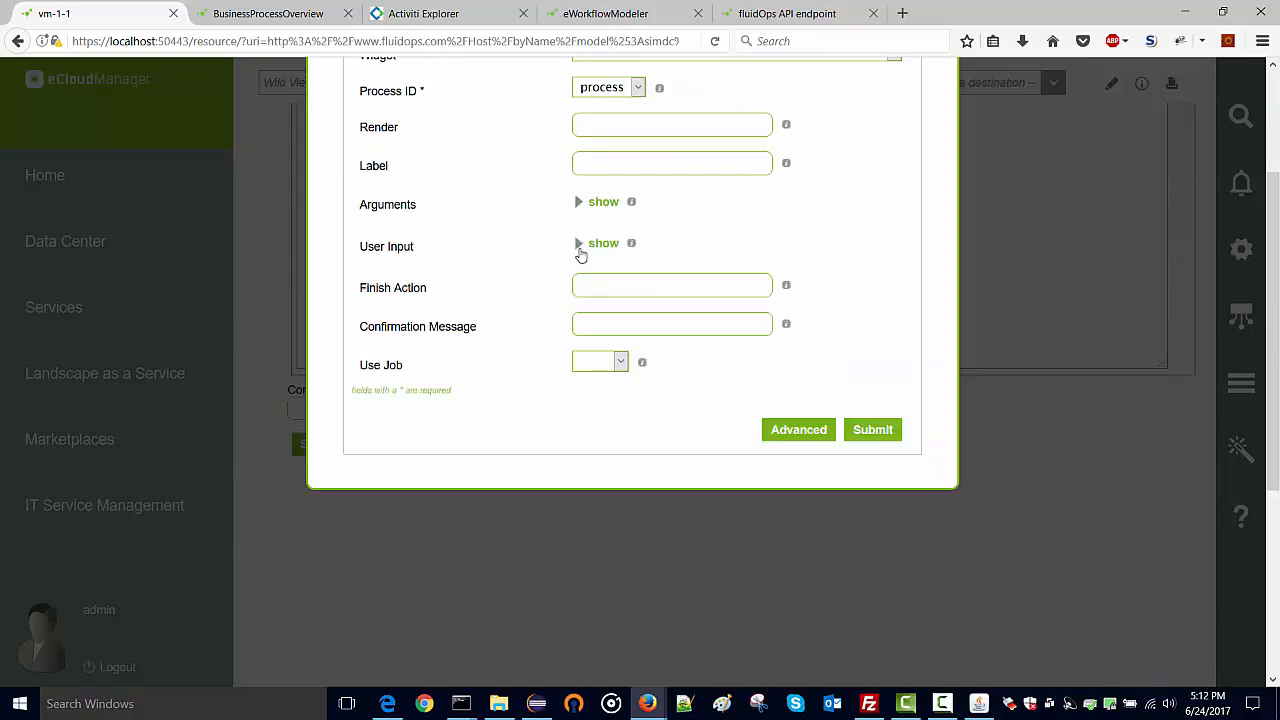
{"action": "left_click", "coordinate": [578, 204]}
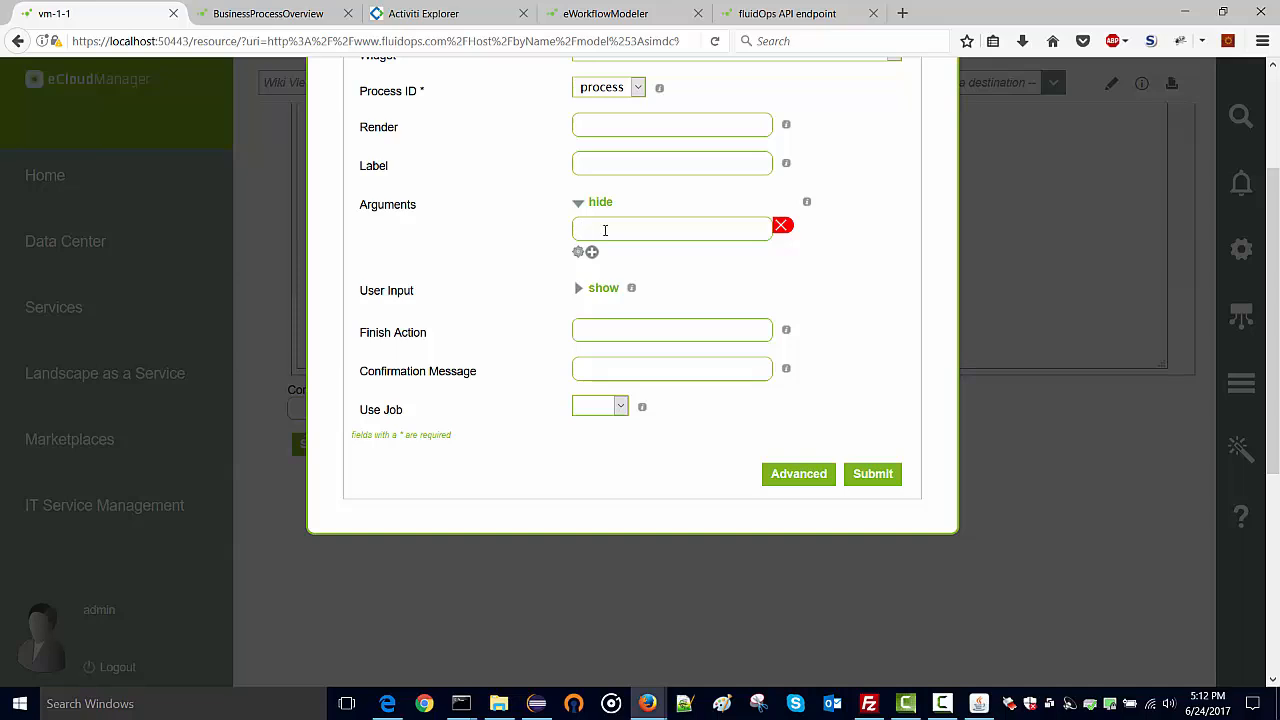
{"action": "scroll", "coordinate": [604, 229], "scroll_direction": "down", "scroll_amount": 2}
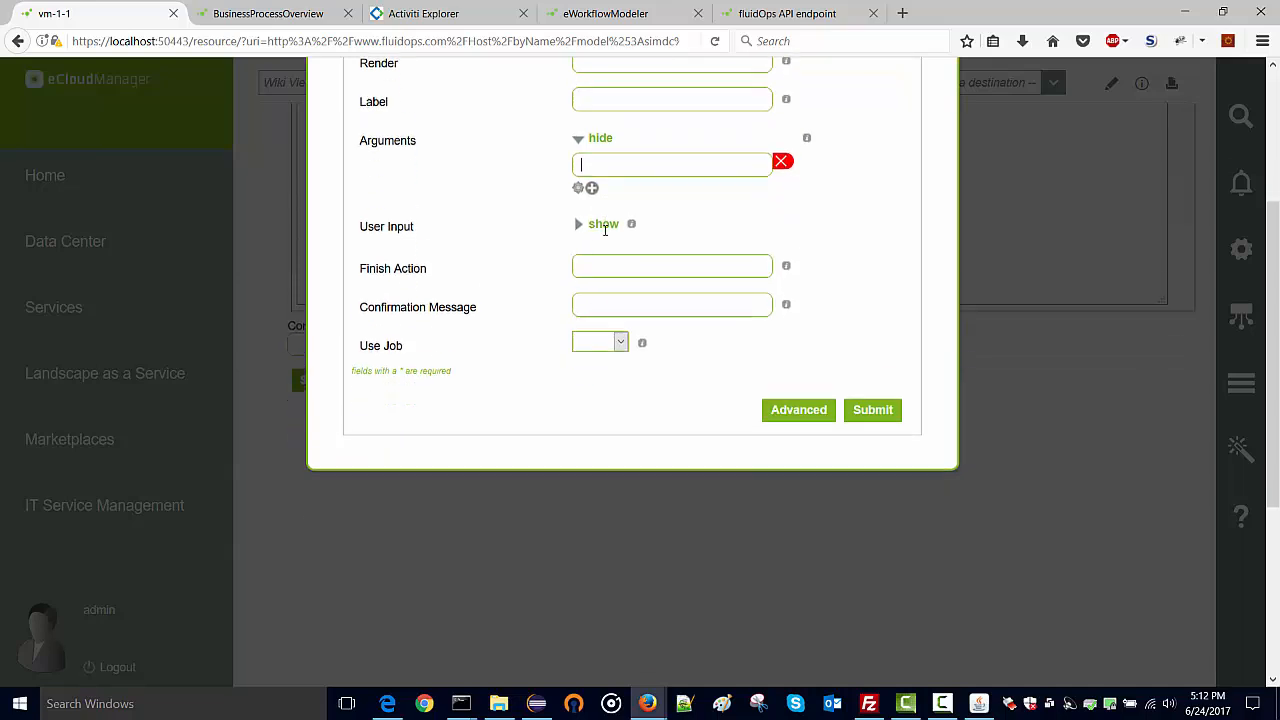
{"action": "scroll", "coordinate": [608, 235], "scroll_direction": "up", "scroll_amount": 4}
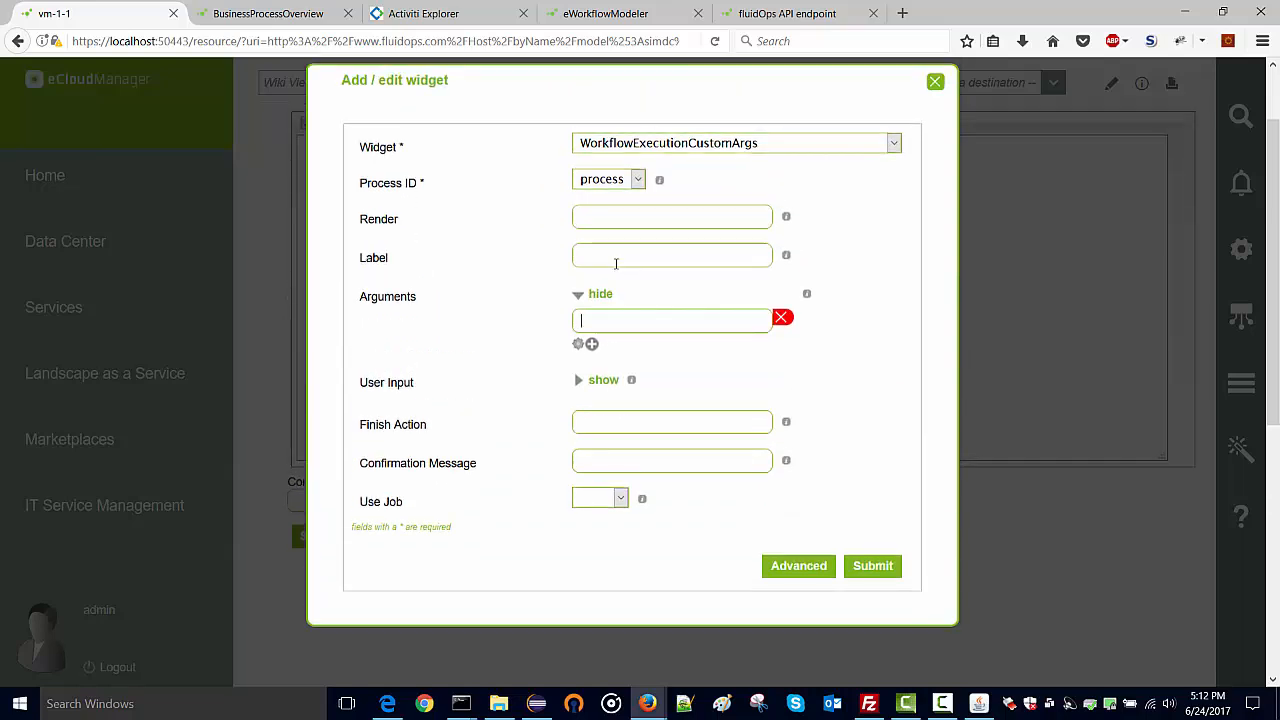
{"action": "type", "text": "vm"}
{"action": "left_click", "coordinate": [591, 344]}
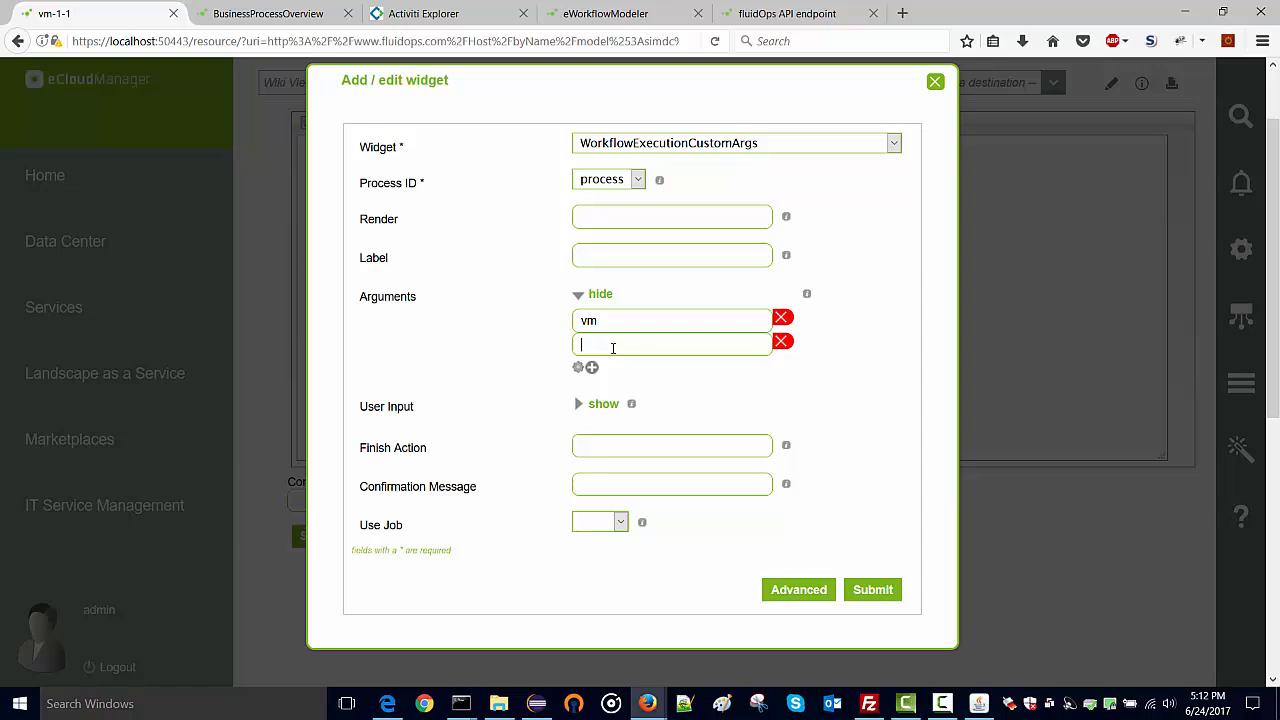
{"action": "type", "text": "$this.$jsonID$"}
{"action": "left_click", "coordinate": [866, 590]}
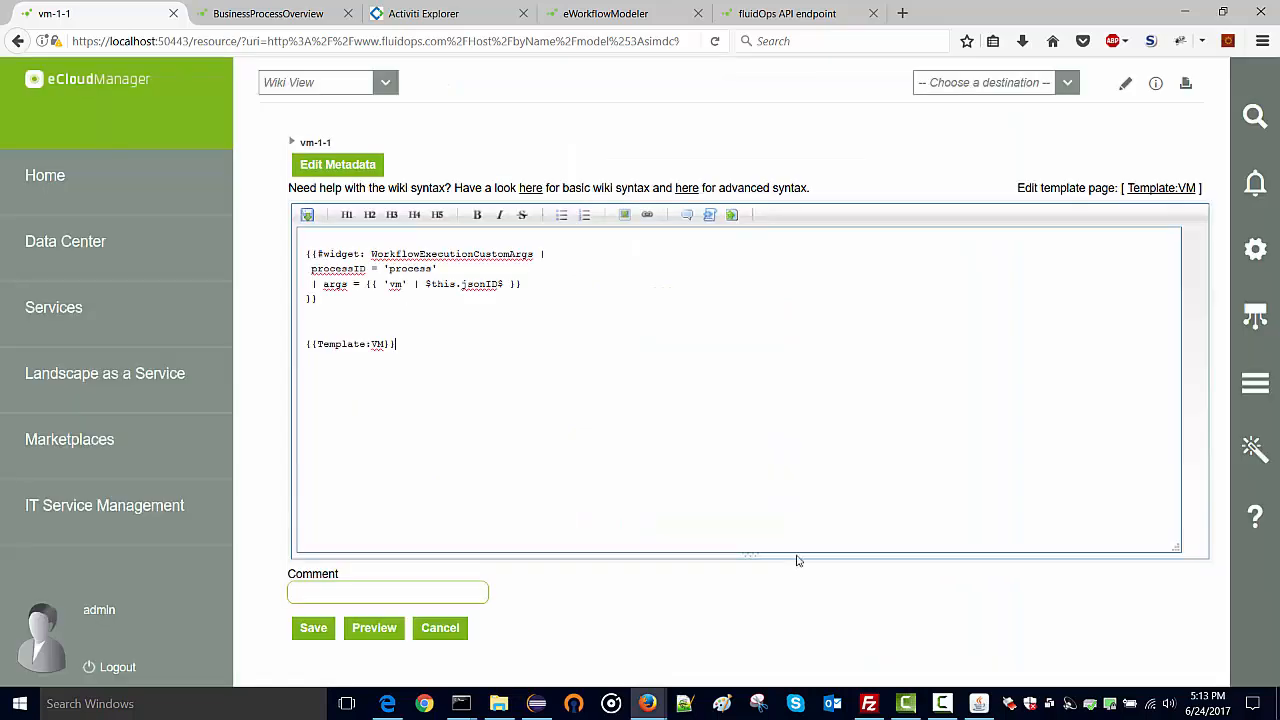
Save the vm-1-1 page source to view the rendered Run button widget.
{"action": "left_click_drag", "start_coordinate": [384, 284], "coordinate": [408, 286]}
{"action": "left_click", "coordinate": [406, 285]}
{"action": "key", "text": "ctrl+s"}
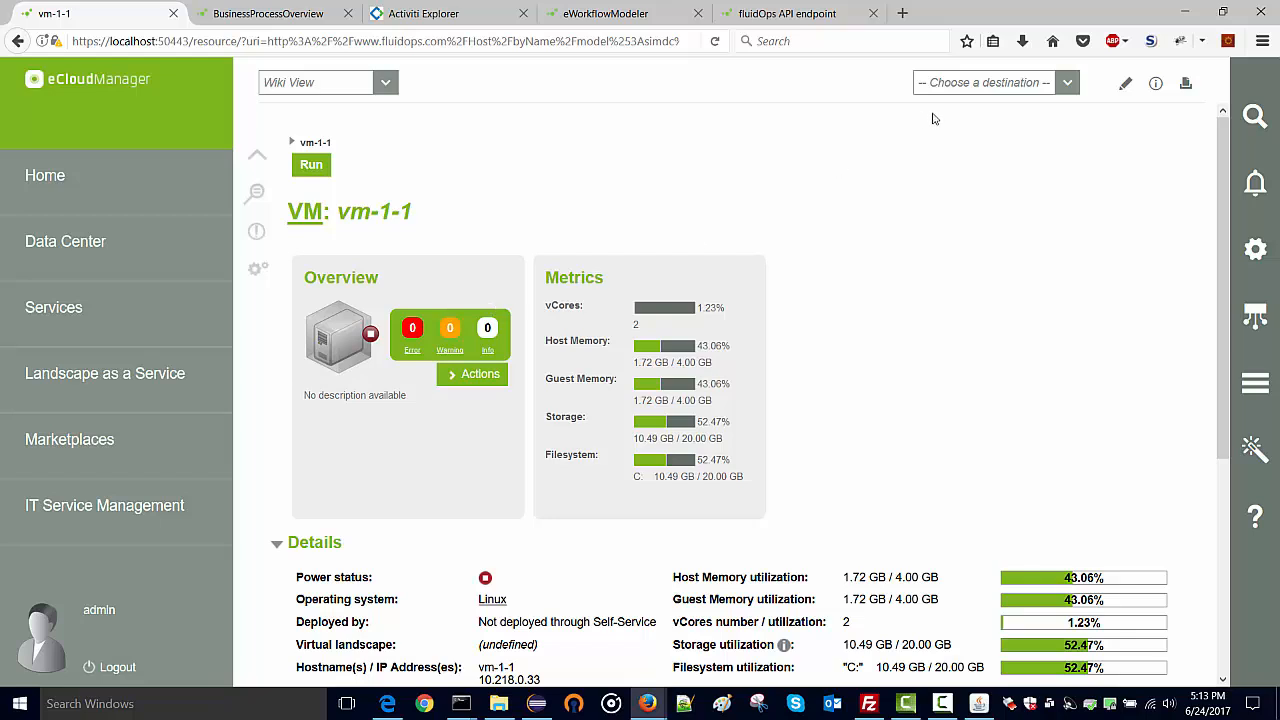
Add $this.jsonID$ as a new first line of the vm-1-1 page source and save it.
{"action": "left_click", "coordinate": [1125, 84]}
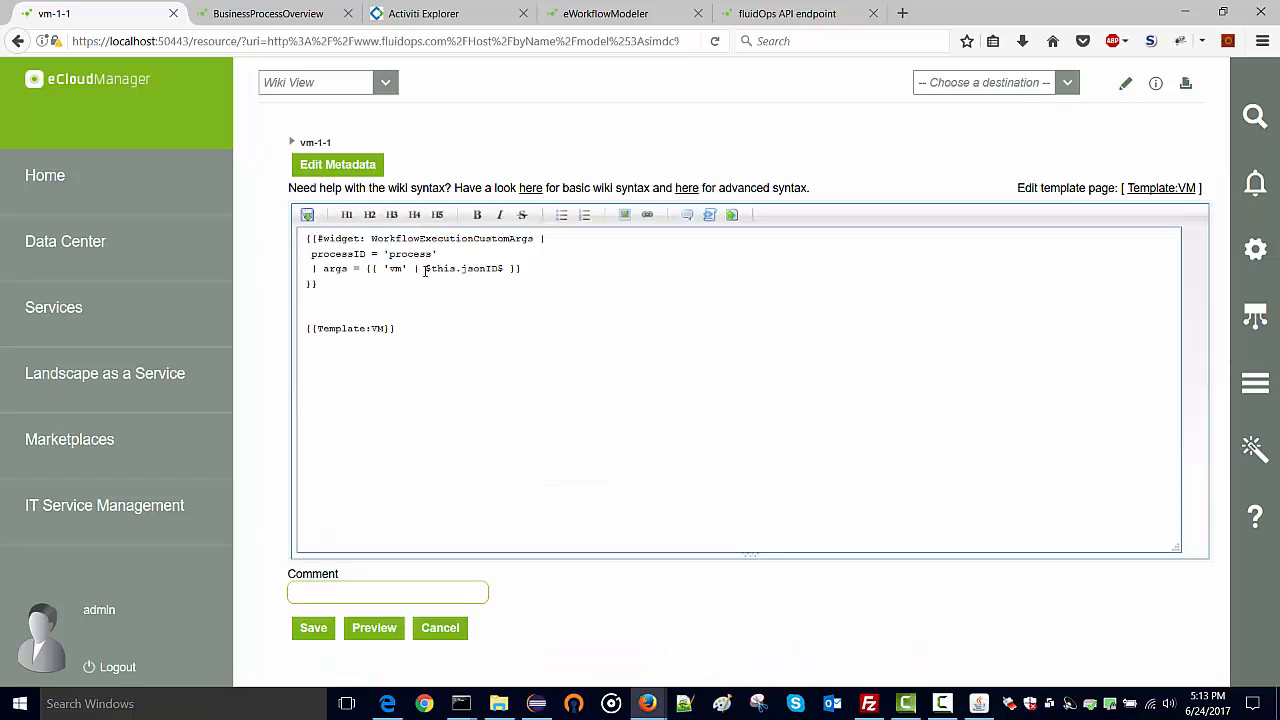
{"action": "left_click_drag", "start_coordinate": [425, 271], "coordinate": [505, 265]}
{"action": "key", "text": "ctrl+c"}
{"action": "key", "text": "Up"}
{"action": "key", "text": "Up"}
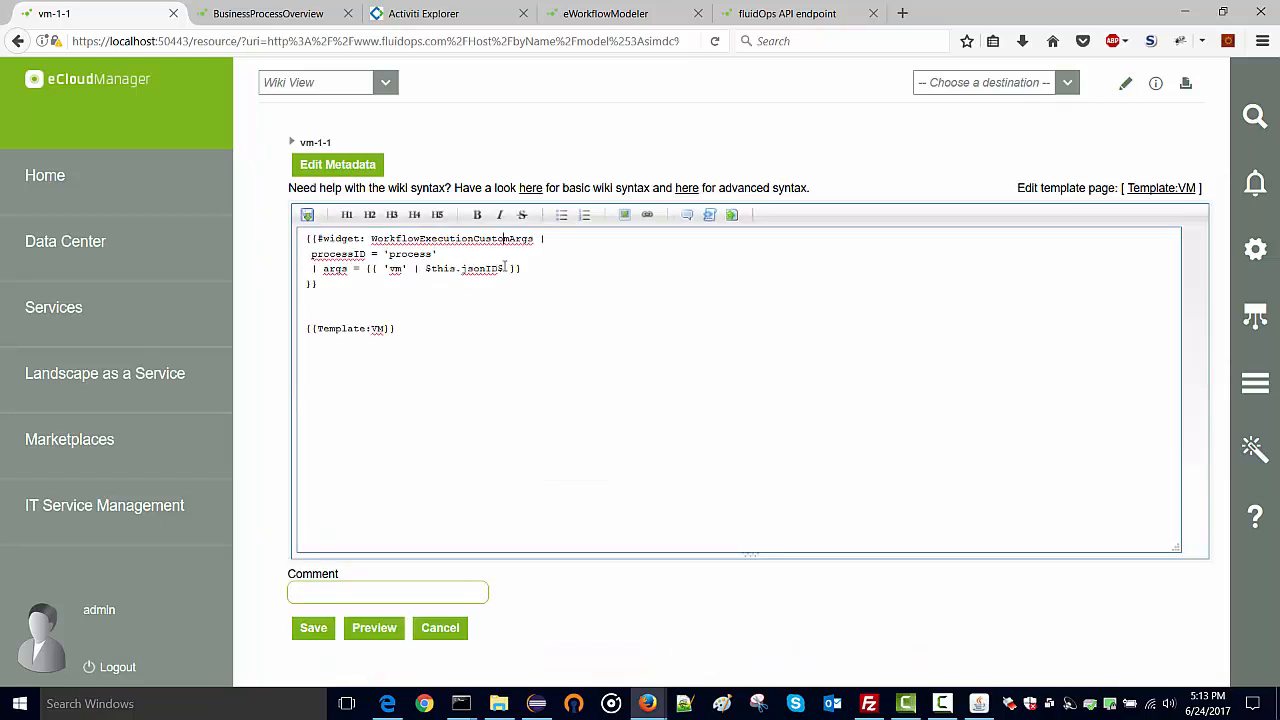
{"action": "key", "text": "Return"}
{"action": "key", "text": "Return"}
{"action": "key", "text": "Up"}
{"action": "key", "text": "Up"}
{"action": "key", "text": "ctrl+v"}
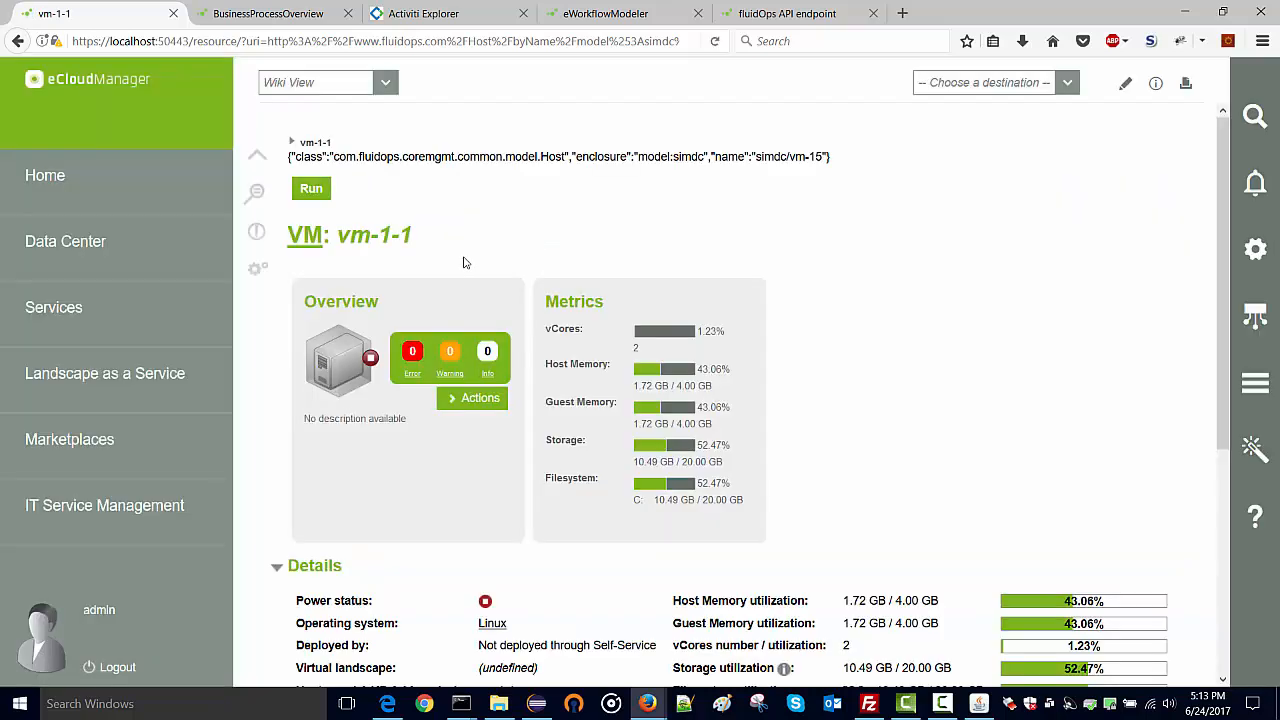
{"action": "left_click_drag", "start_coordinate": [310, 157], "coordinate": [688, 157]}
Run the vm-1-1 workflow to power on the VM, then bring up the Job Status page.
{"action": "left_click", "coordinate": [678, 184]}
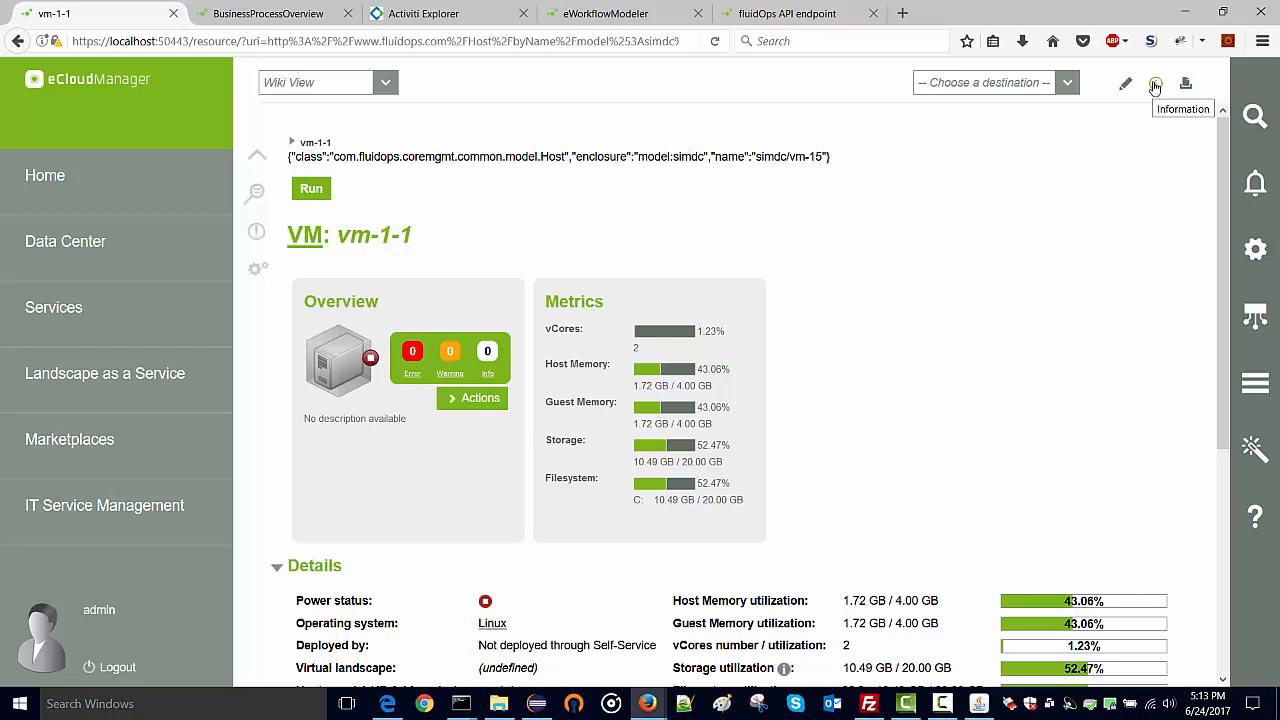
{"action": "left_click", "coordinate": [323, 191]}
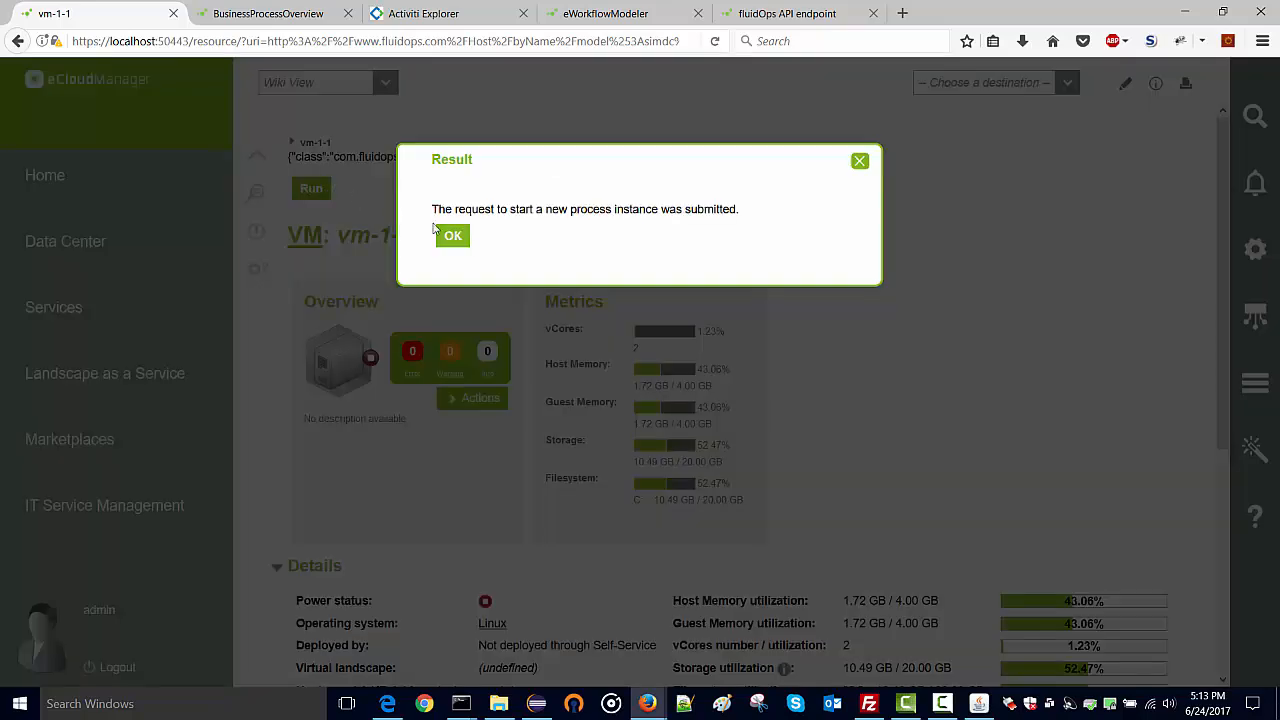
{"action": "left_click", "coordinate": [451, 238]}
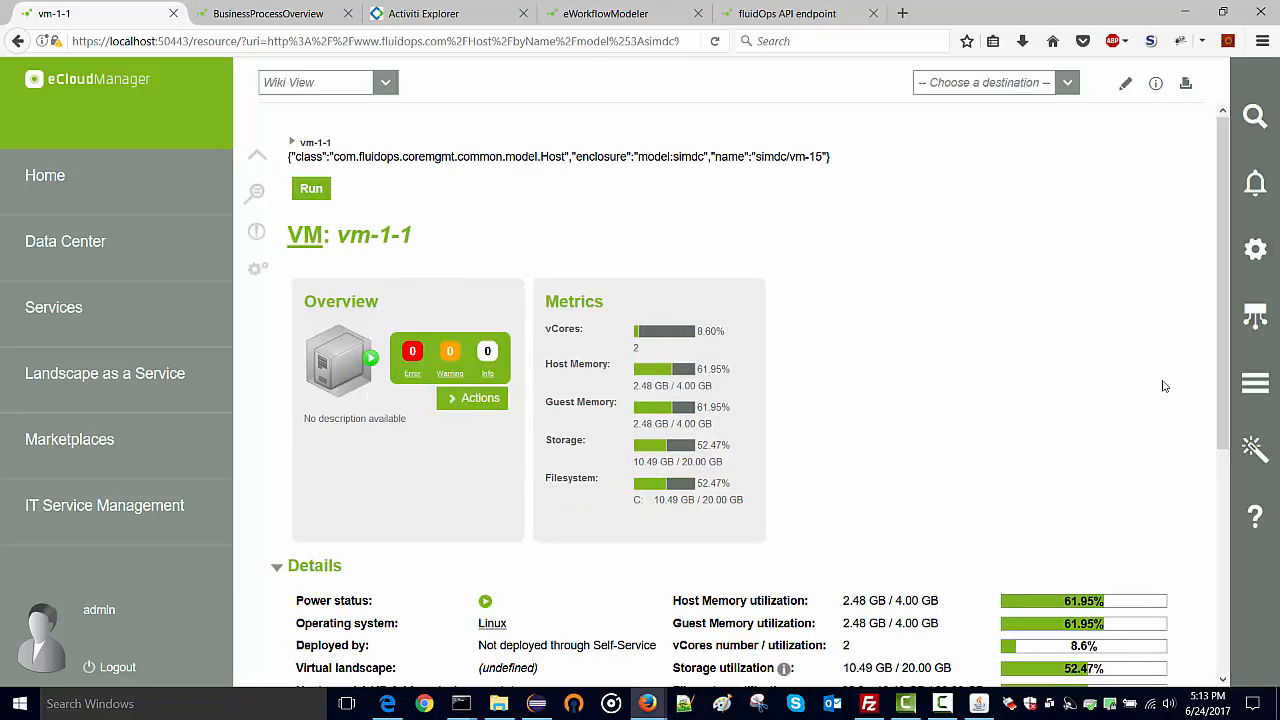
{"action": "left_click", "coordinate": [1257, 388]}
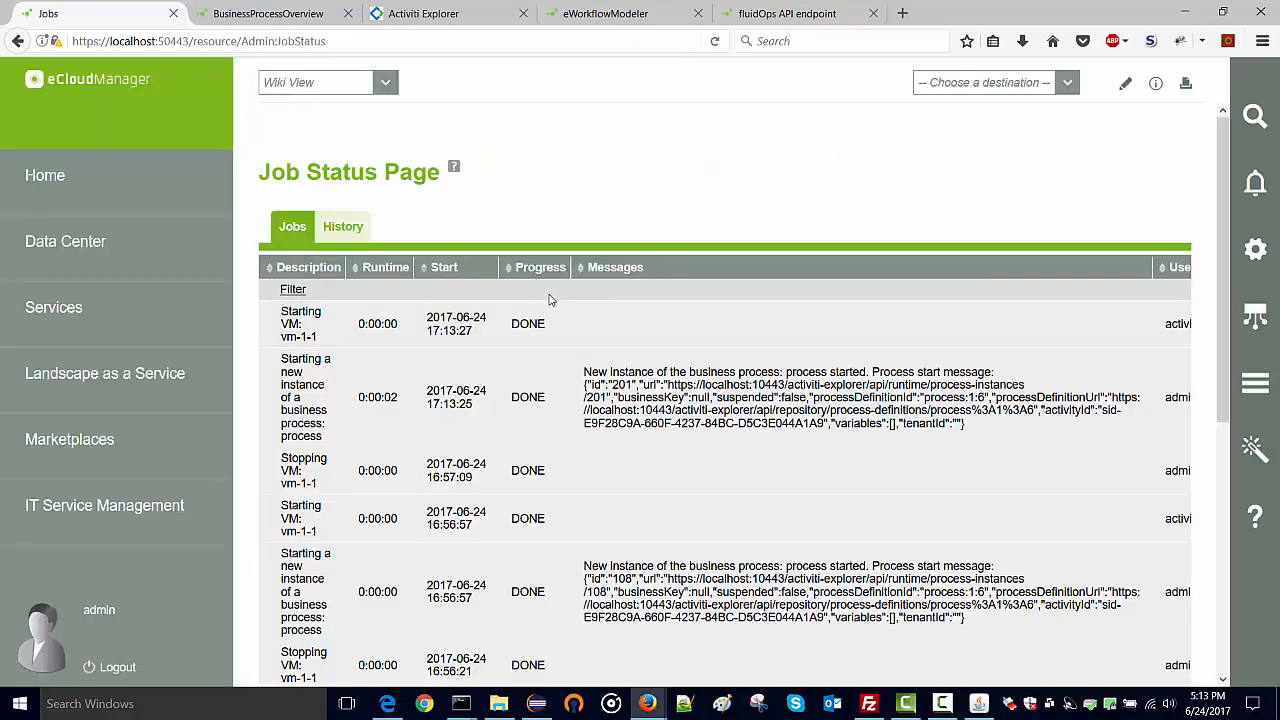
Confirm the 17:13:27 'Starting VM: vm-1-1' job launched by activiti is listed as DONE.
{"action": "left_click_drag", "start_coordinate": [584, 373], "coordinate": [725, 413]}
{"action": "left_click", "coordinate": [725, 413]}
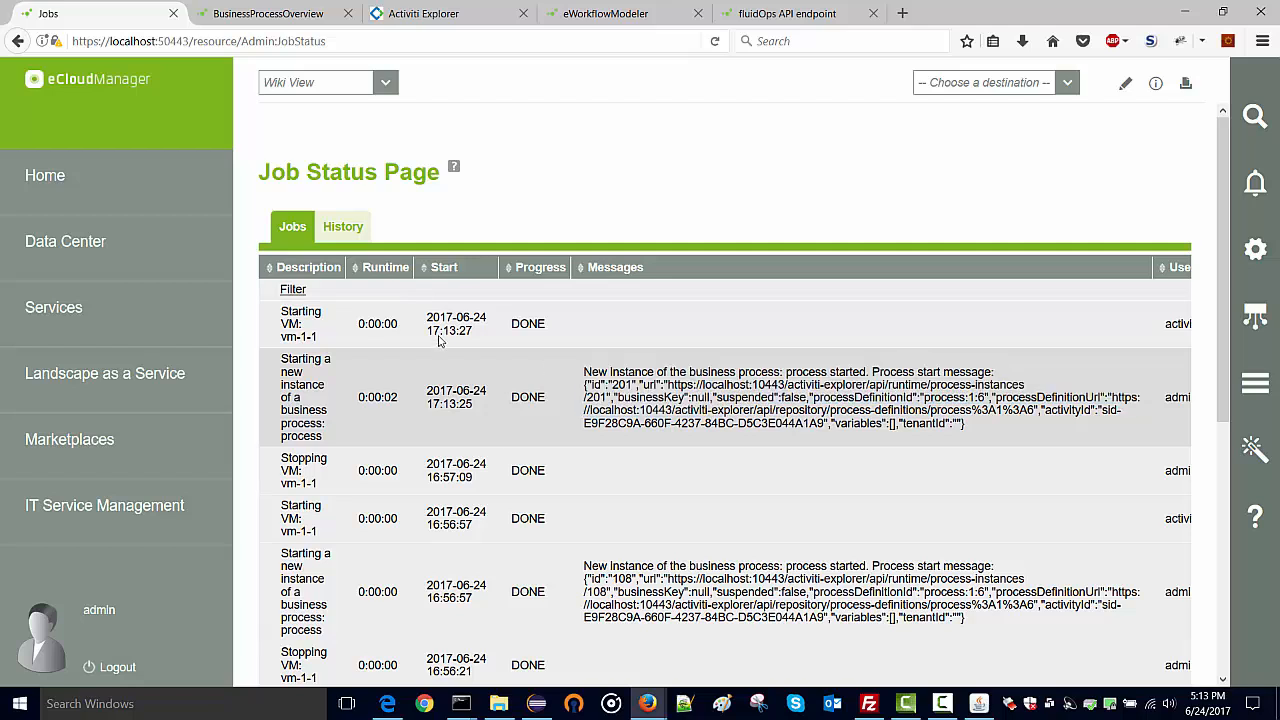
{"action": "left_click_drag", "start_coordinate": [296, 314], "coordinate": [316, 337]}
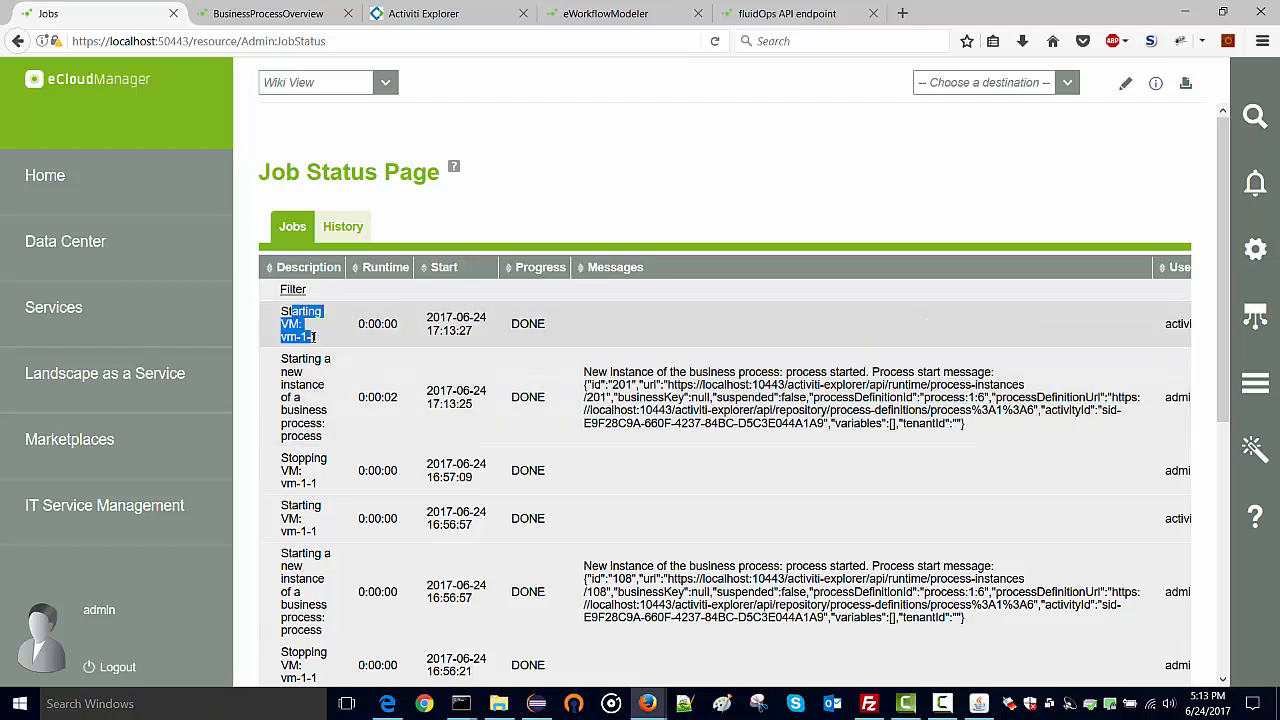
{"action": "left_click", "coordinate": [310, 326]}
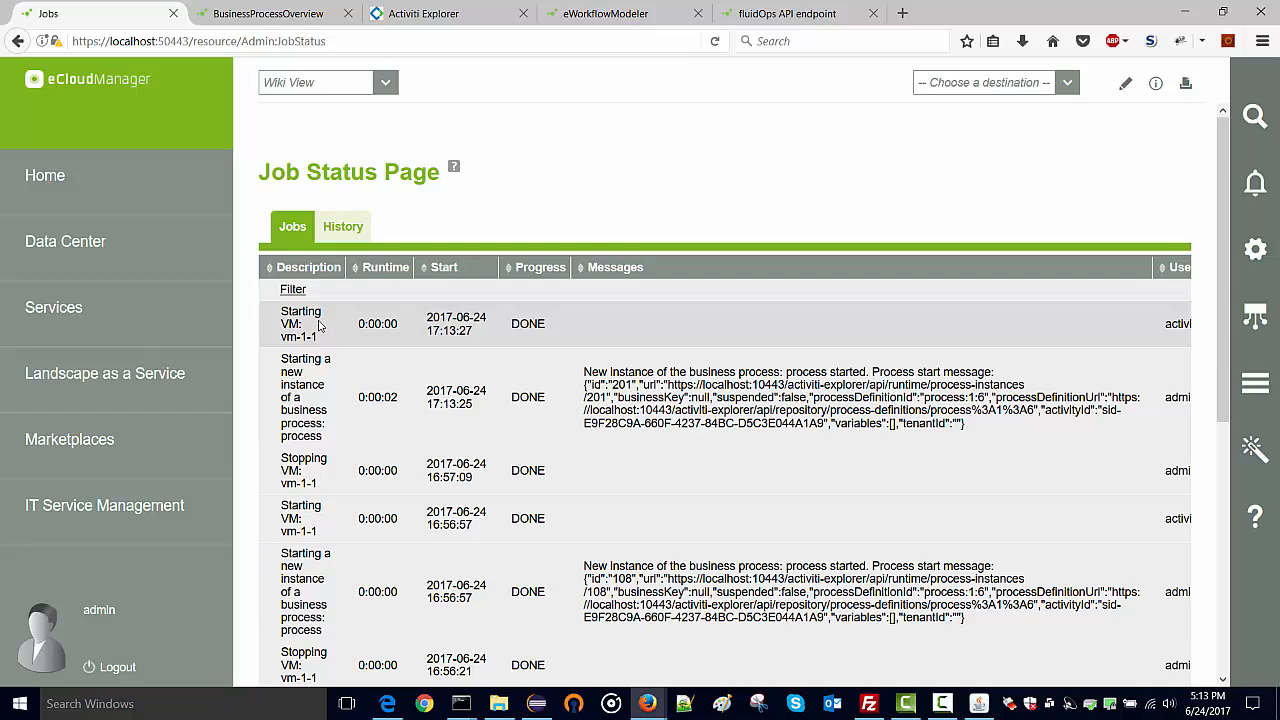